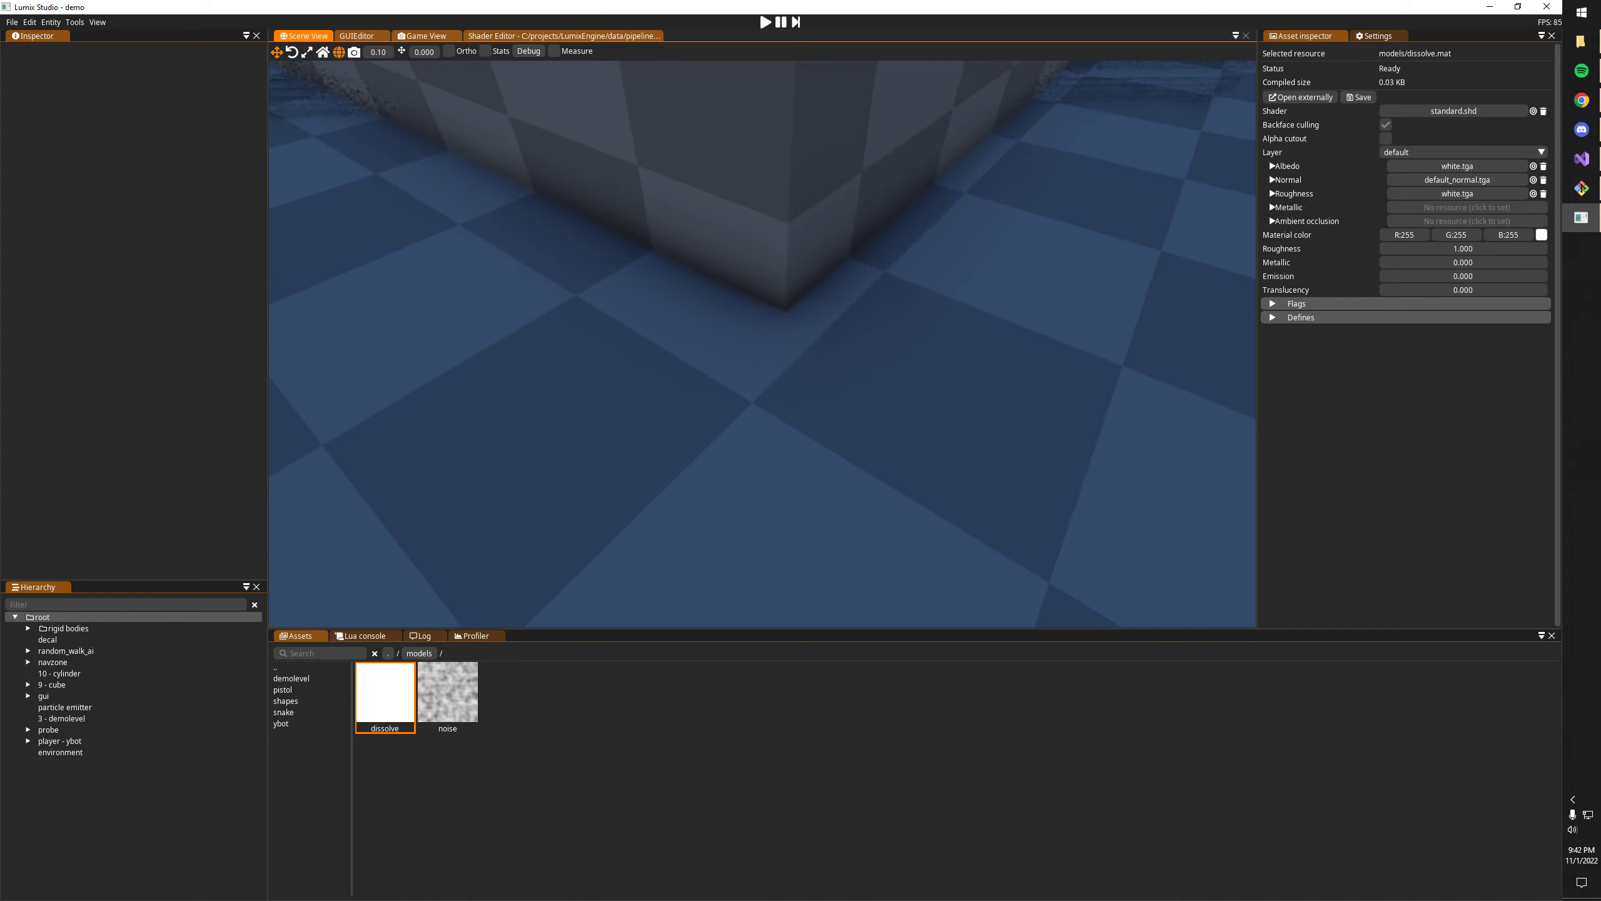
- Add a sphere to the scene and assign dissolve.mat as its material
key("Tab")
type("sph")
key("Return")
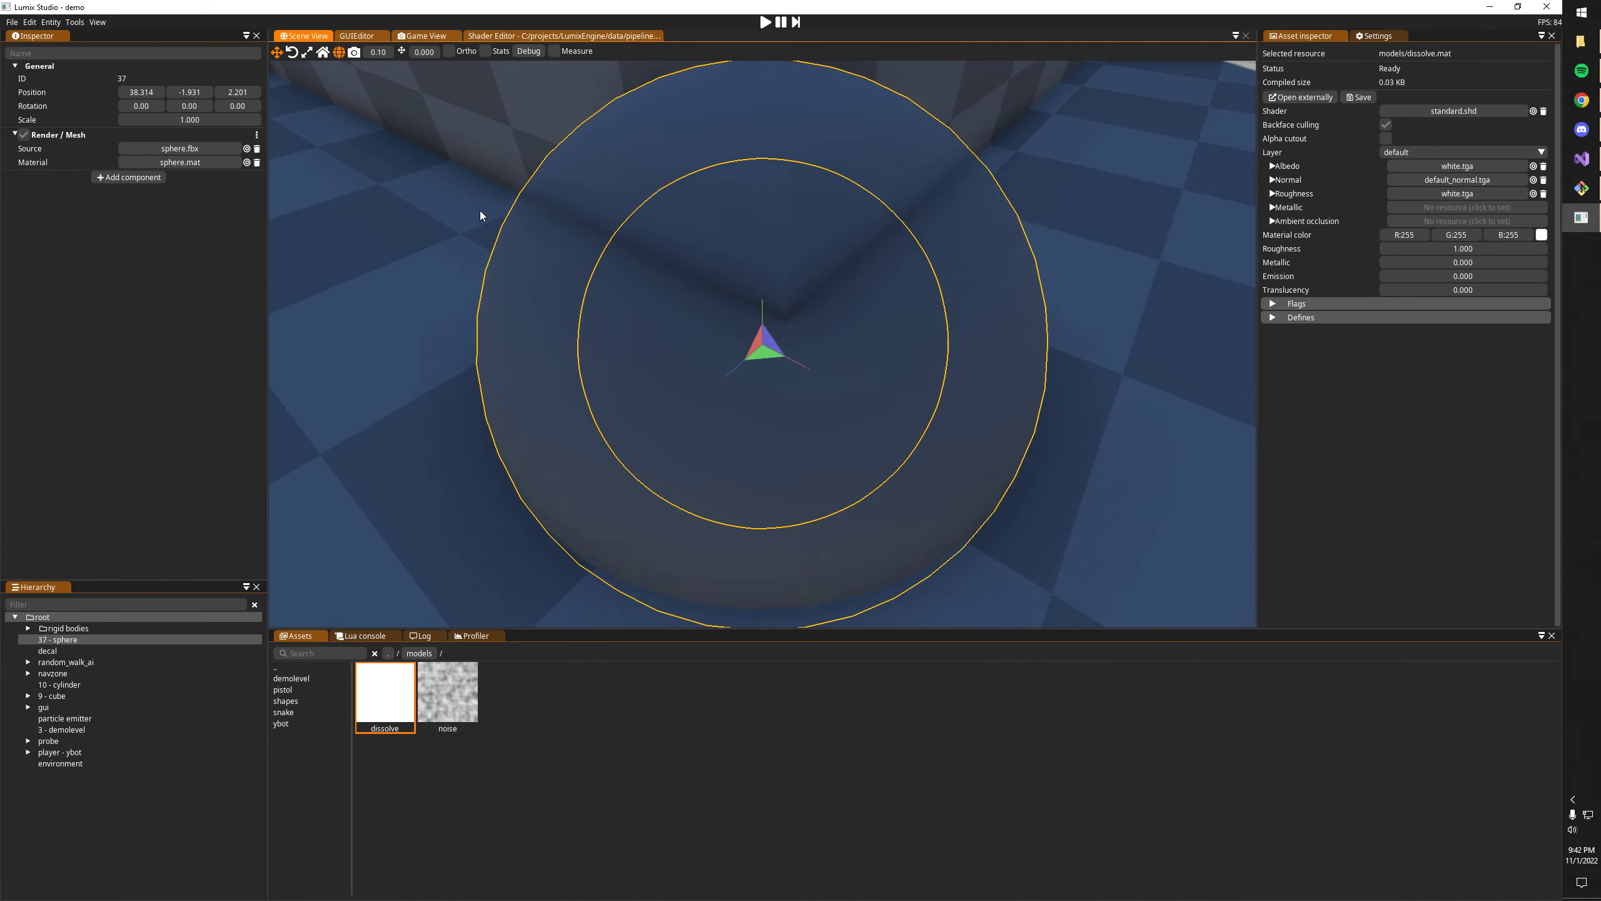
left_click_drag(385, 694, 214, 165)
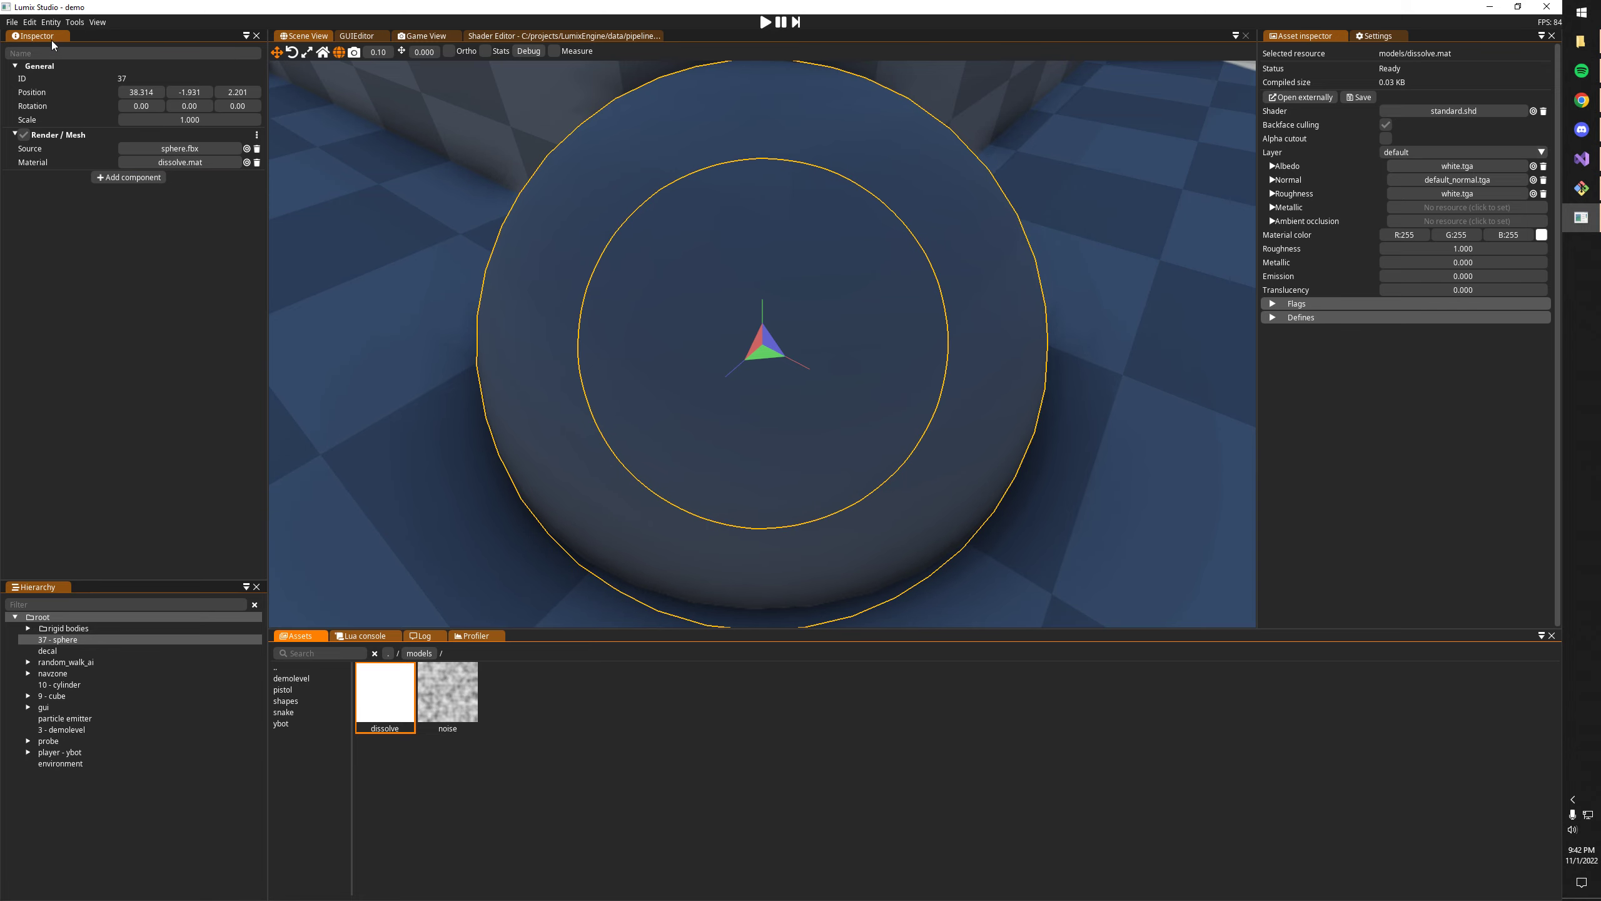
- Set the shader of the sphere's dissolve material to dissolve.shd and save the material
left_click(515, 35)
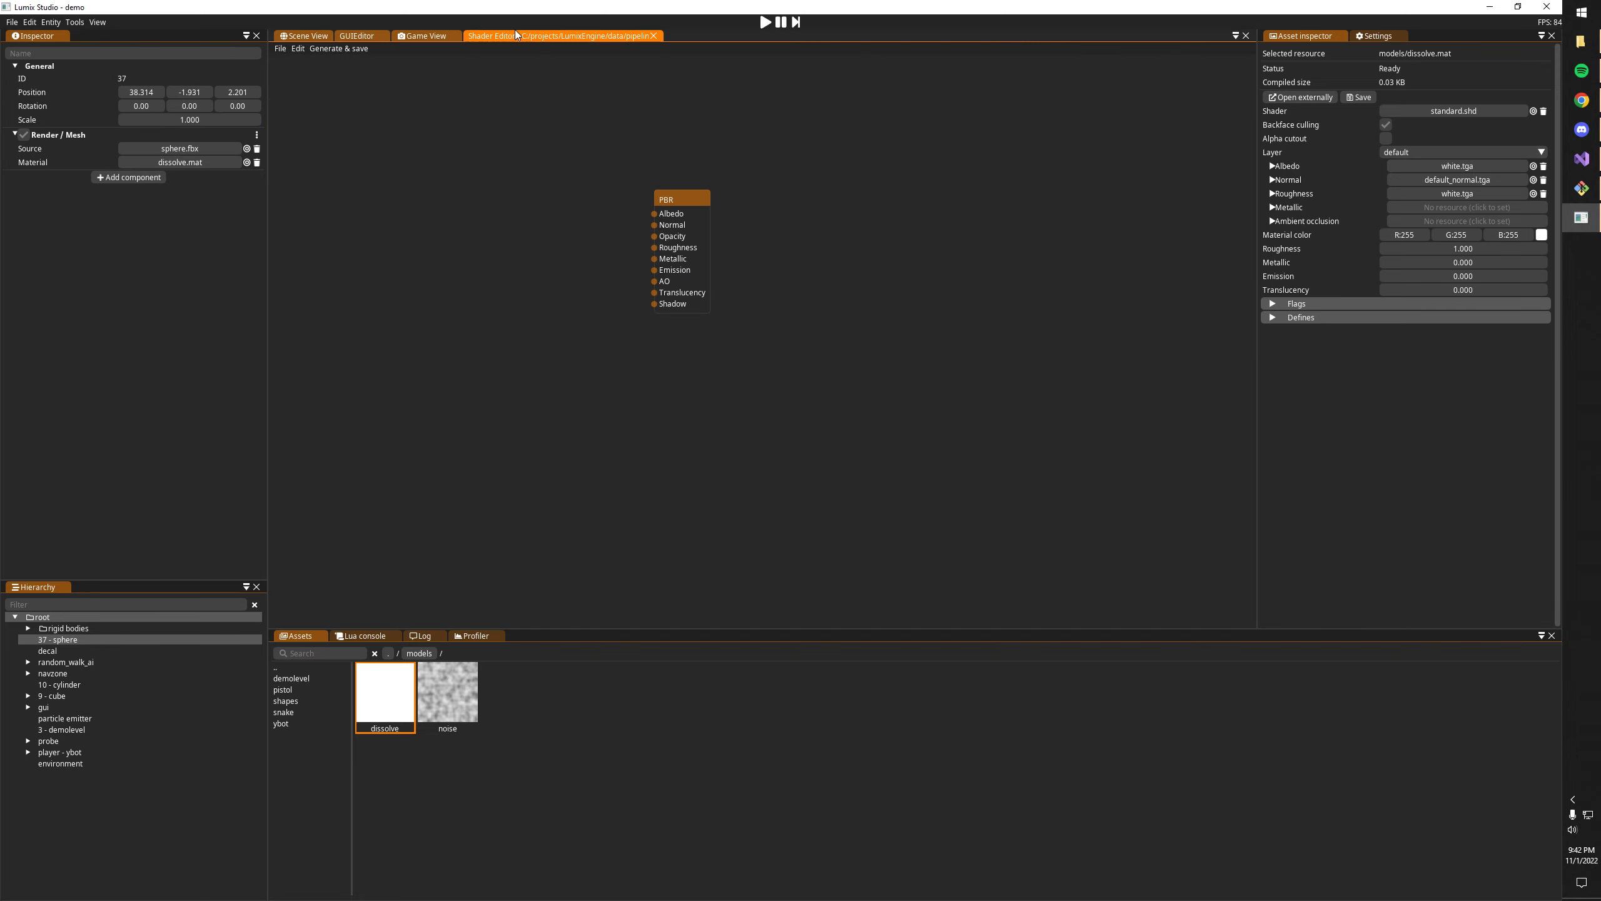
left_click(302, 38)
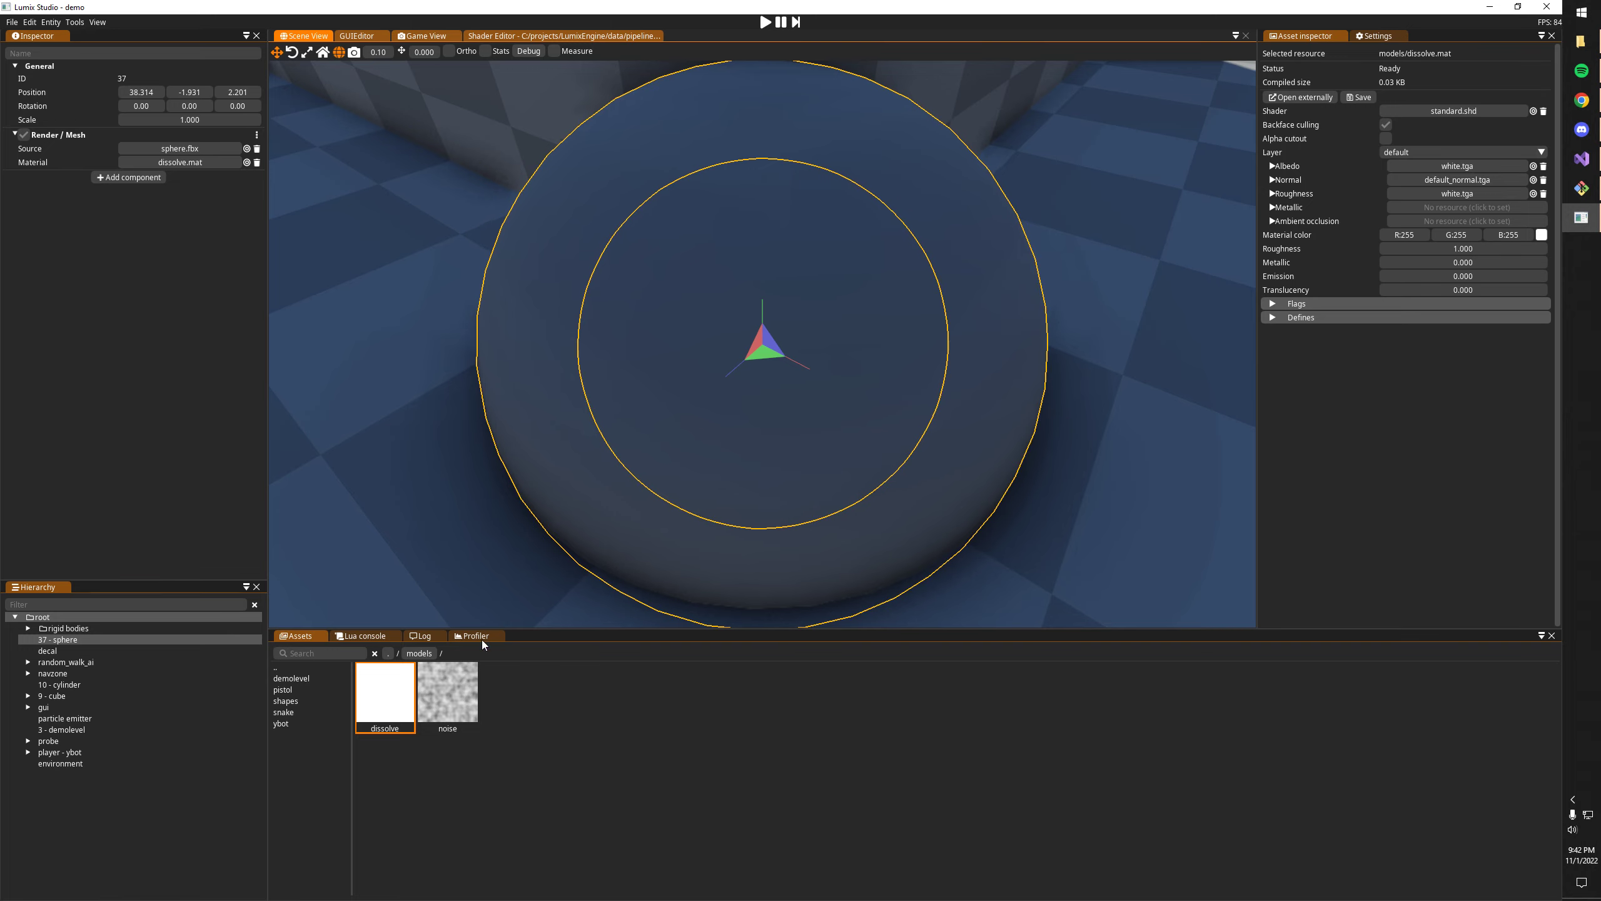
left_click(247, 162)
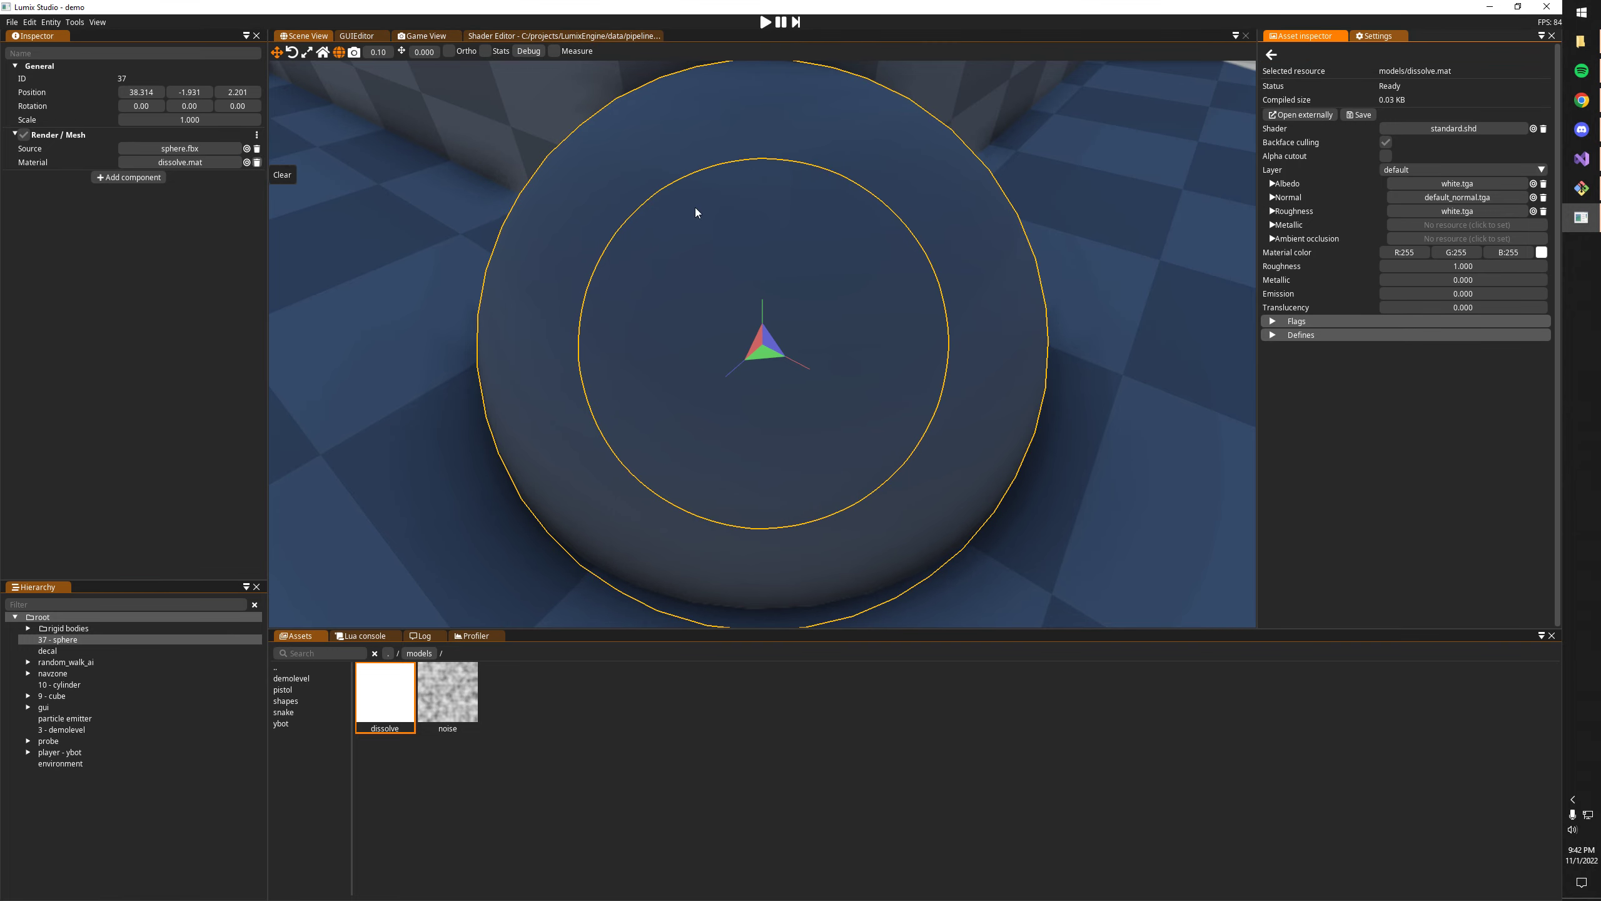
left_click(1510, 129)
type("diss")
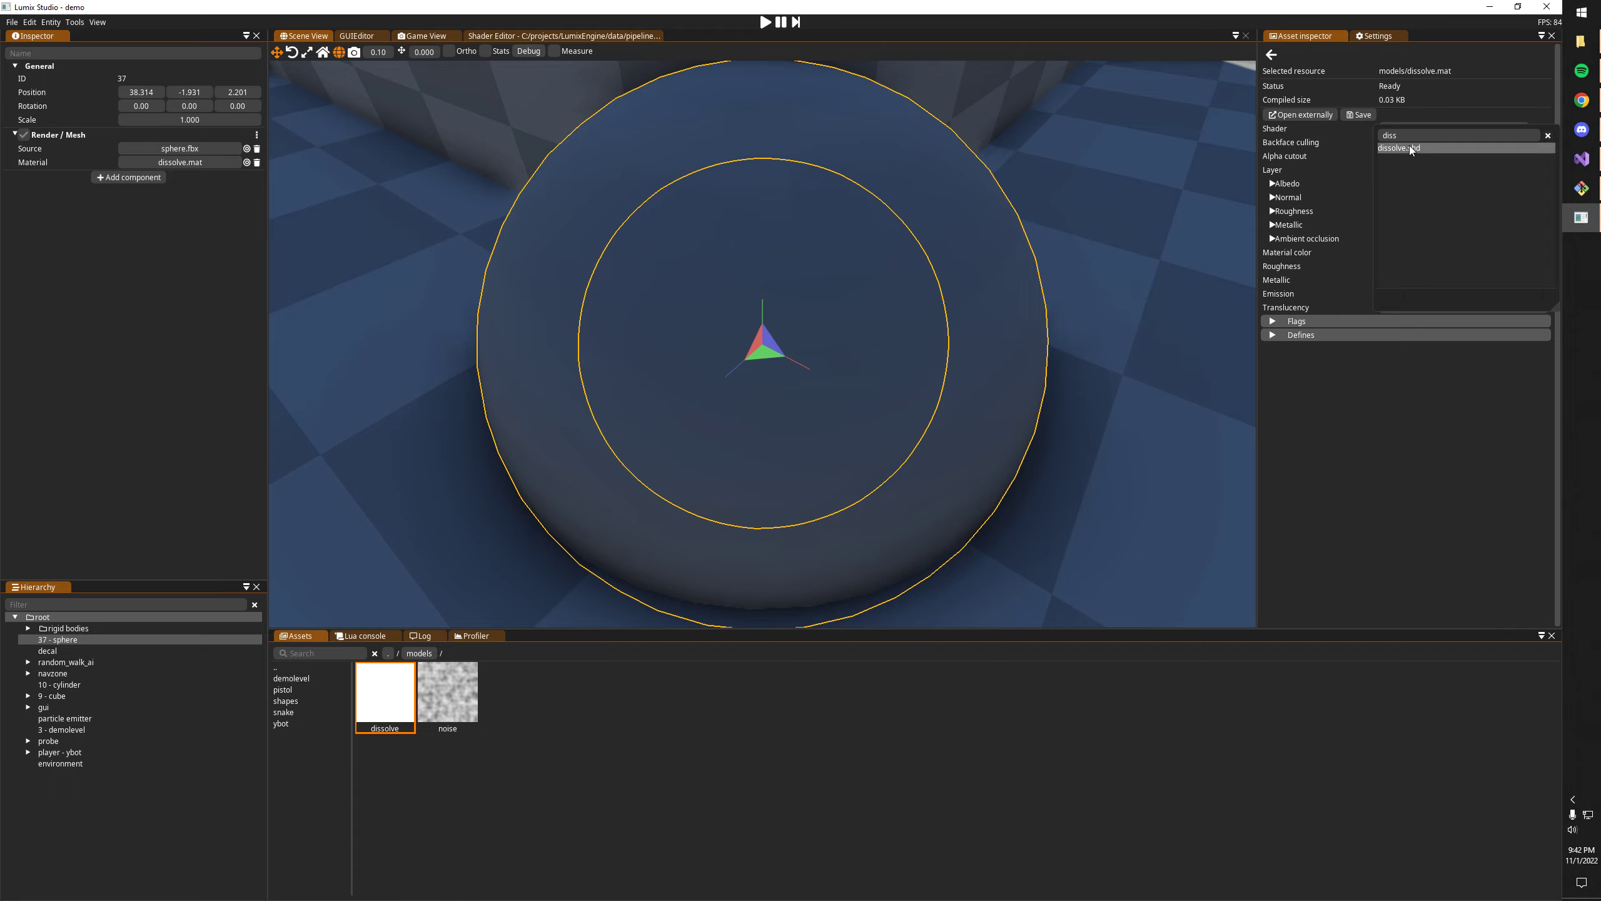
left_click(1408, 147)
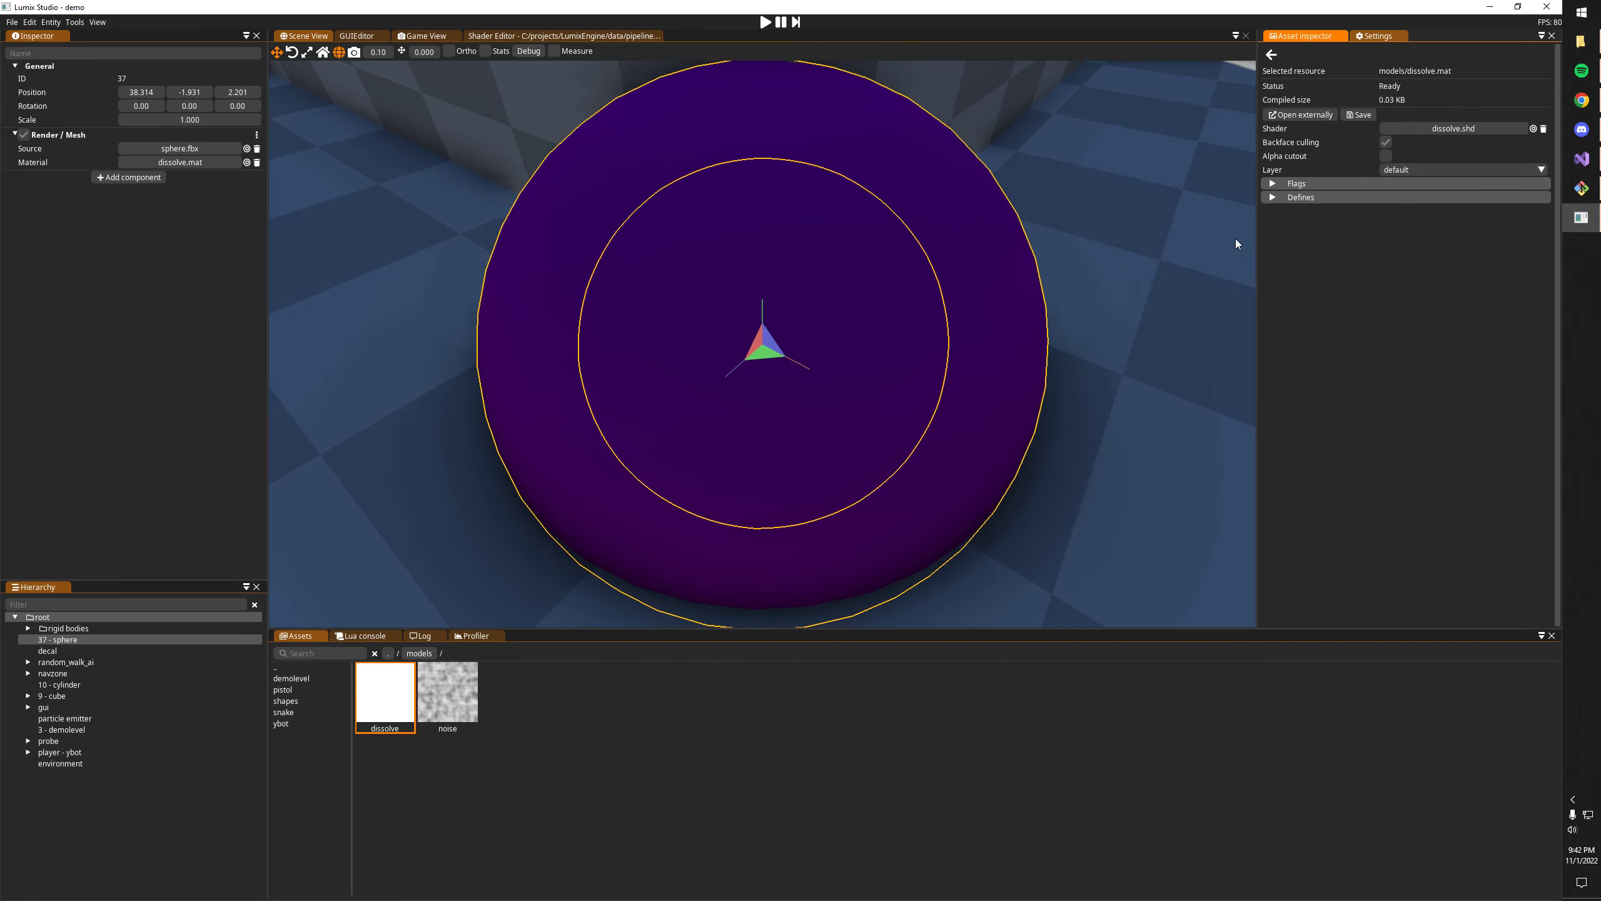
left_click(1358, 117)
- Add a mask texture sample node feeding the PBR node's Albedo in the shader graph, and generate and save the shader
left_click(591, 35)
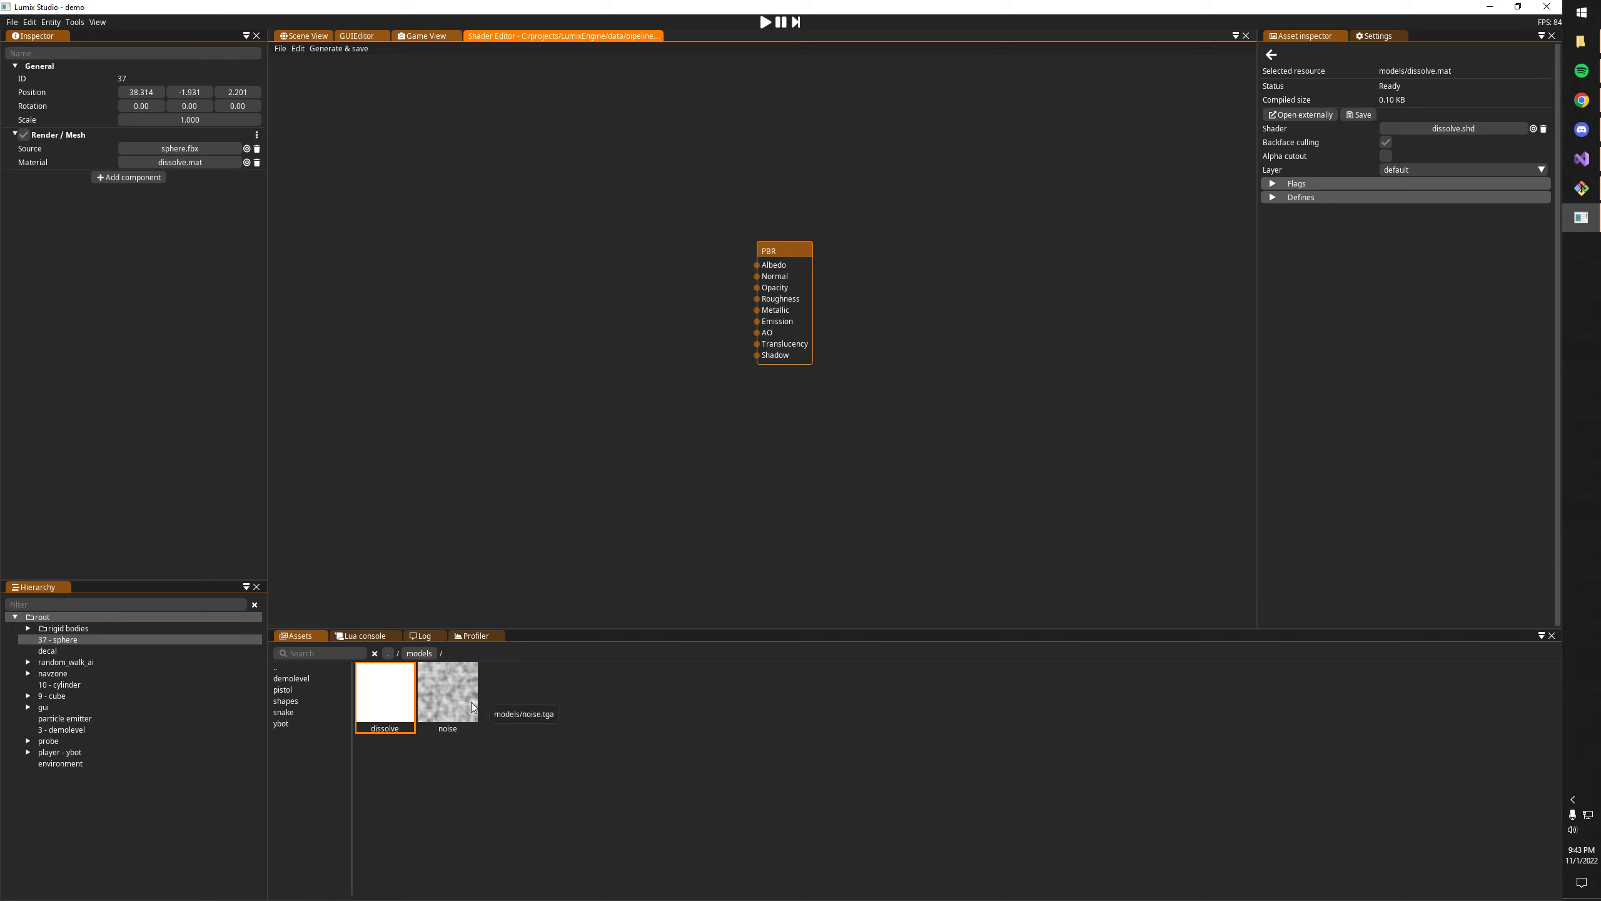
right_click(475, 289)
left_click(474, 266)
key("t")
left_click(482, 211)
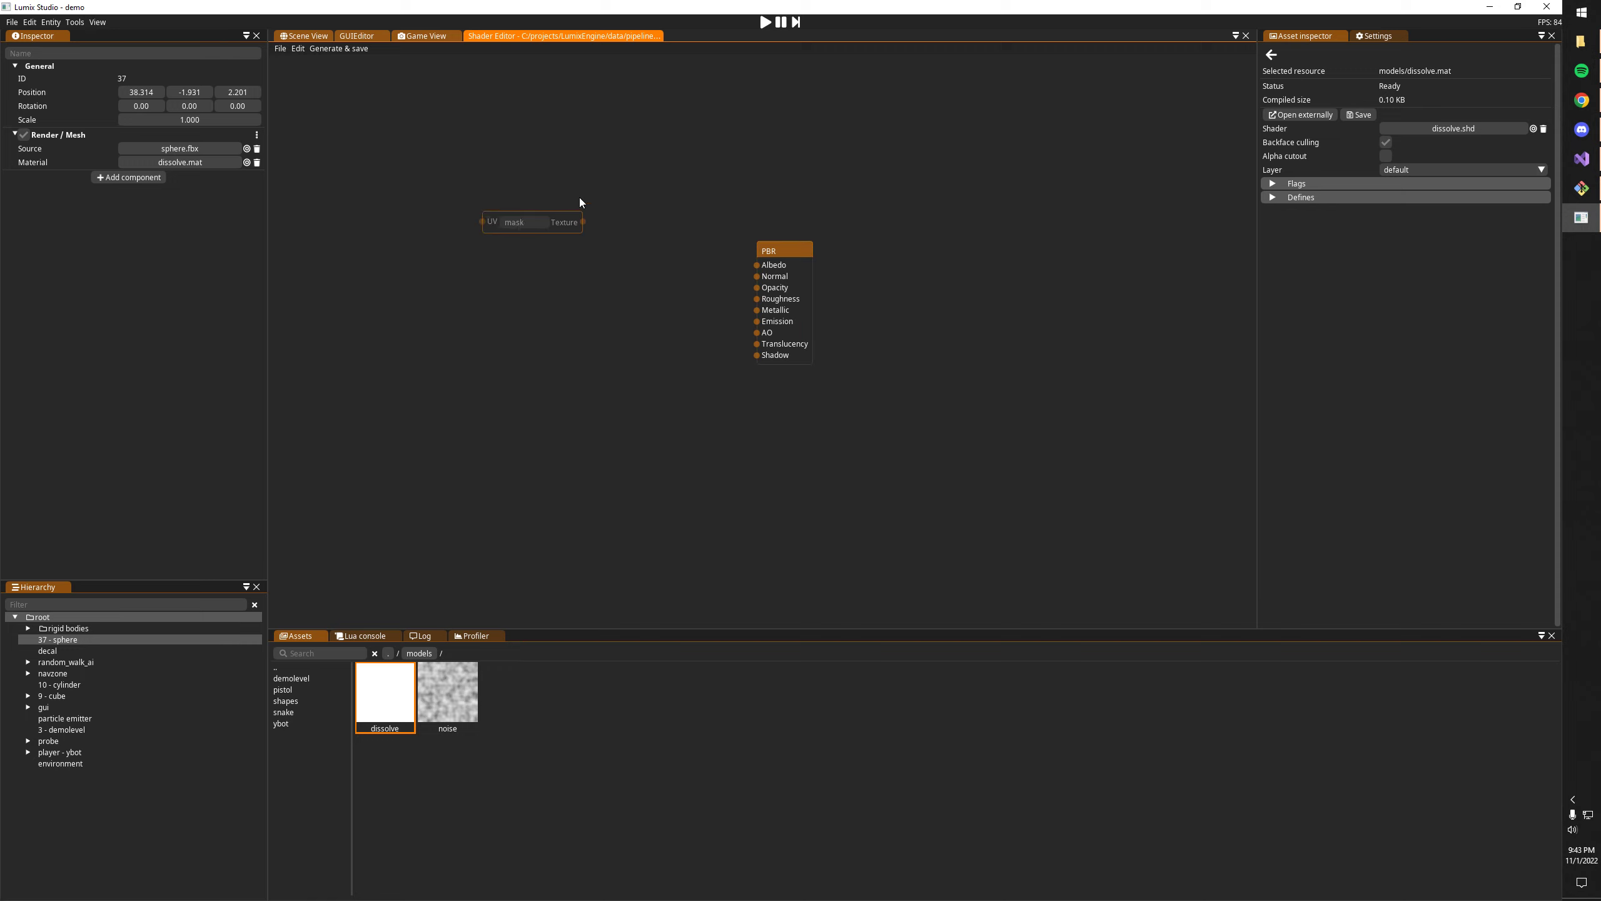
left_click_drag(582, 222, 756, 265)
left_click(334, 49)
- Assign noise.tga to the mask texture slot of the dissolve material
left_click(303, 36)
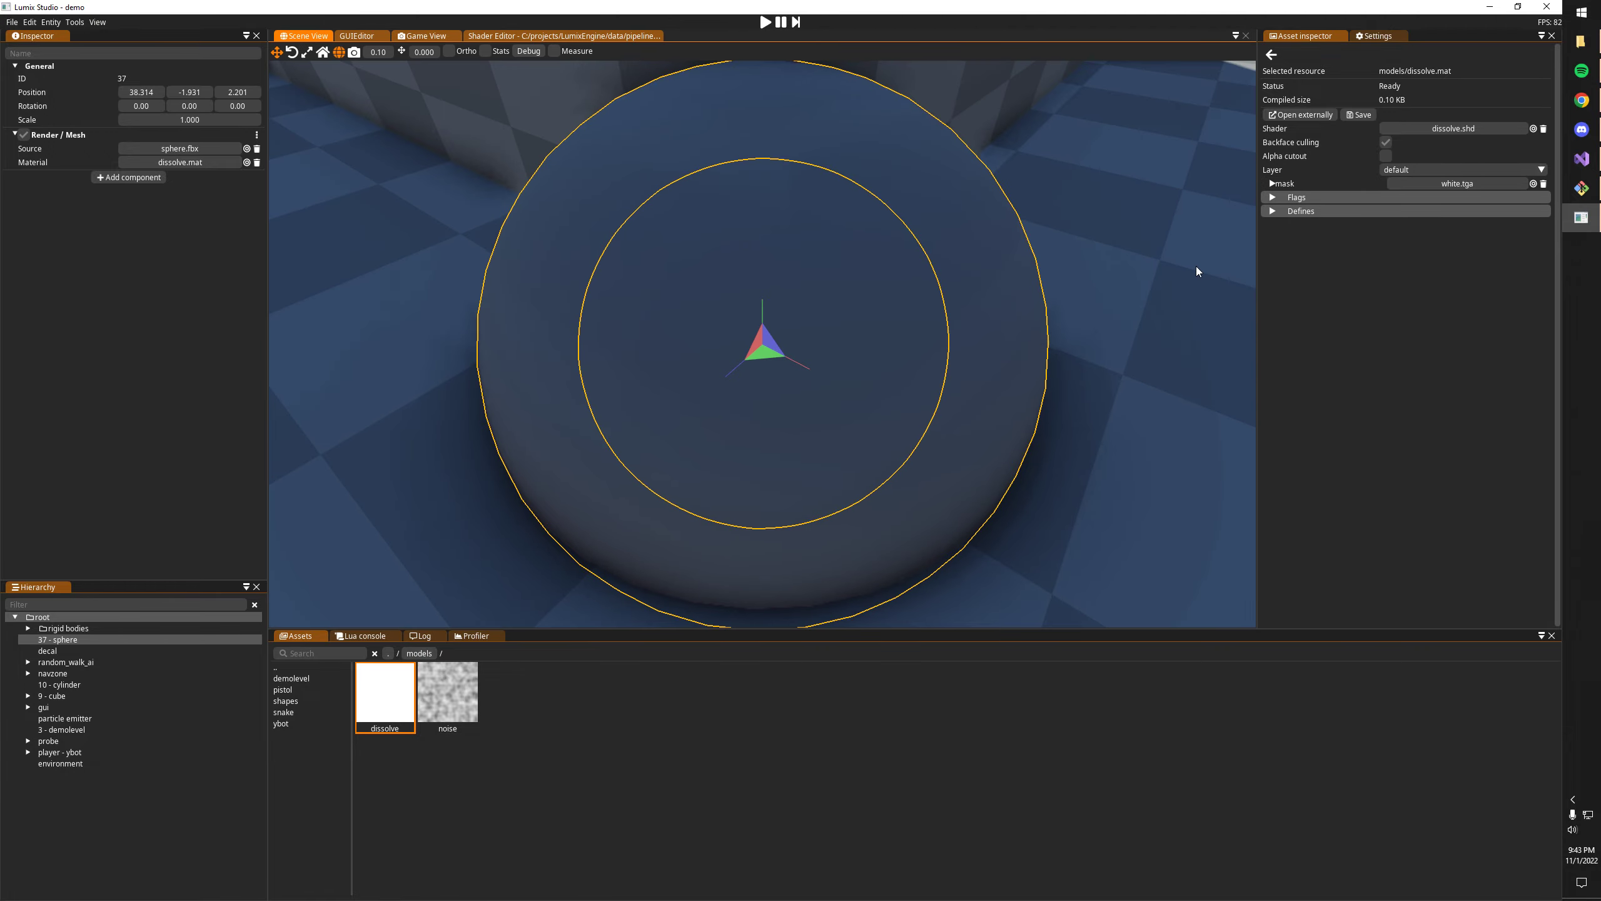
left_click_drag(447, 699, 1463, 183)
mouse_move(1009, 284)
right_mouse_down()
mouse_move(851, 214)
mouse_move(1009, 258)
right_mouse_up()
key("s")
right_click_drag(756, 340, 763, 334)
- Add a swizzle node extracting x from the mask texture and feed it into input A of a new Subtract node
left_click(540, 36)
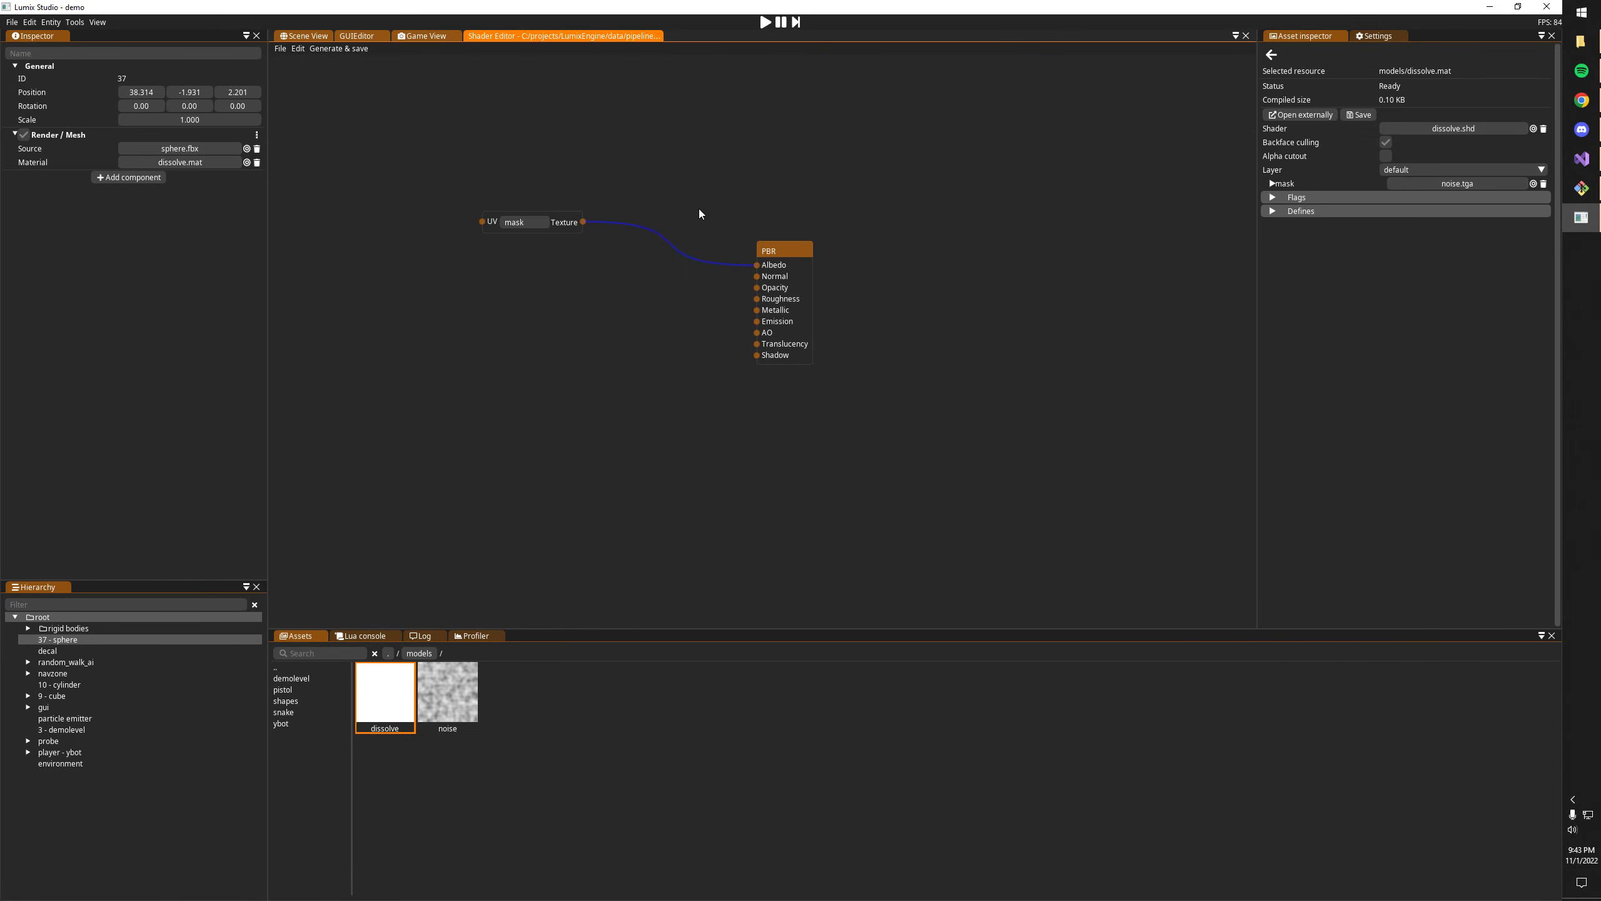
left_click_drag(714, 278, 586, 294)
type("sw")
left_click(607, 341)
left_click_drag(617, 293, 618, 393)
type("s")
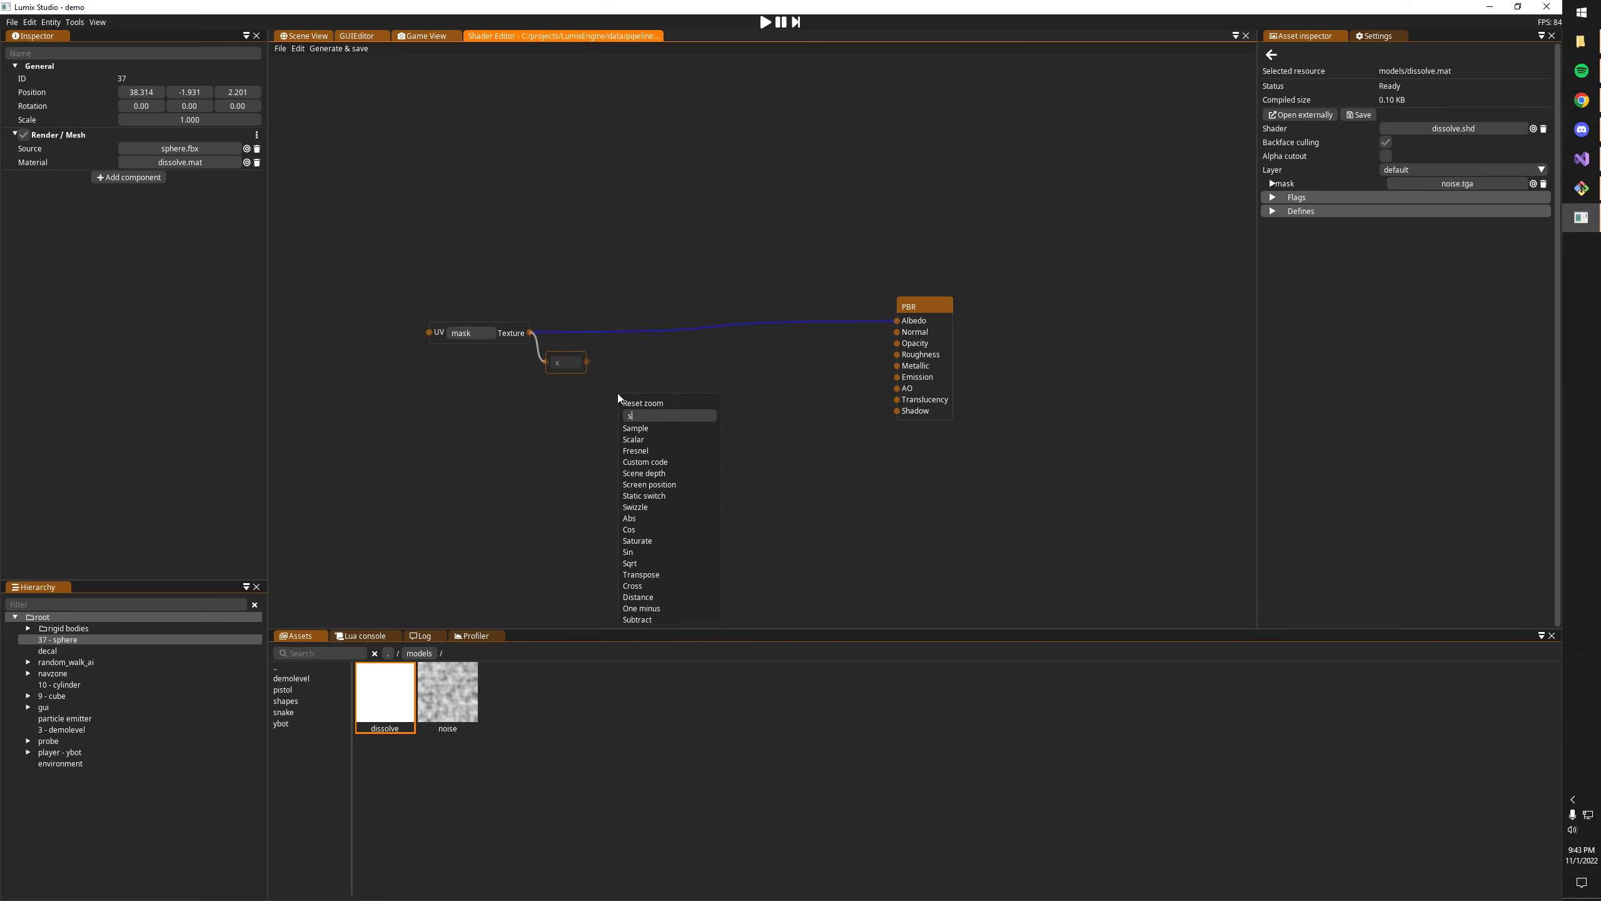
type("ub")
key("Return")
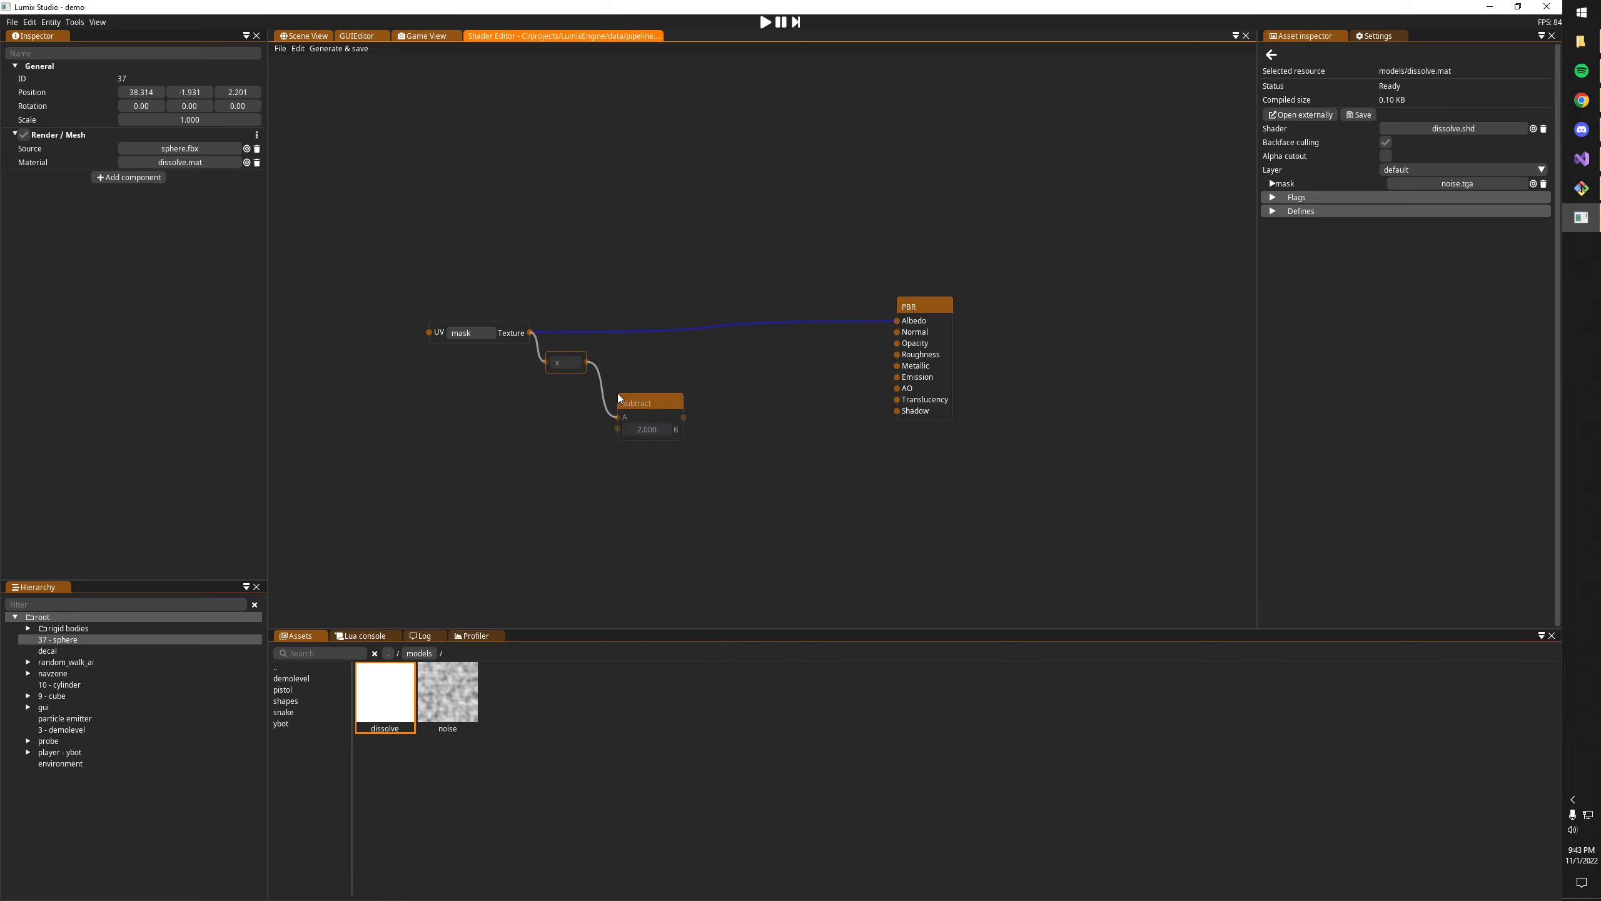
- Add a scalar constant of 0.5 and connect it to input B of the Subtract node
left_click(481, 435)
type("500")
left_click_drag(527, 444, 618, 428)
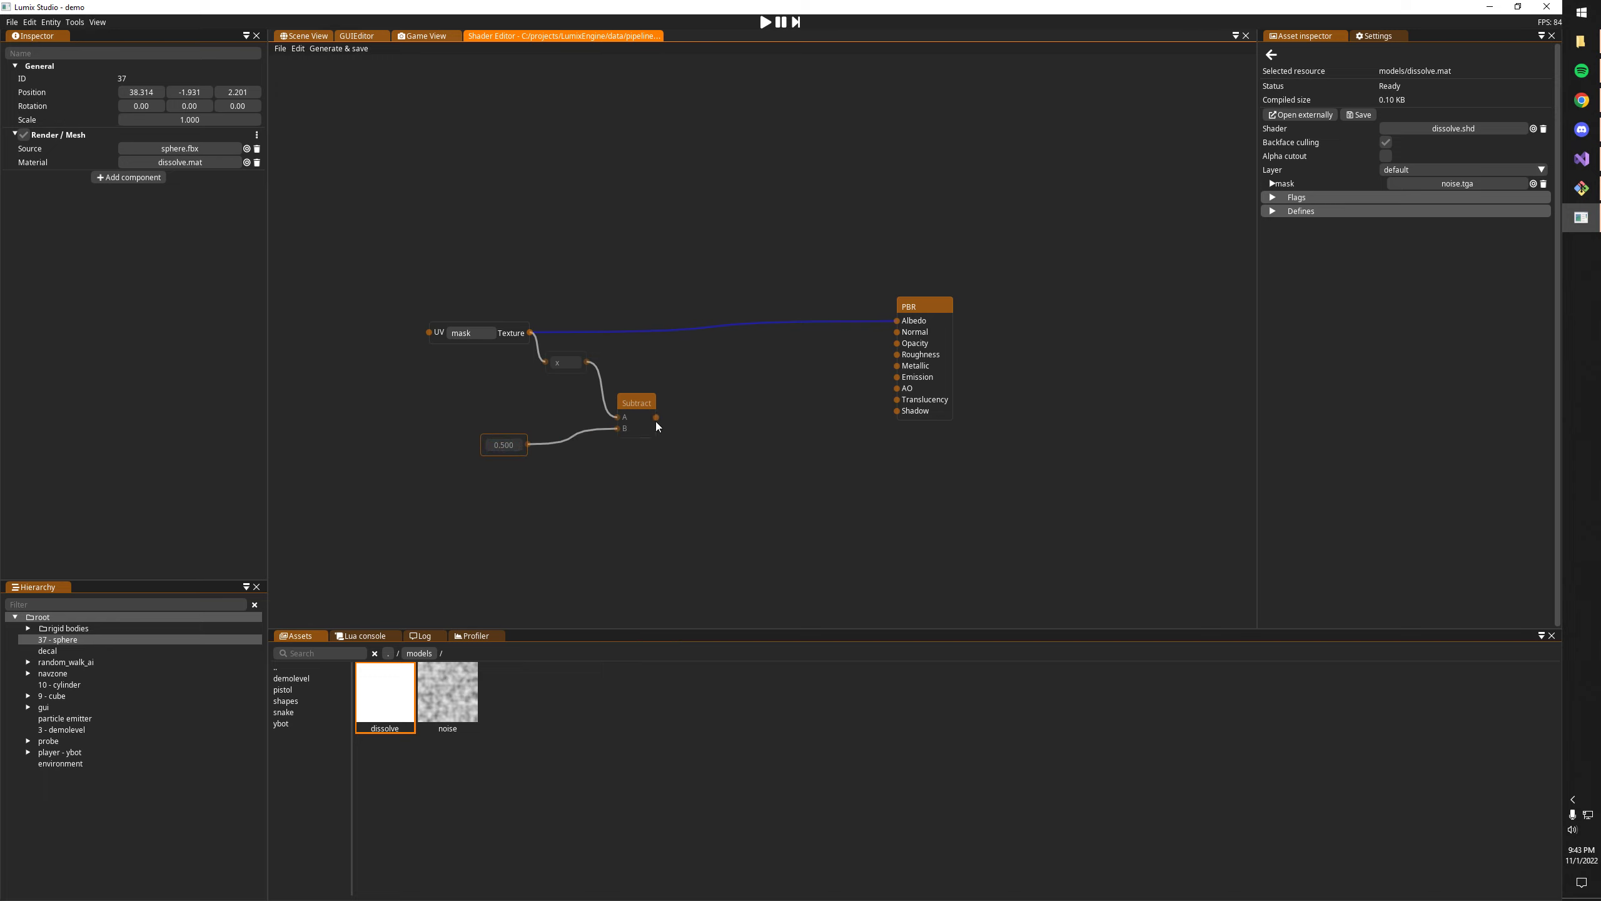
- Replace the mask's Albedo link with the Subtract result passed through a Saturate node into Opacity, and generate and save the shader
left_click(658, 332, "alt")
left_click_drag(656, 417, 896, 344)
type("sat")
key("Return")
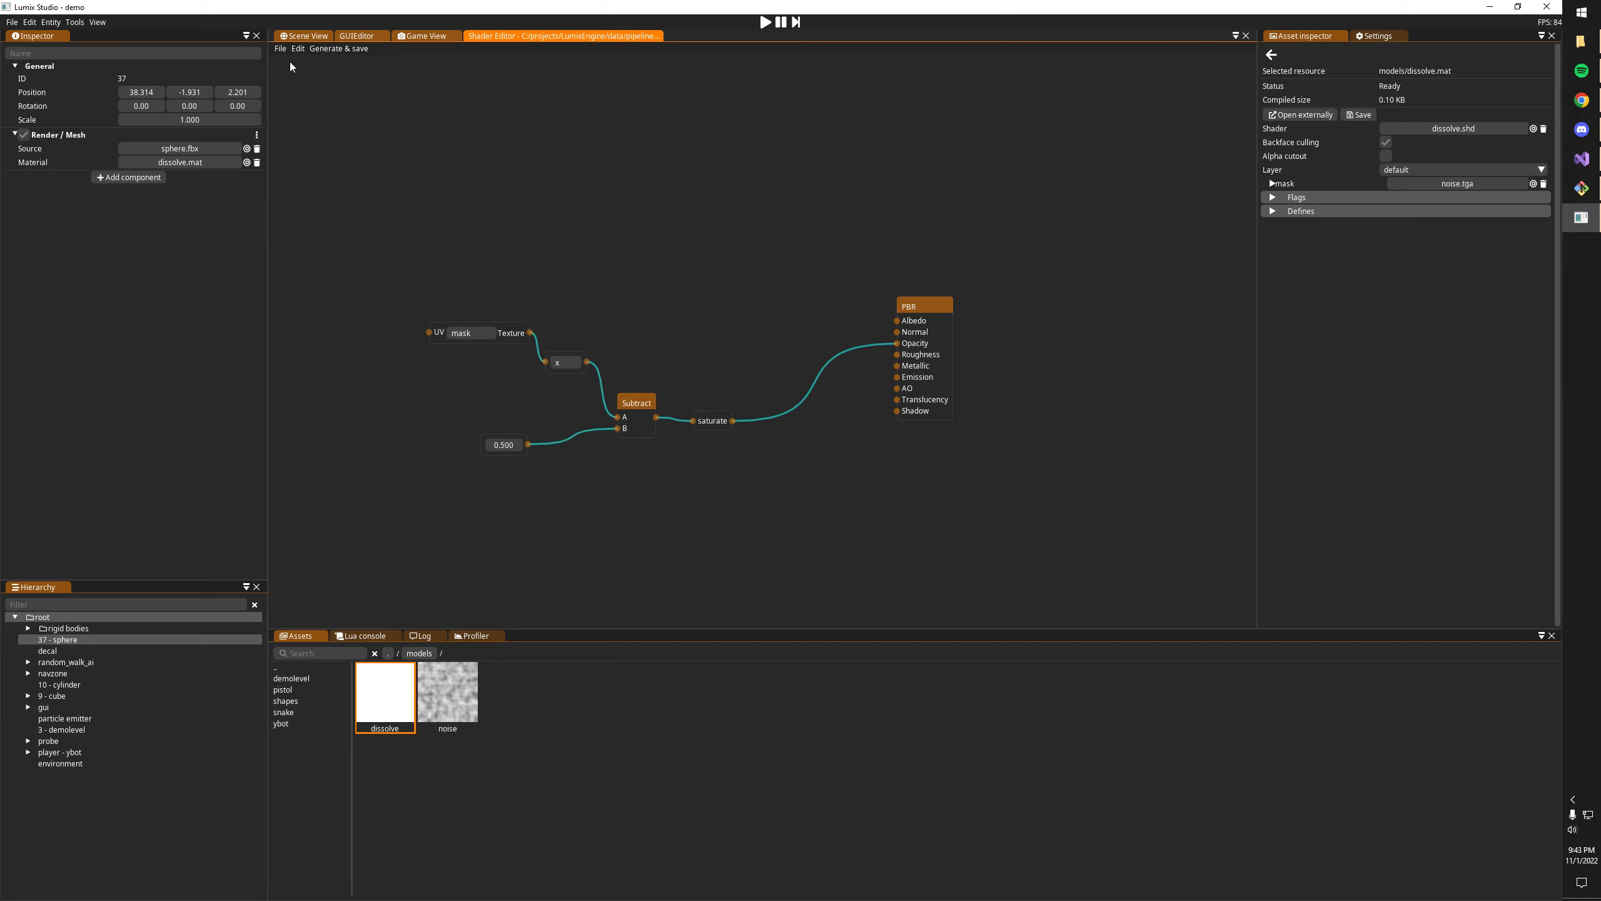
left_click(341, 50)
left_click(291, 38)
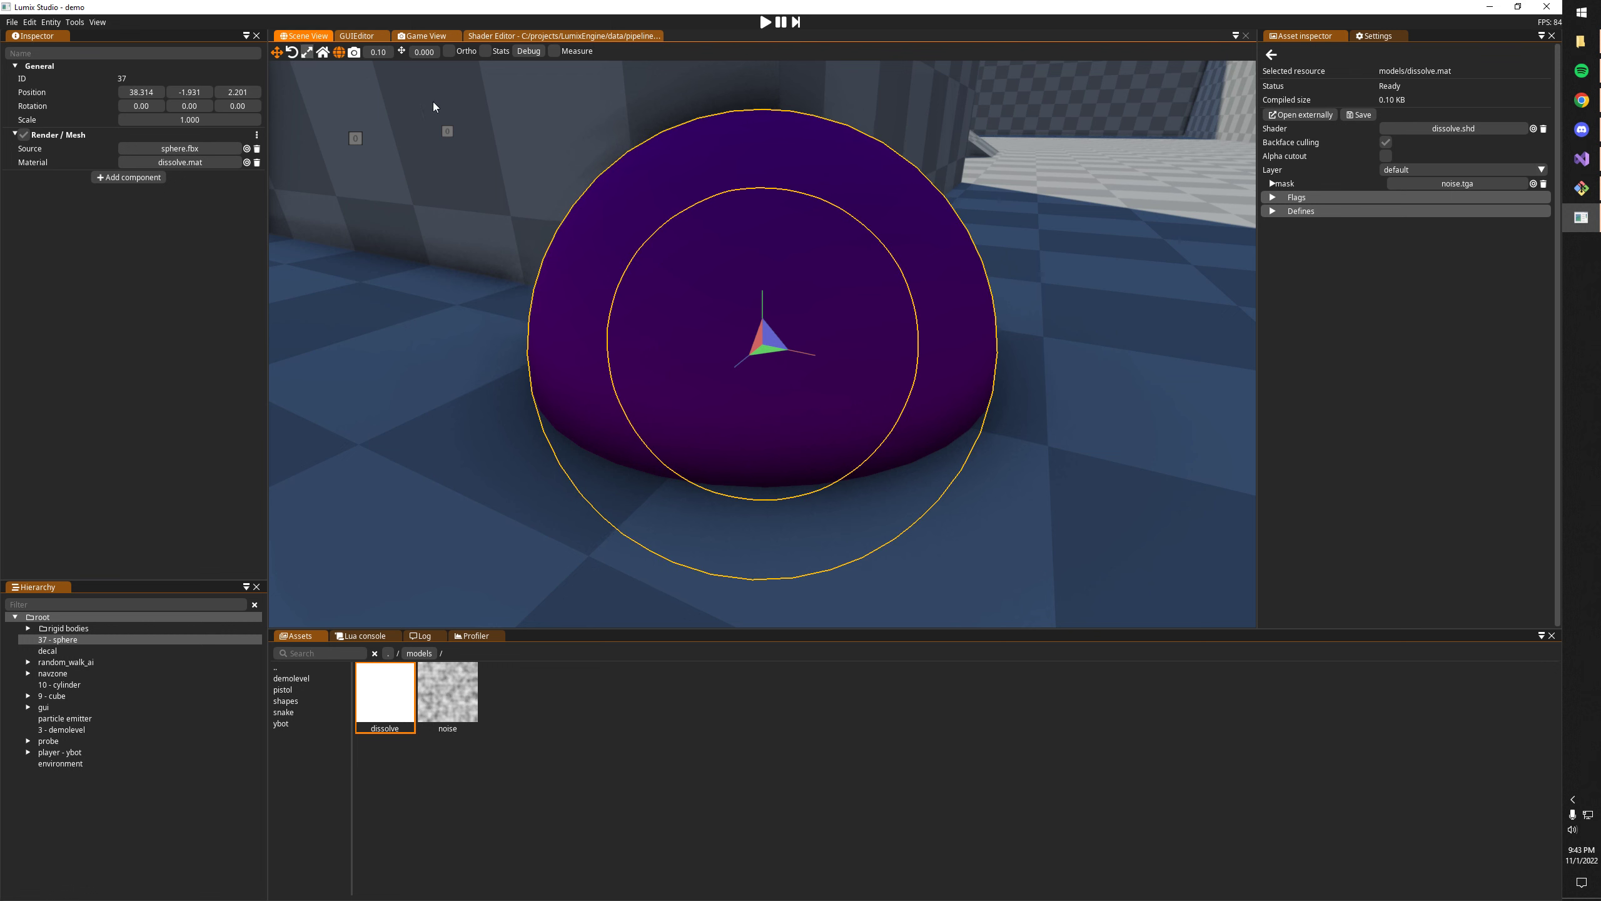
- Add a red colour constant (1, 0, 0), connect it to the PBR node's Albedo, and regenerate the shader
left_click(570, 40)
right_click(725, 189)
left_click(708, 191)
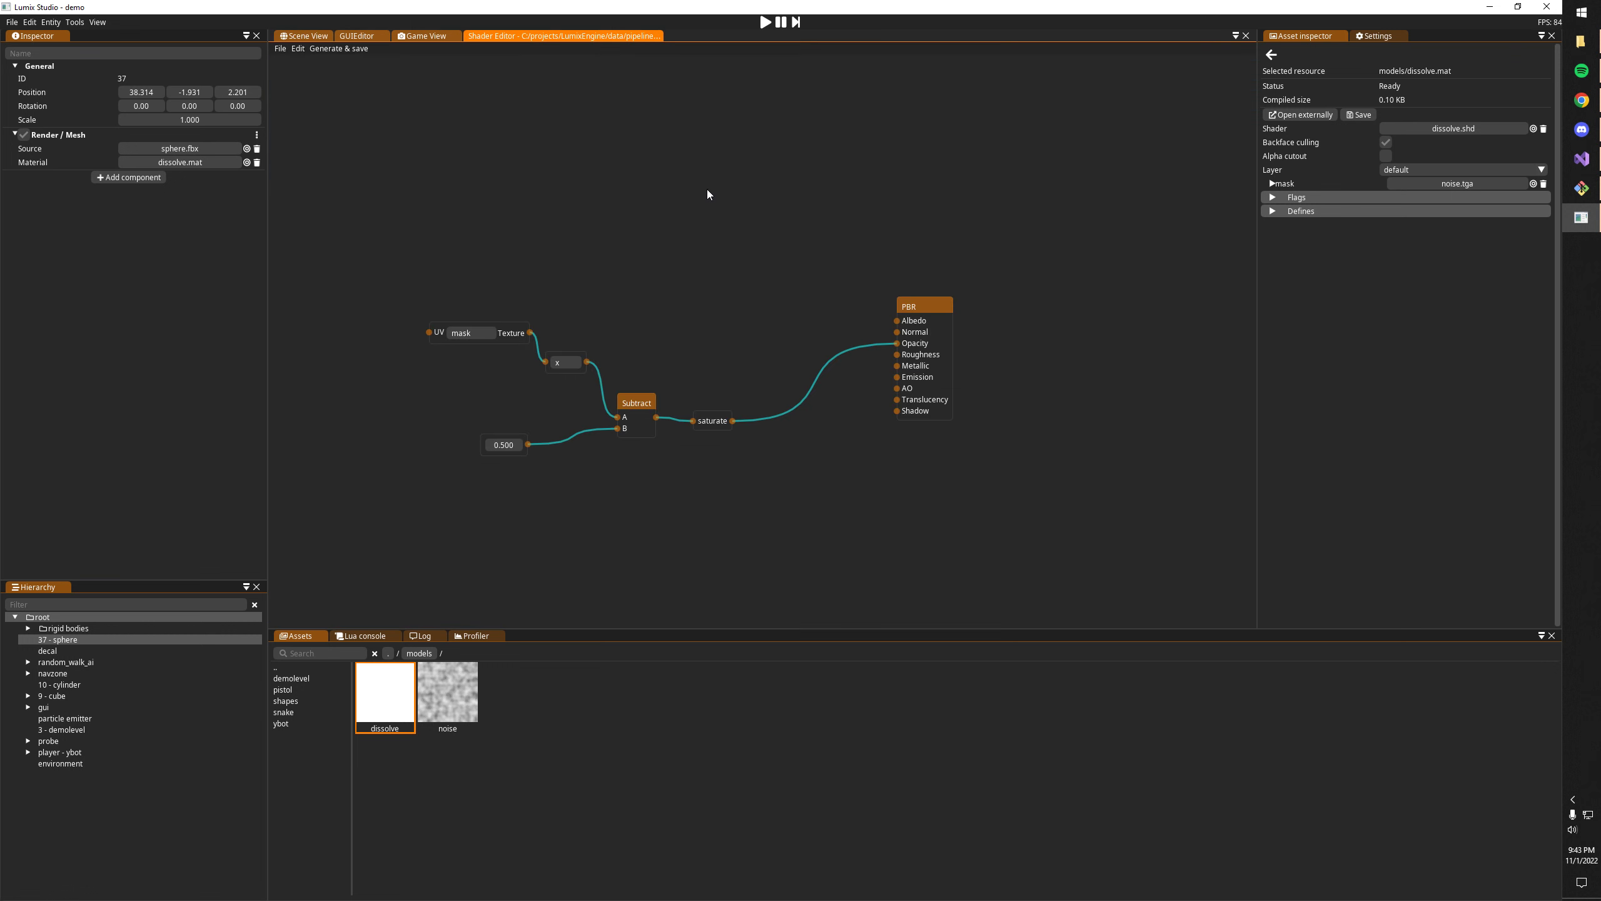
left_click(720, 233)
left_click_drag(826, 269, 923, 181)
left_click(922, 181)
left_click_drag(773, 190, 896, 320)
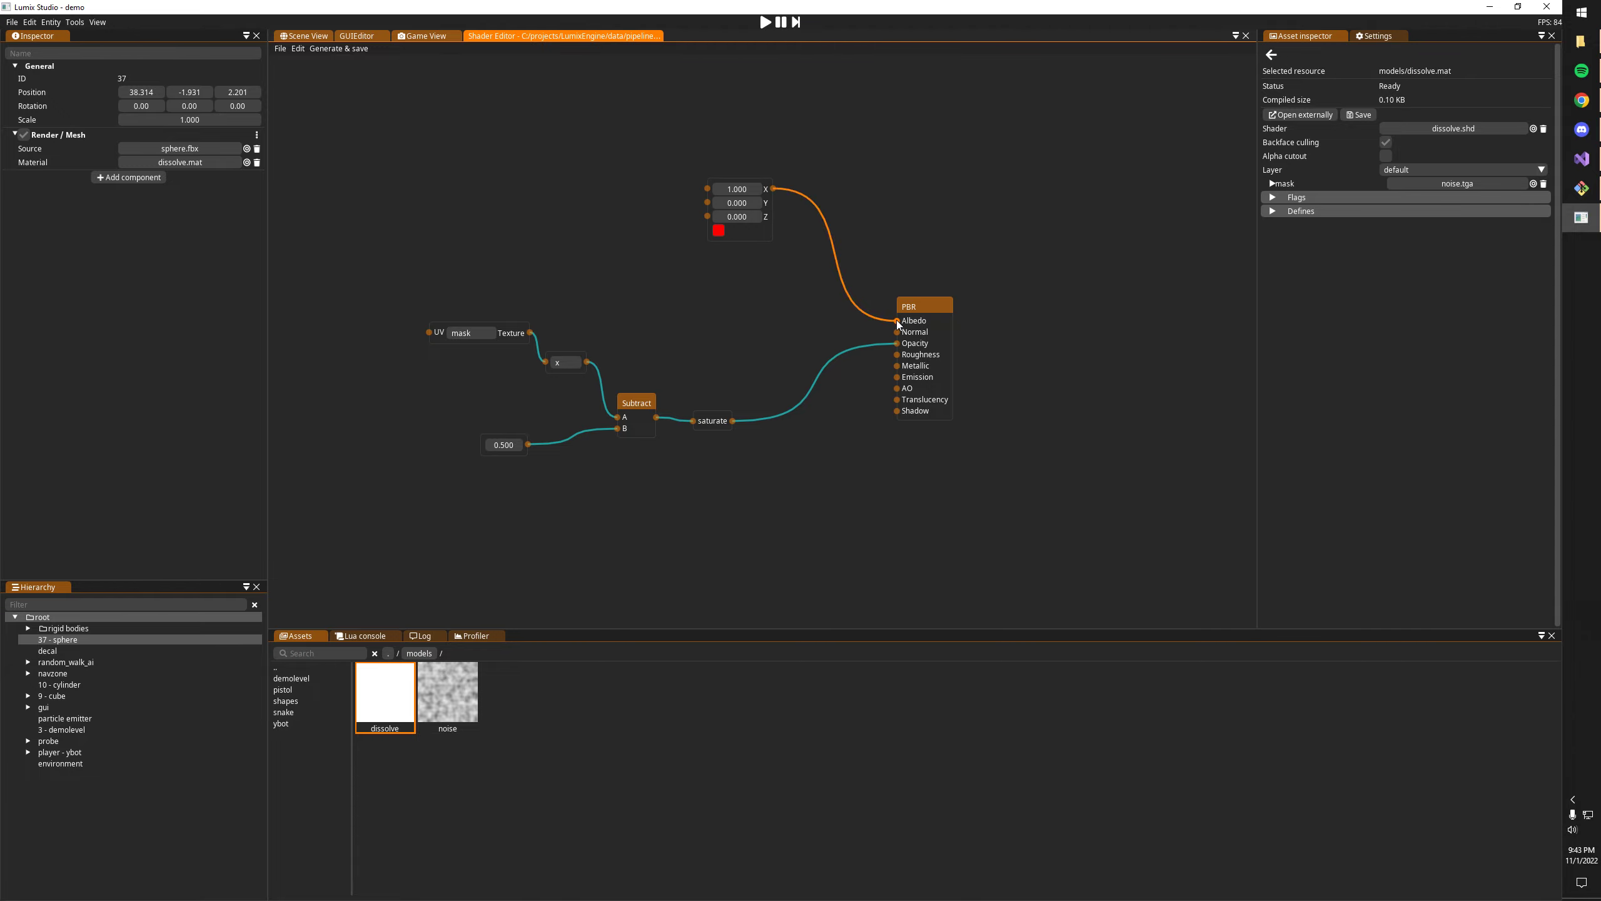
- Set the dissolve material's layer to transparent and save the material
left_click(291, 36)
right_click_drag(542, 179, 353, 160, "alt")
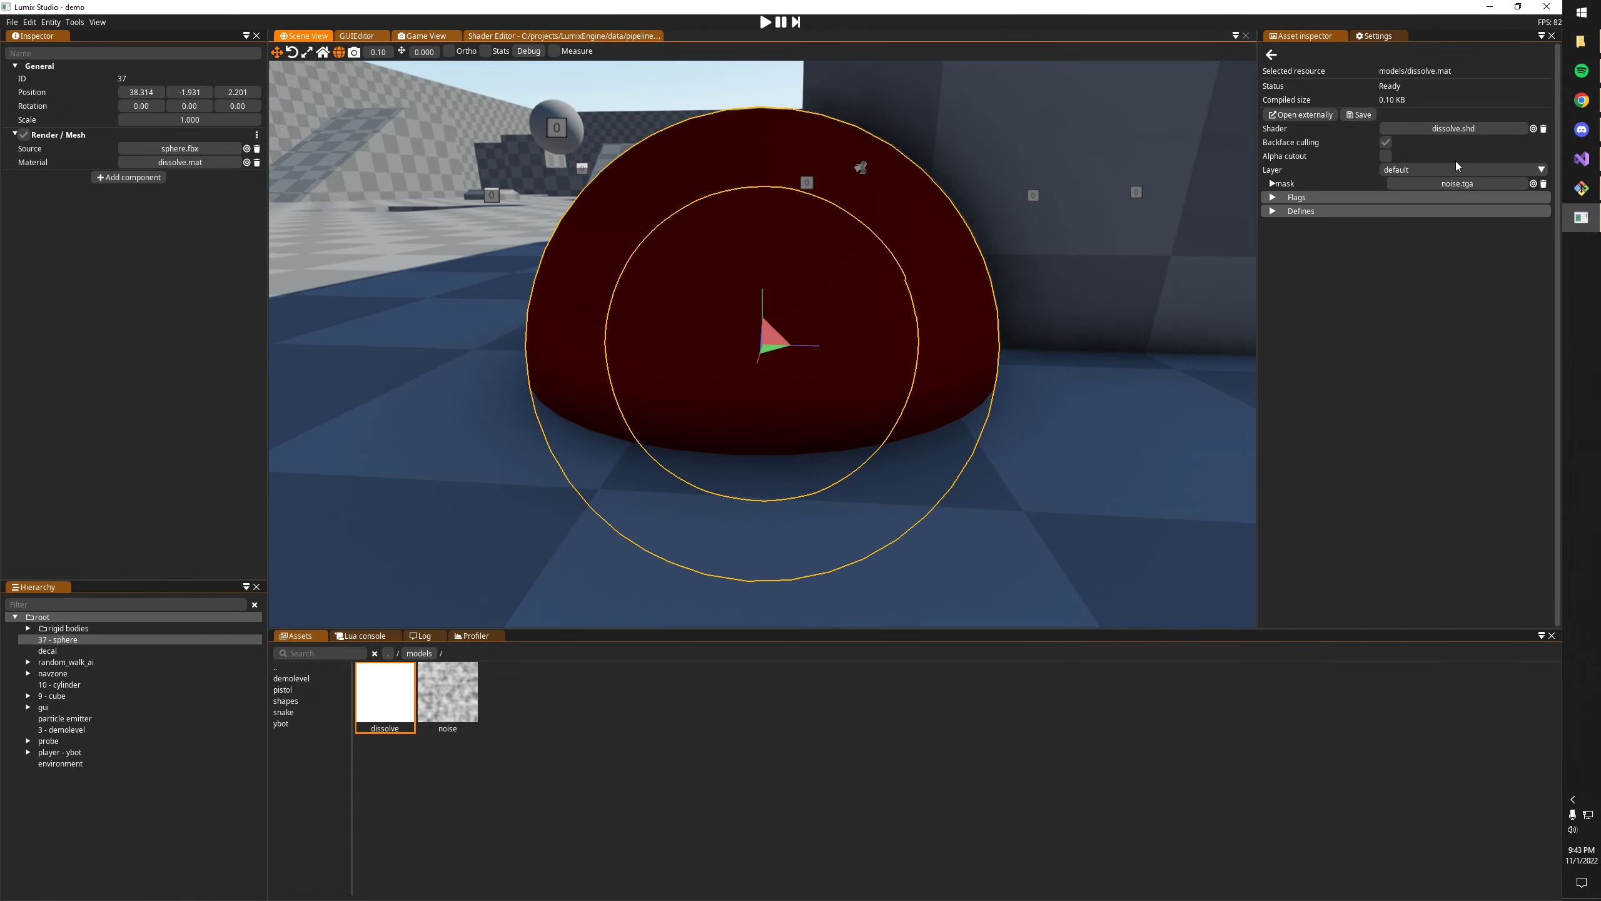
left_click(1453, 169)
left_click(1405, 209)
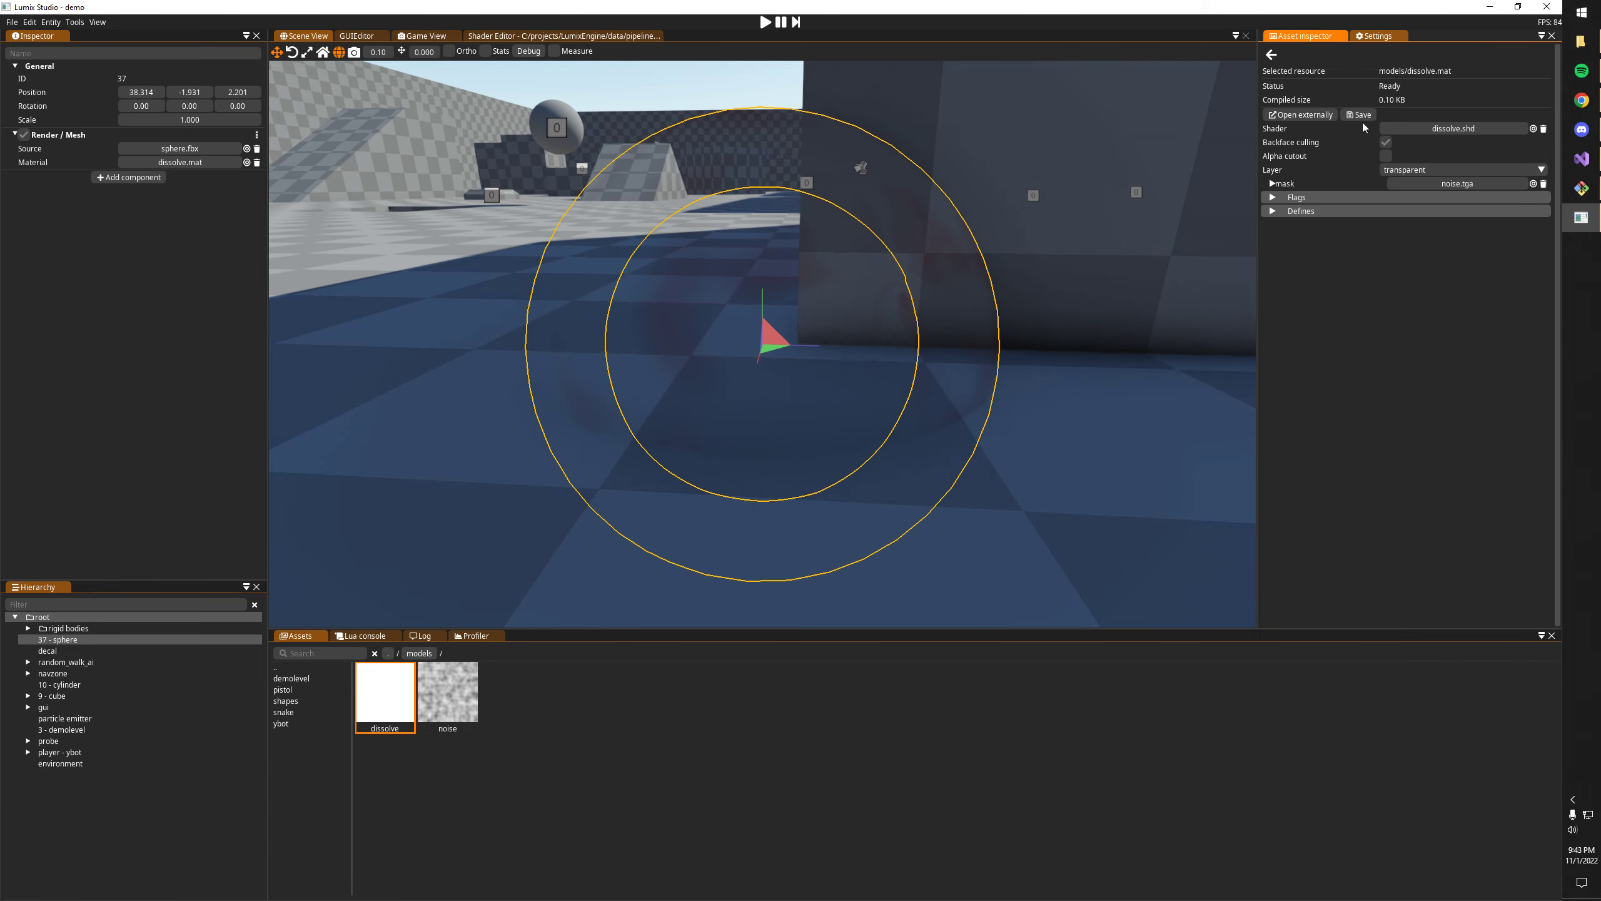
right_click_drag(899, 267, 882, 309, "alt")
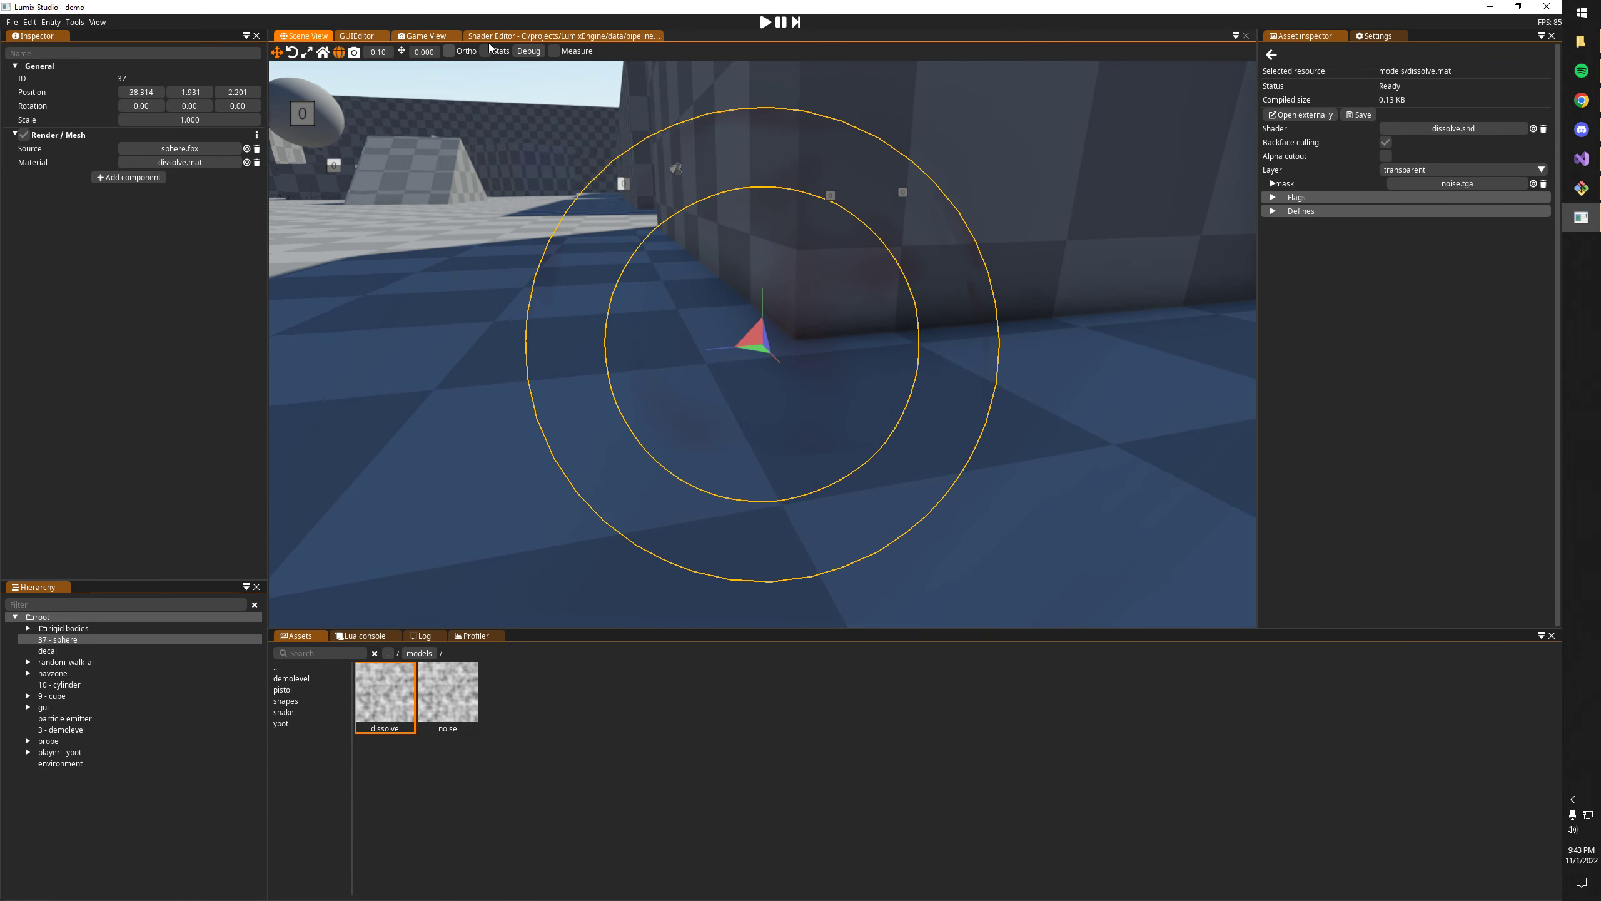
- Insert a Multiply node with a factor of 20 between Subtract and Saturate, and generate and save the shader
left_click(504, 37)
left_click_drag(720, 420, 773, 420)
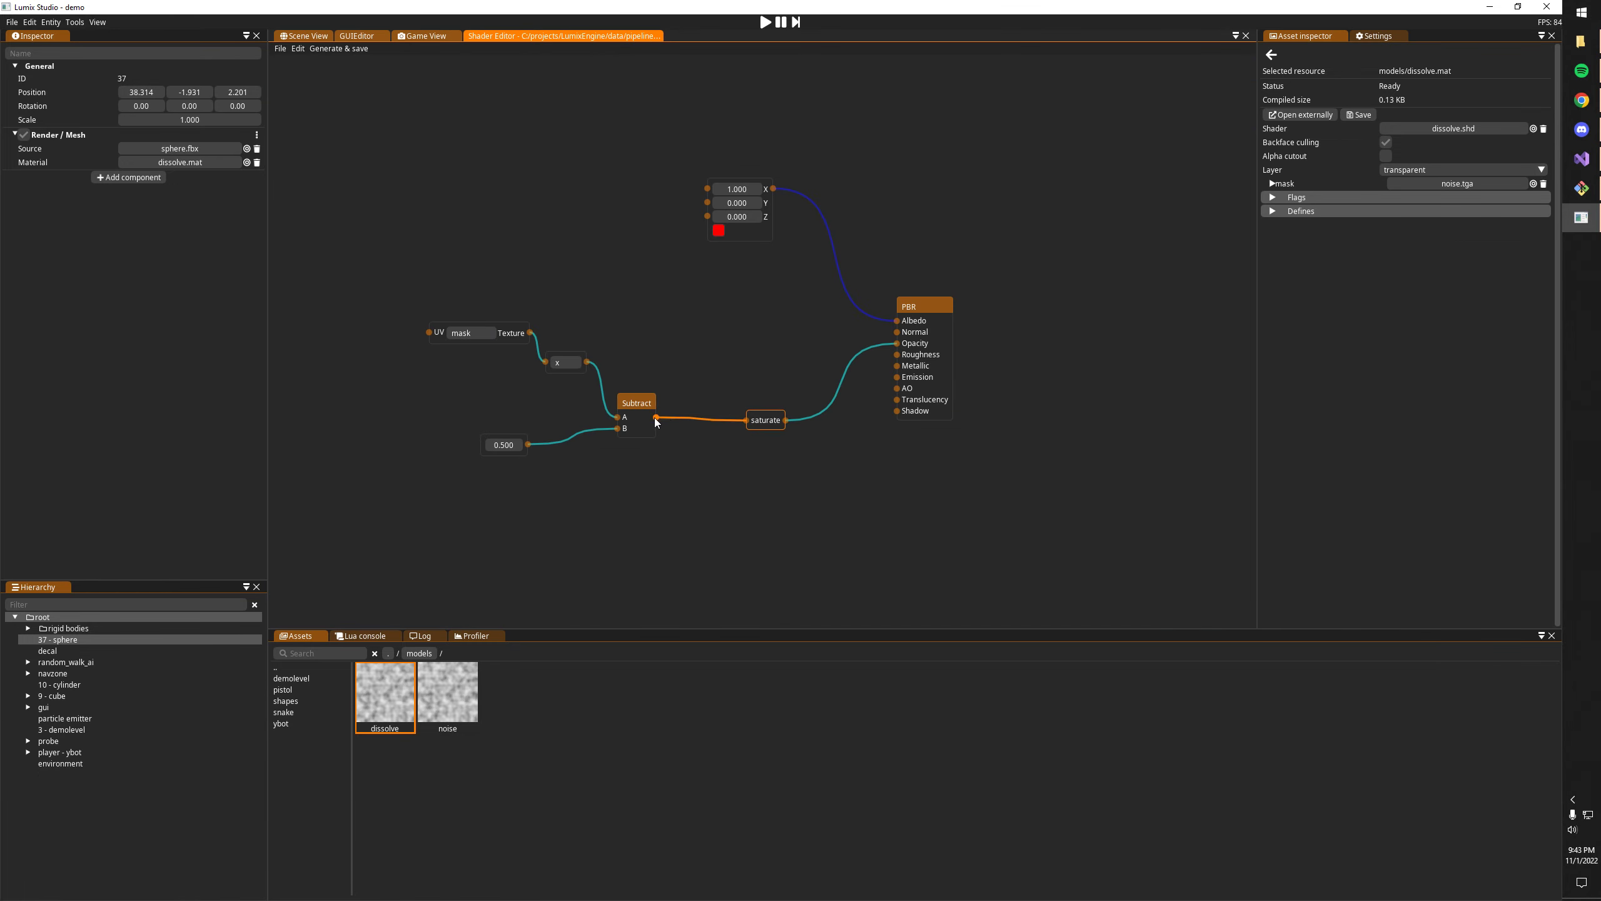
right_click(703, 455)
type("mul")
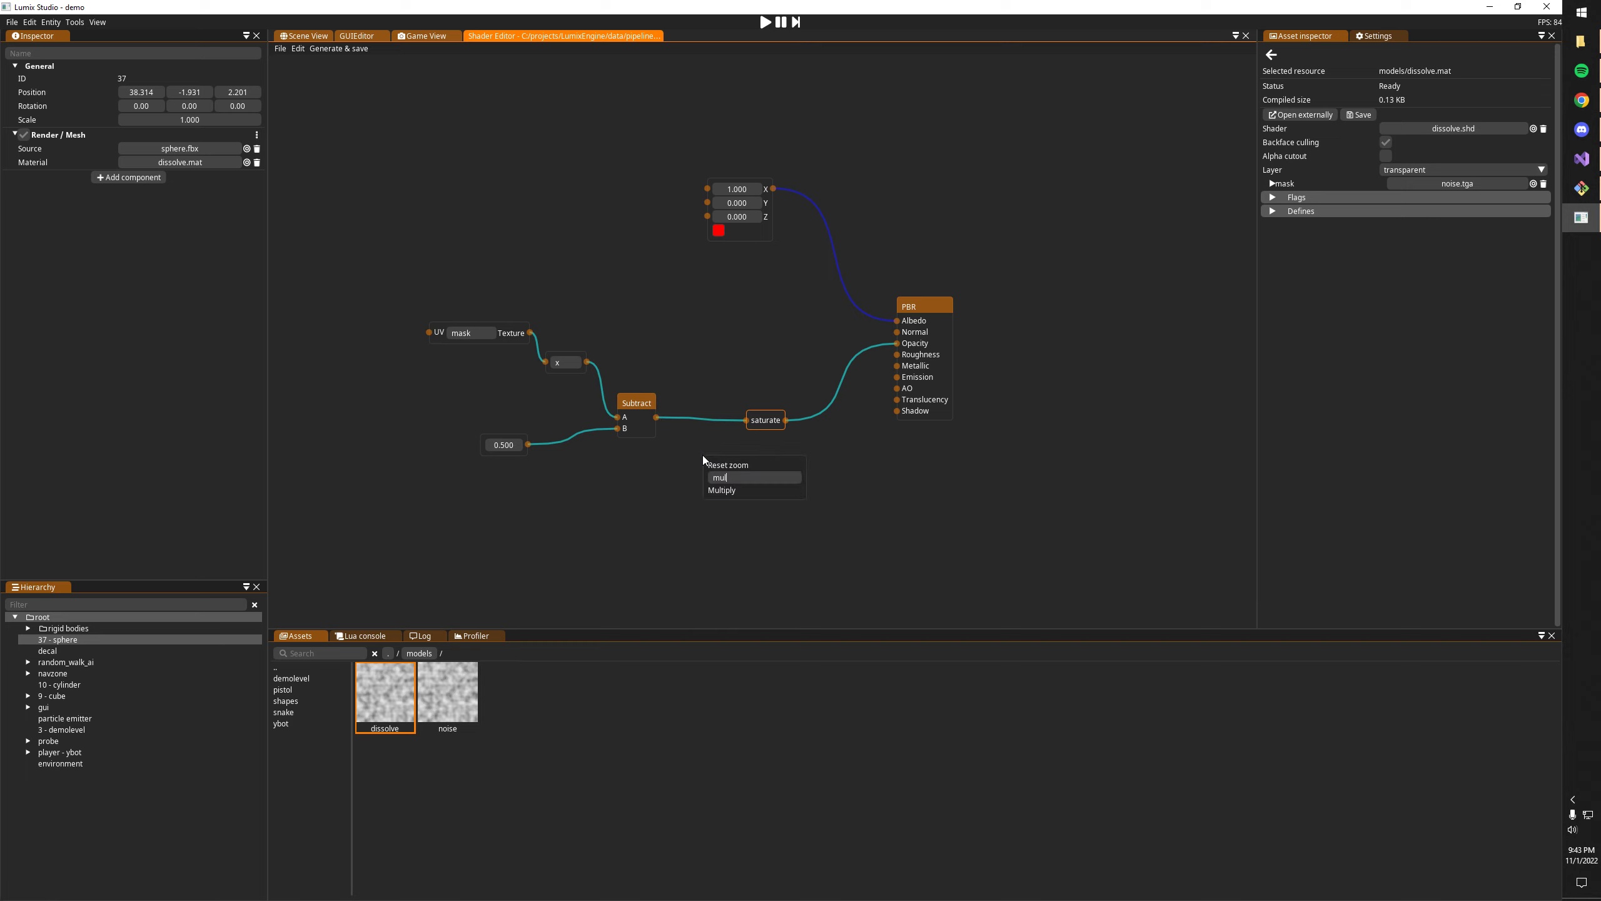
left_click(731, 491)
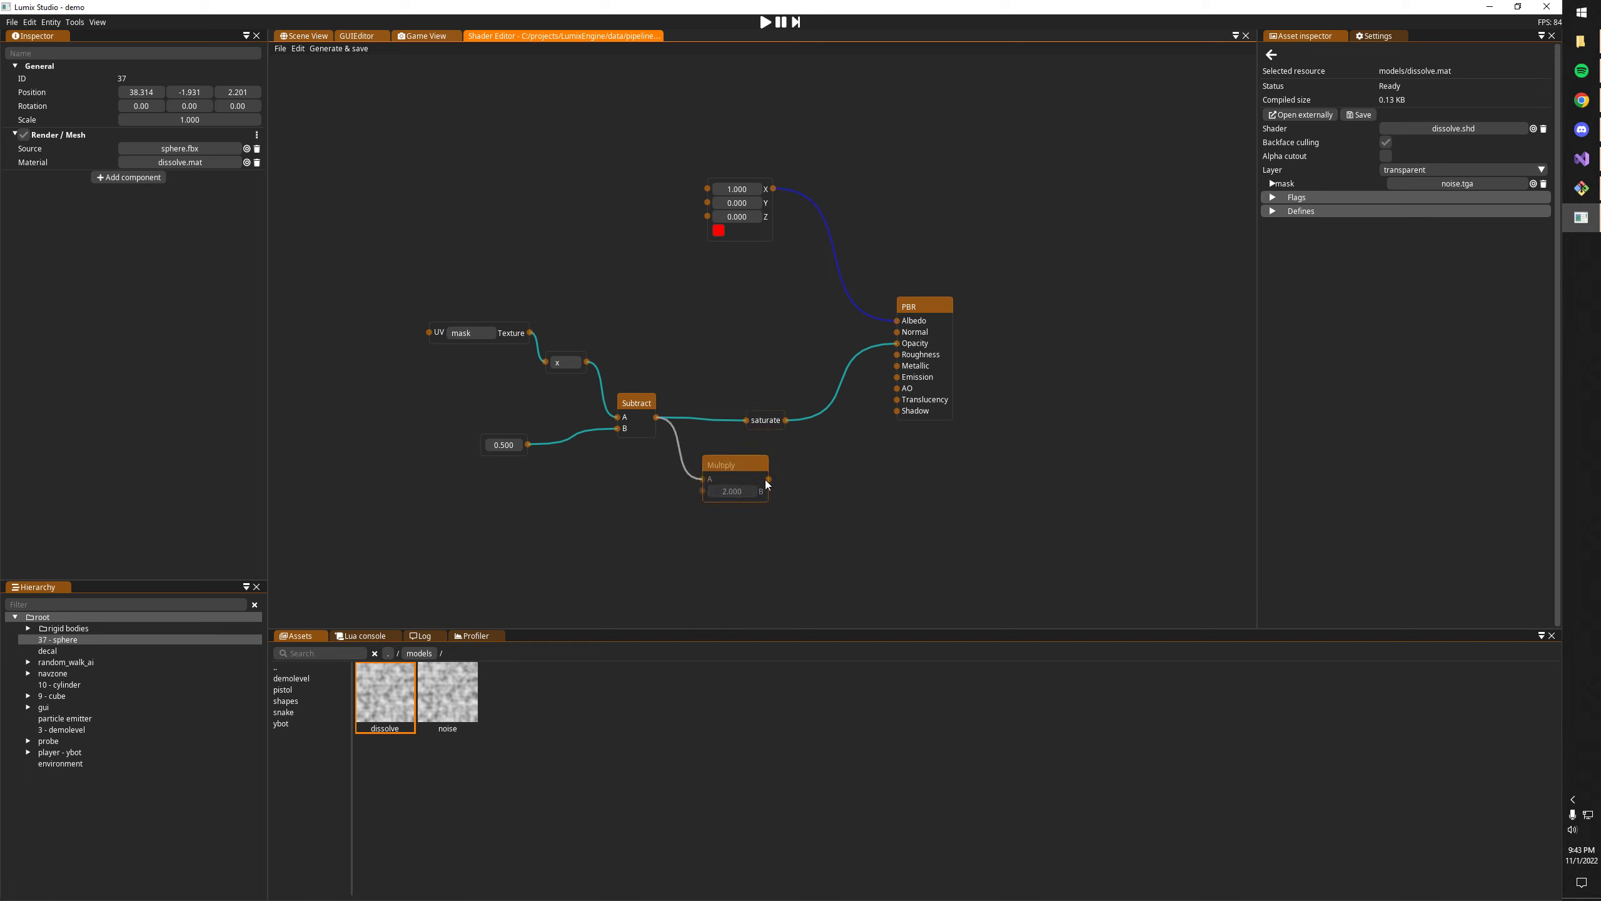
left_click_drag(746, 427, 815, 429)
double_click(720, 477)
type("20")
key("Return")
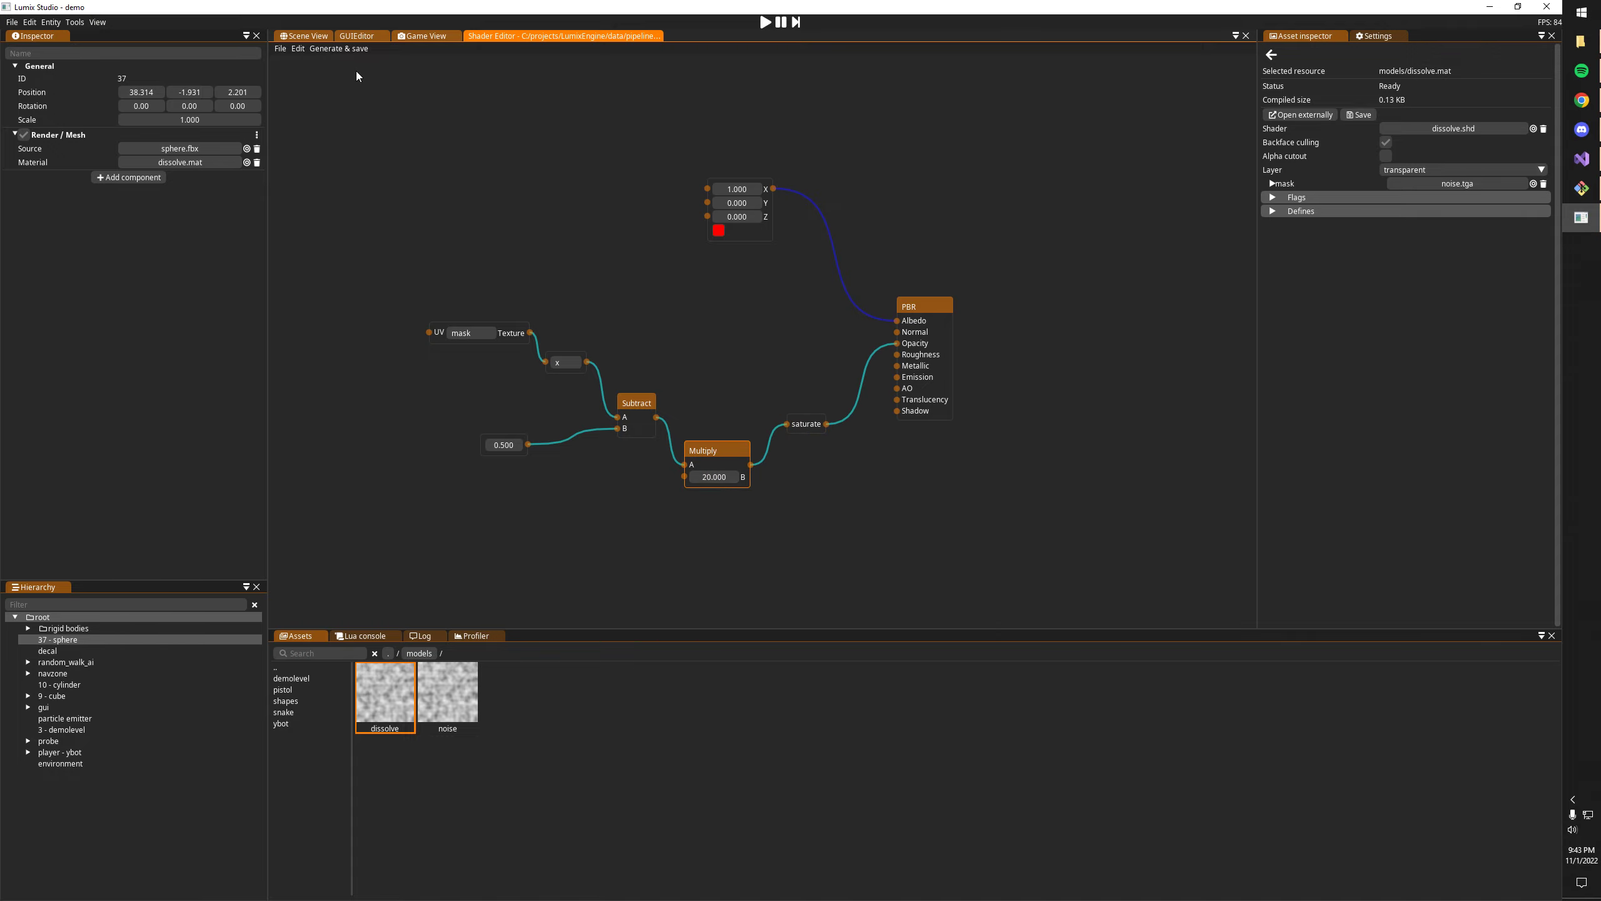
left_click(337, 50)
left_click(296, 35)
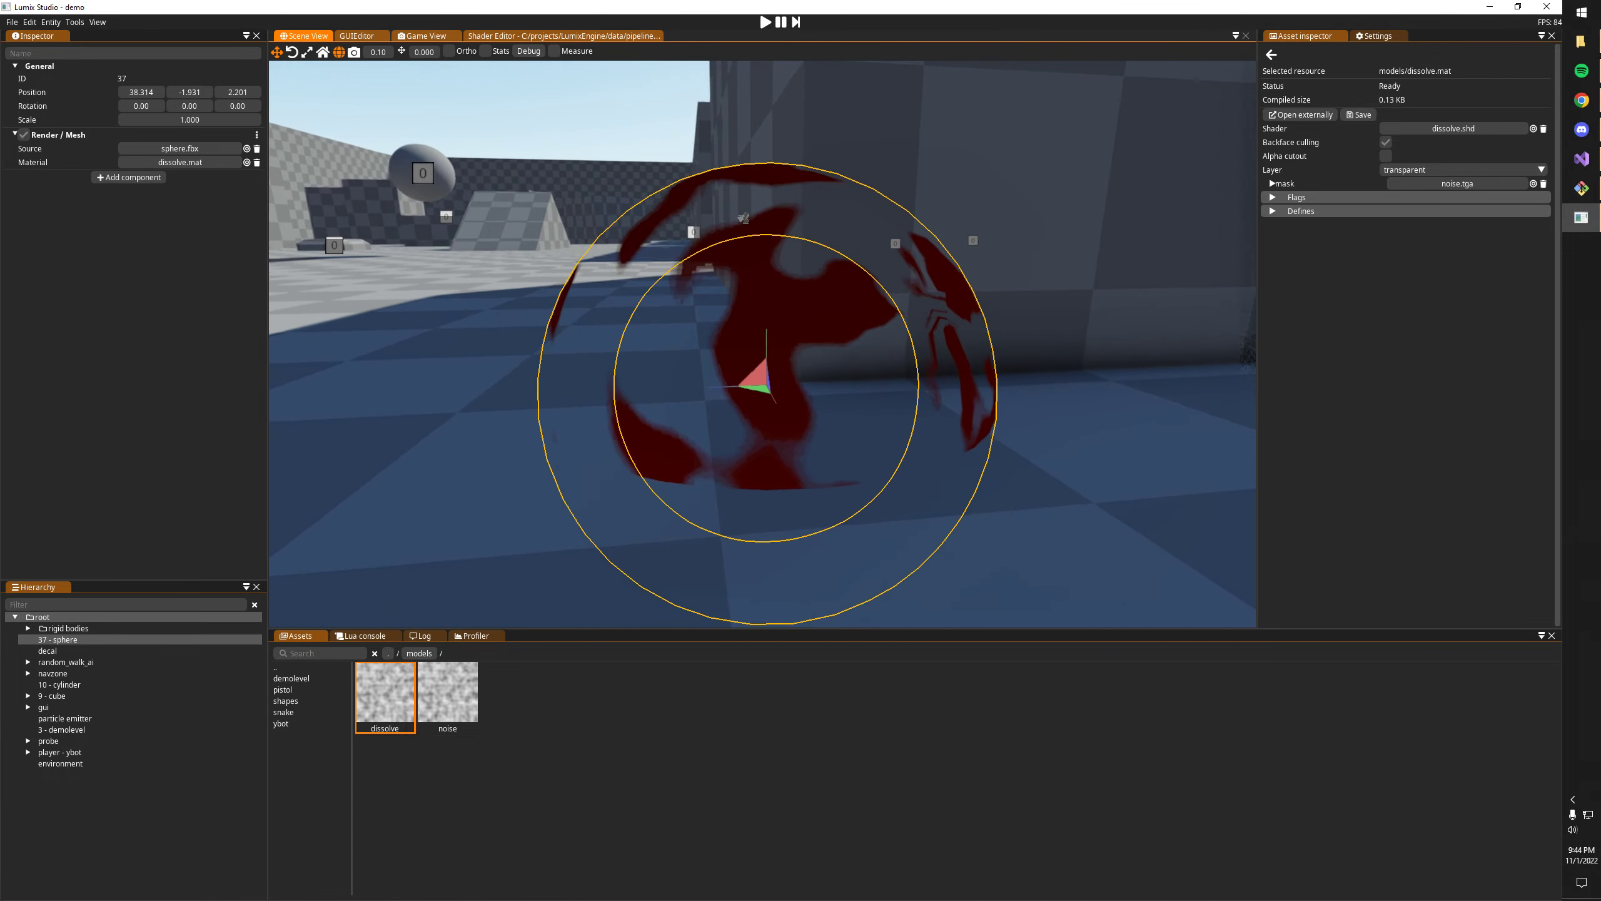
- Line up the Multiply node with its neighbours and set its factor to 50
left_click(561, 35)
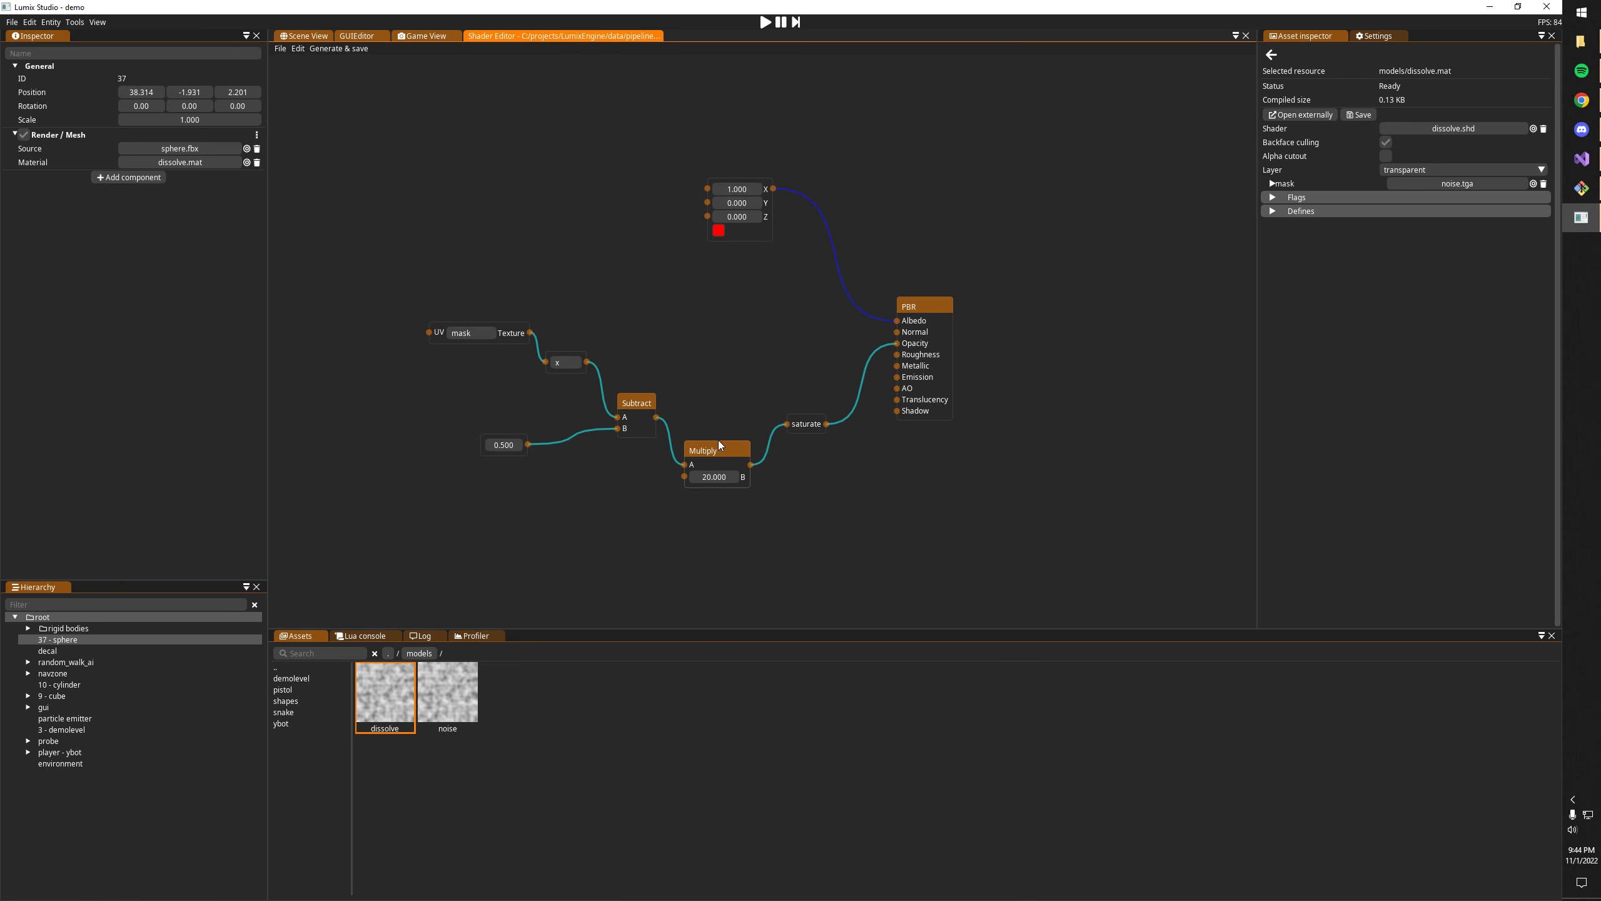
left_click_drag(719, 442, 722, 392)
double_click(717, 428)
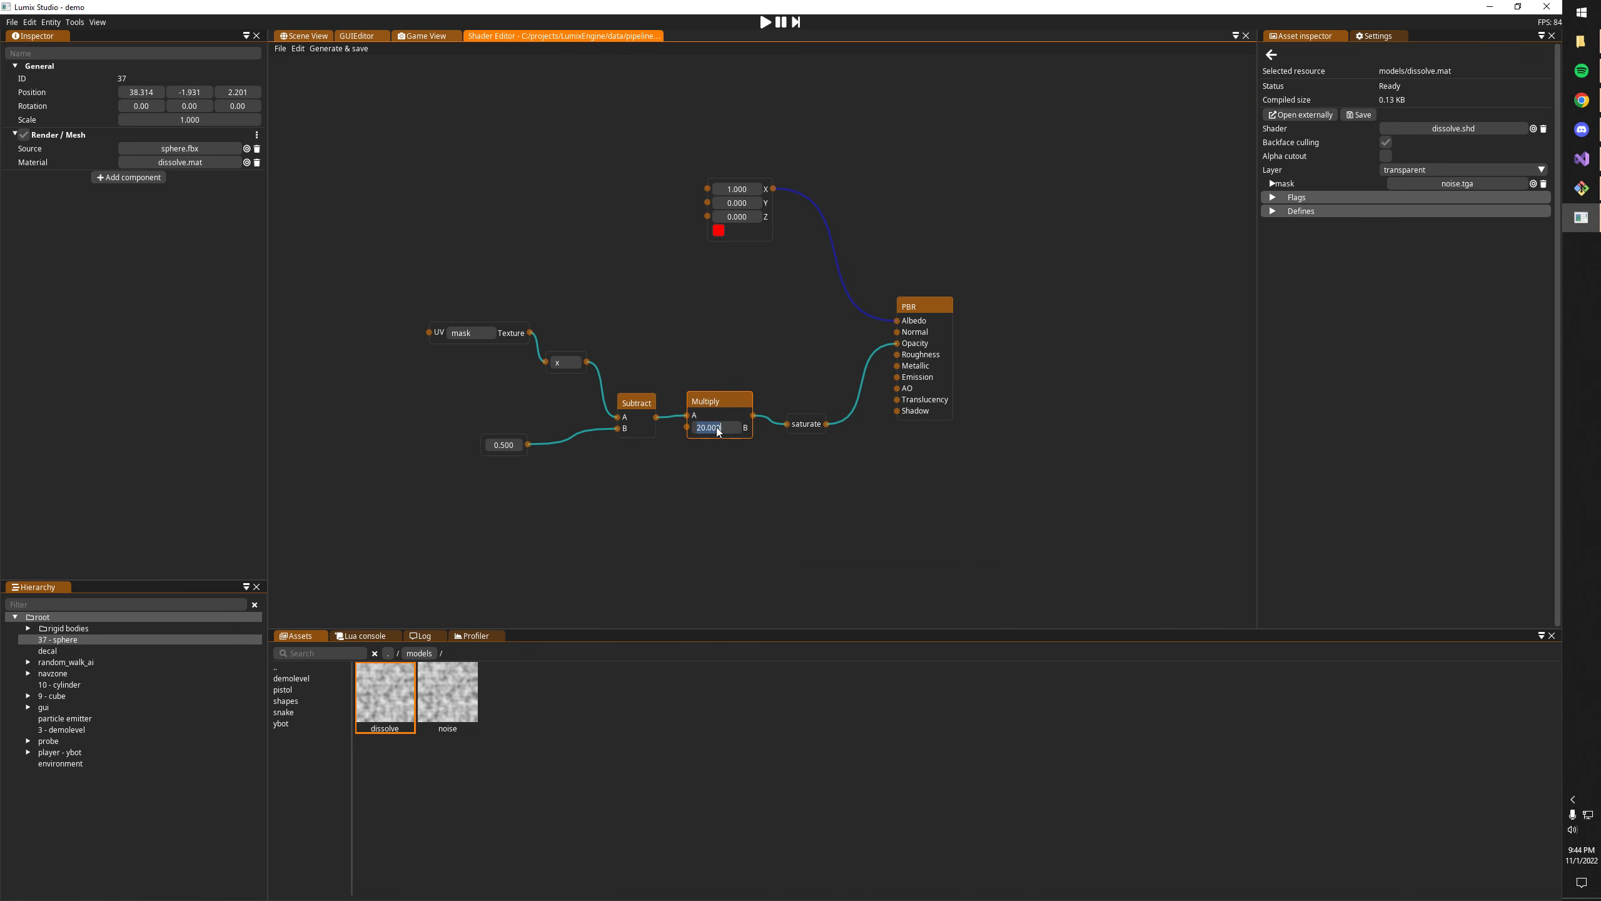
type("50")
key("Return")
- Dock the shader editor beside the scene view and widen it to make more room for the graph
left_click_drag(550, 36, 698, 264)
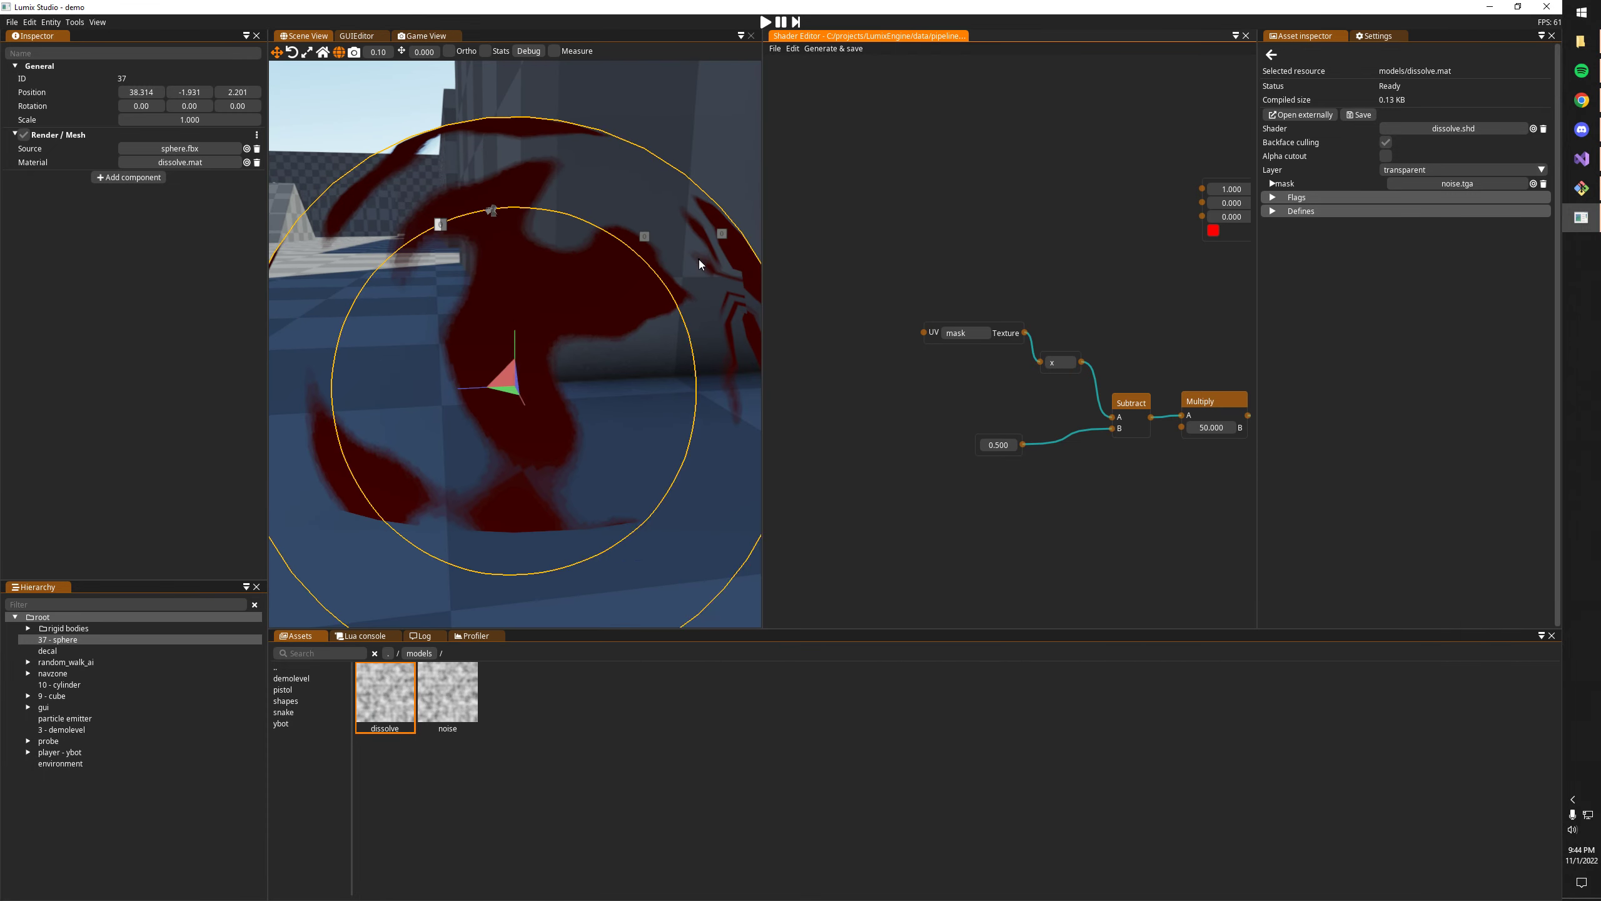
key("s")
right_click_drag(756, 297, 768, 305)
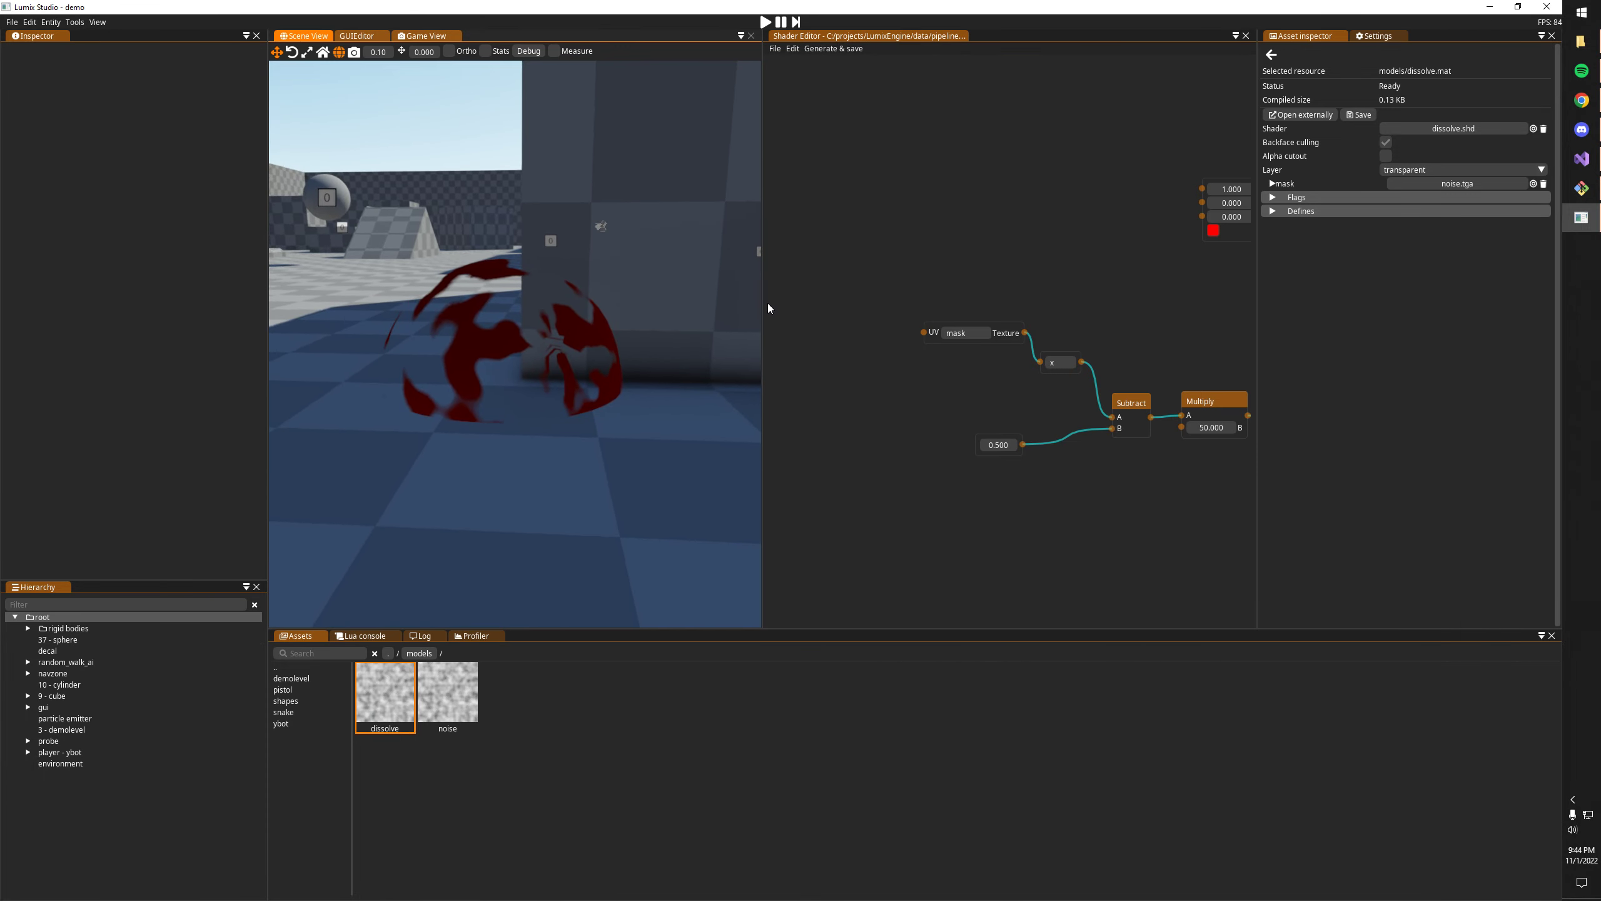
left_click_drag(768, 307, 574, 309)
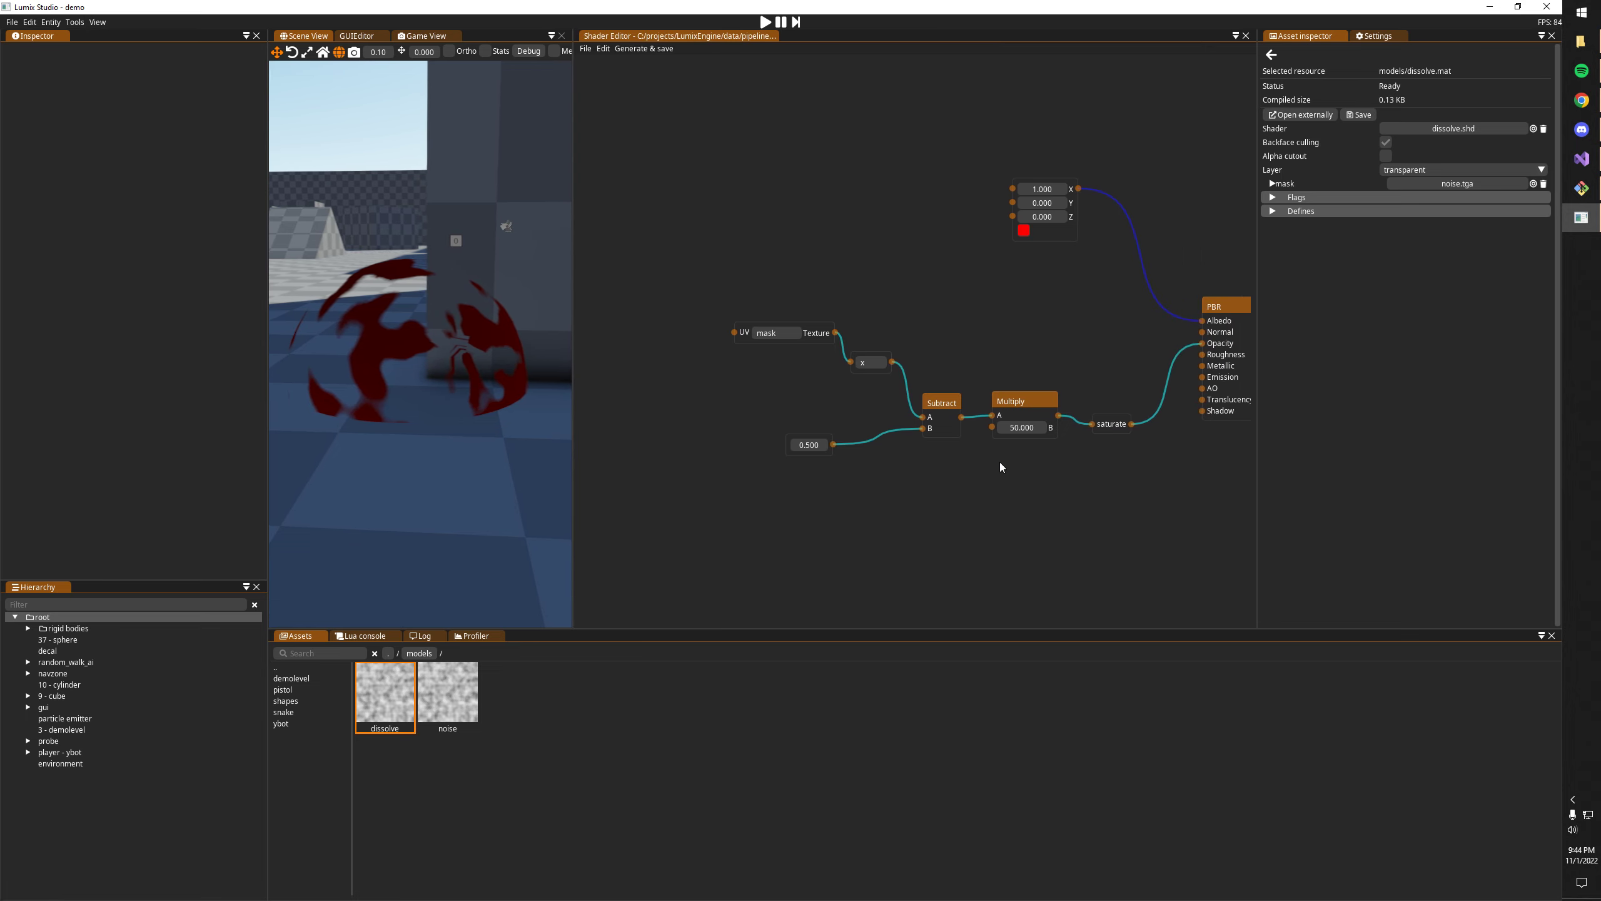
- Generate and save the shader, and inspect the dissolve edges on the sphere up close
left_click(1019, 431)
left_click(645, 50)
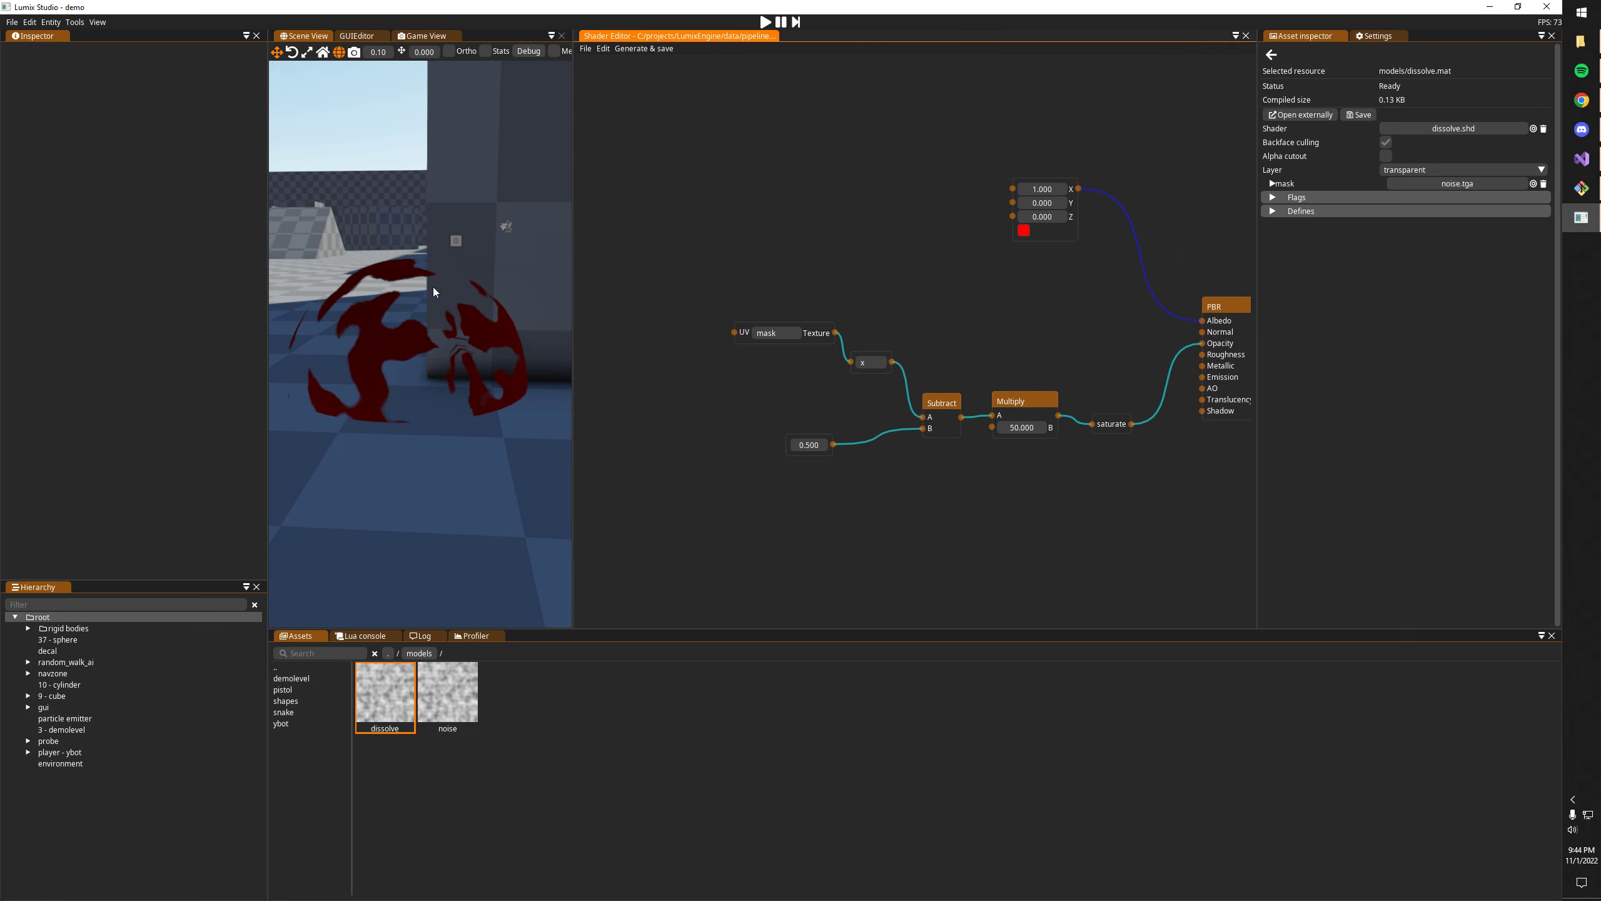
key("w")
mouse_move(433, 286)
right_mouse_down()
mouse_move(413, 288)
mouse_move(432, 287)
mouse_move(420, 303)
right_mouse_up()
key("d")
key("s")
- Add a scalar constant of 1 connected to the PBR node's Emission, and generate and save the shader
left_click(1128, 462)
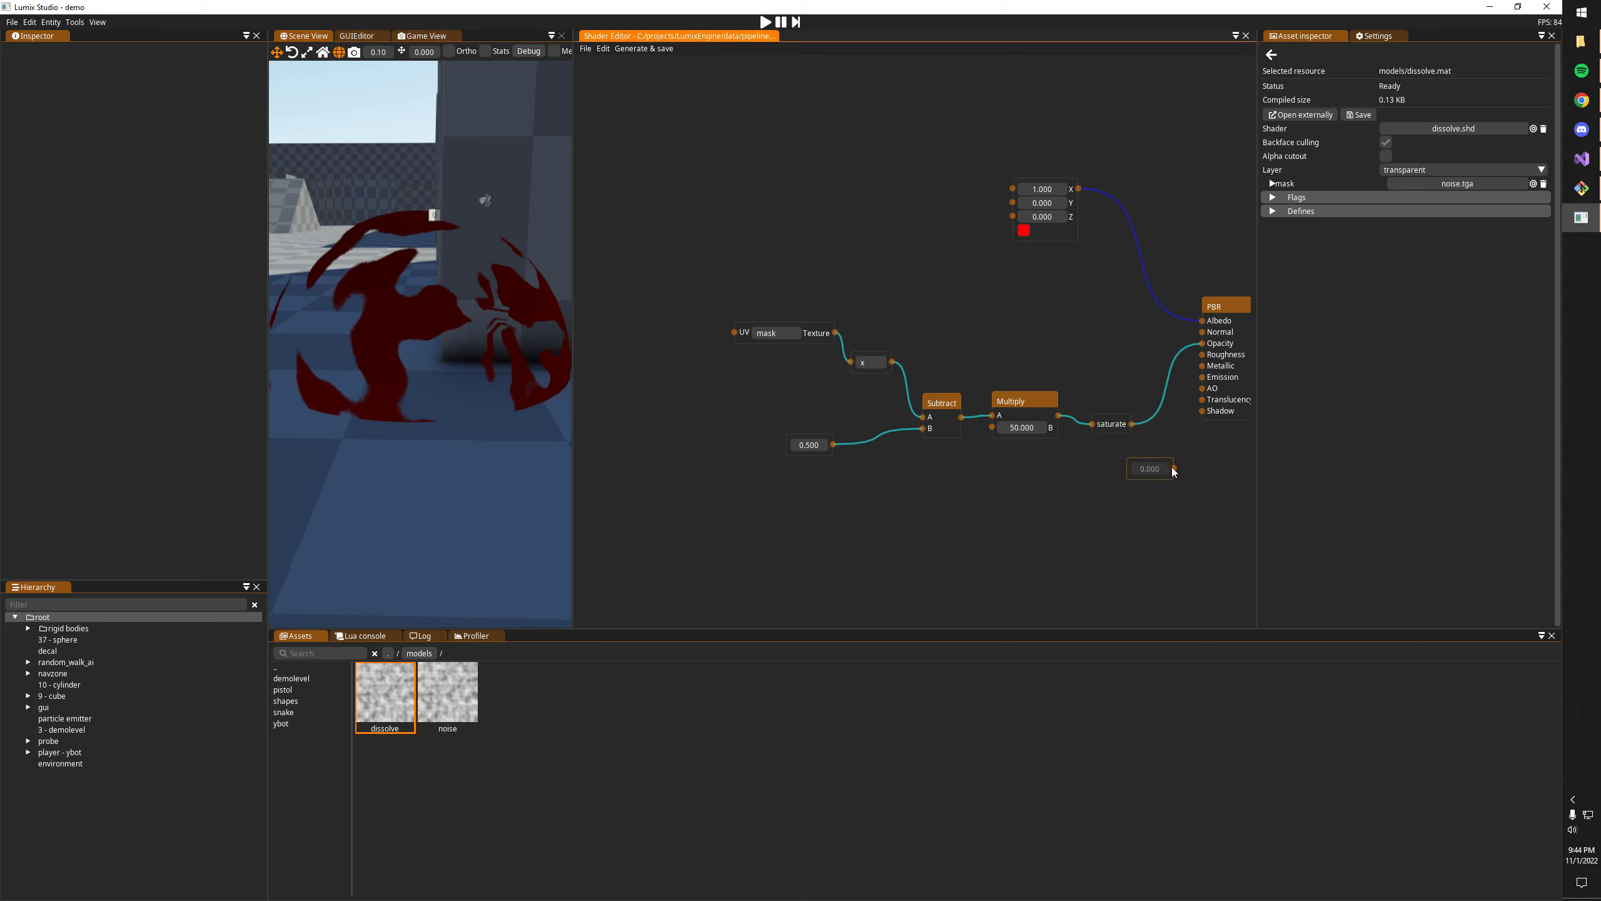
left_click_drag(1173, 468, 1201, 377)
double_click(1152, 469)
type("1")
key("Return")
left_click(633, 50)
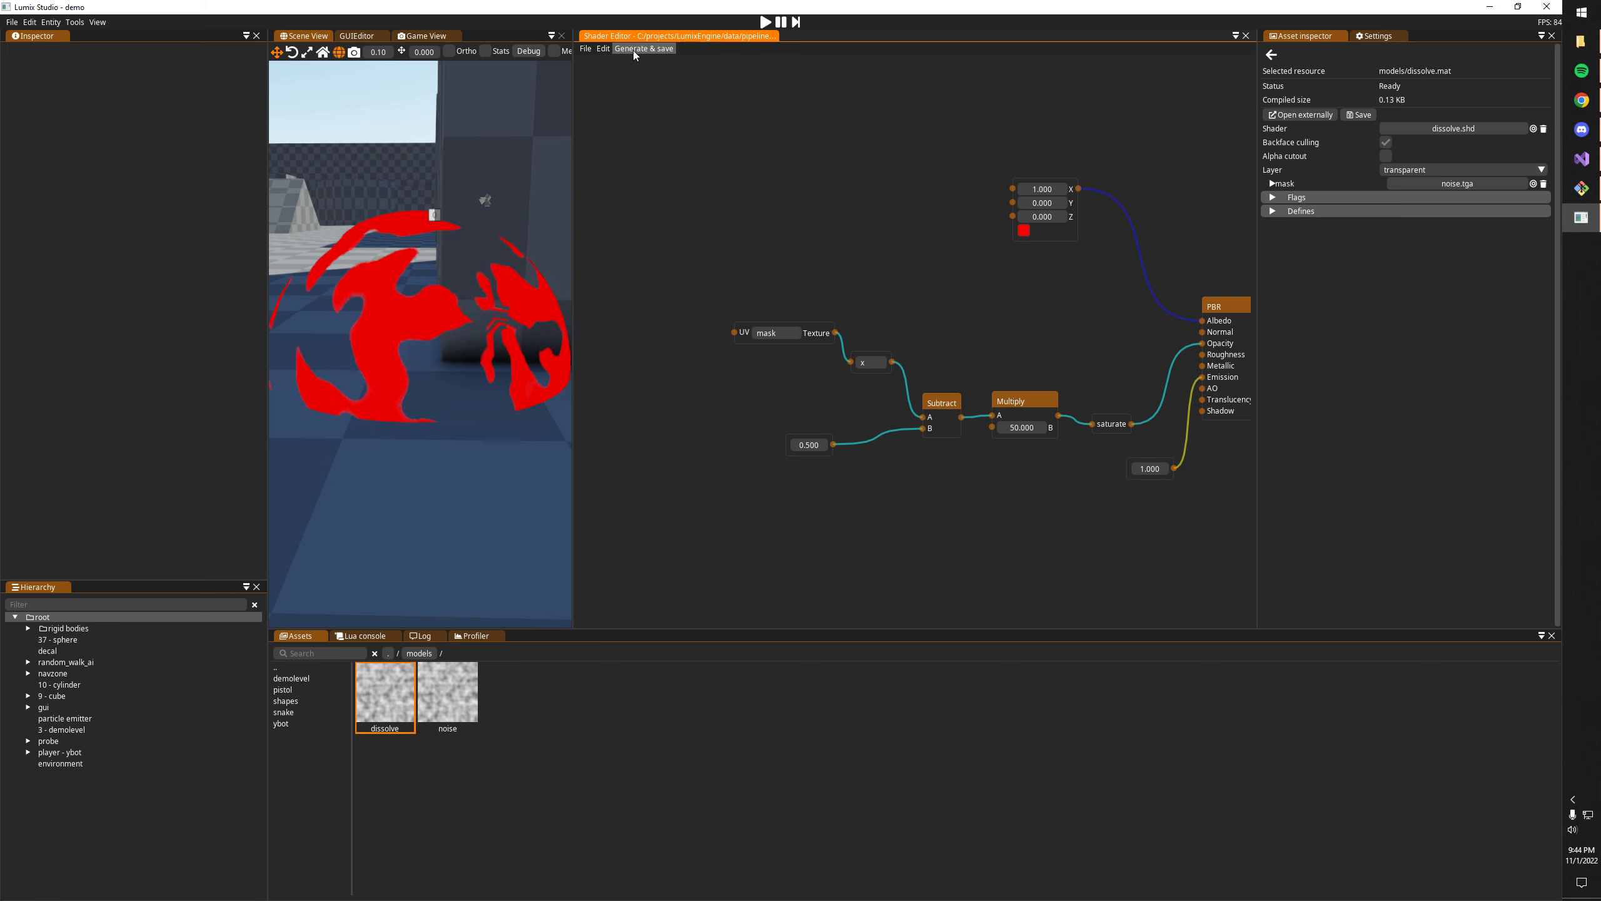
- Move the mask, x, 0.5 constant and Subtract nodes away from Multiply, and branch an Abs node off the Subtract output
left_click_drag(724, 268, 956, 524)
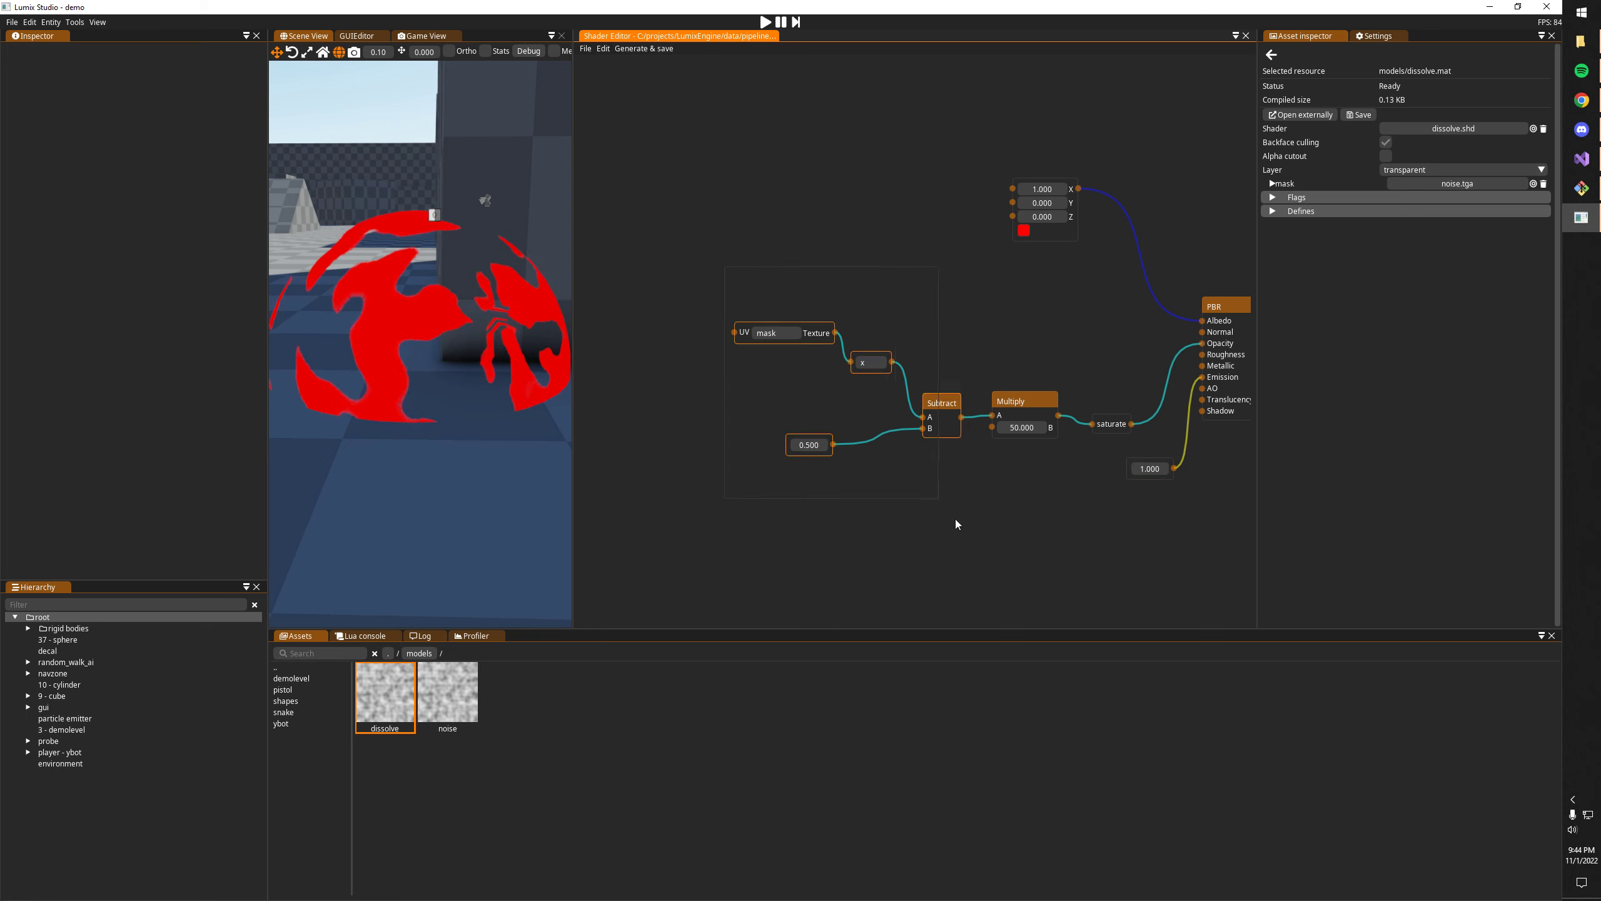
left_click_drag(939, 421, 831, 401)
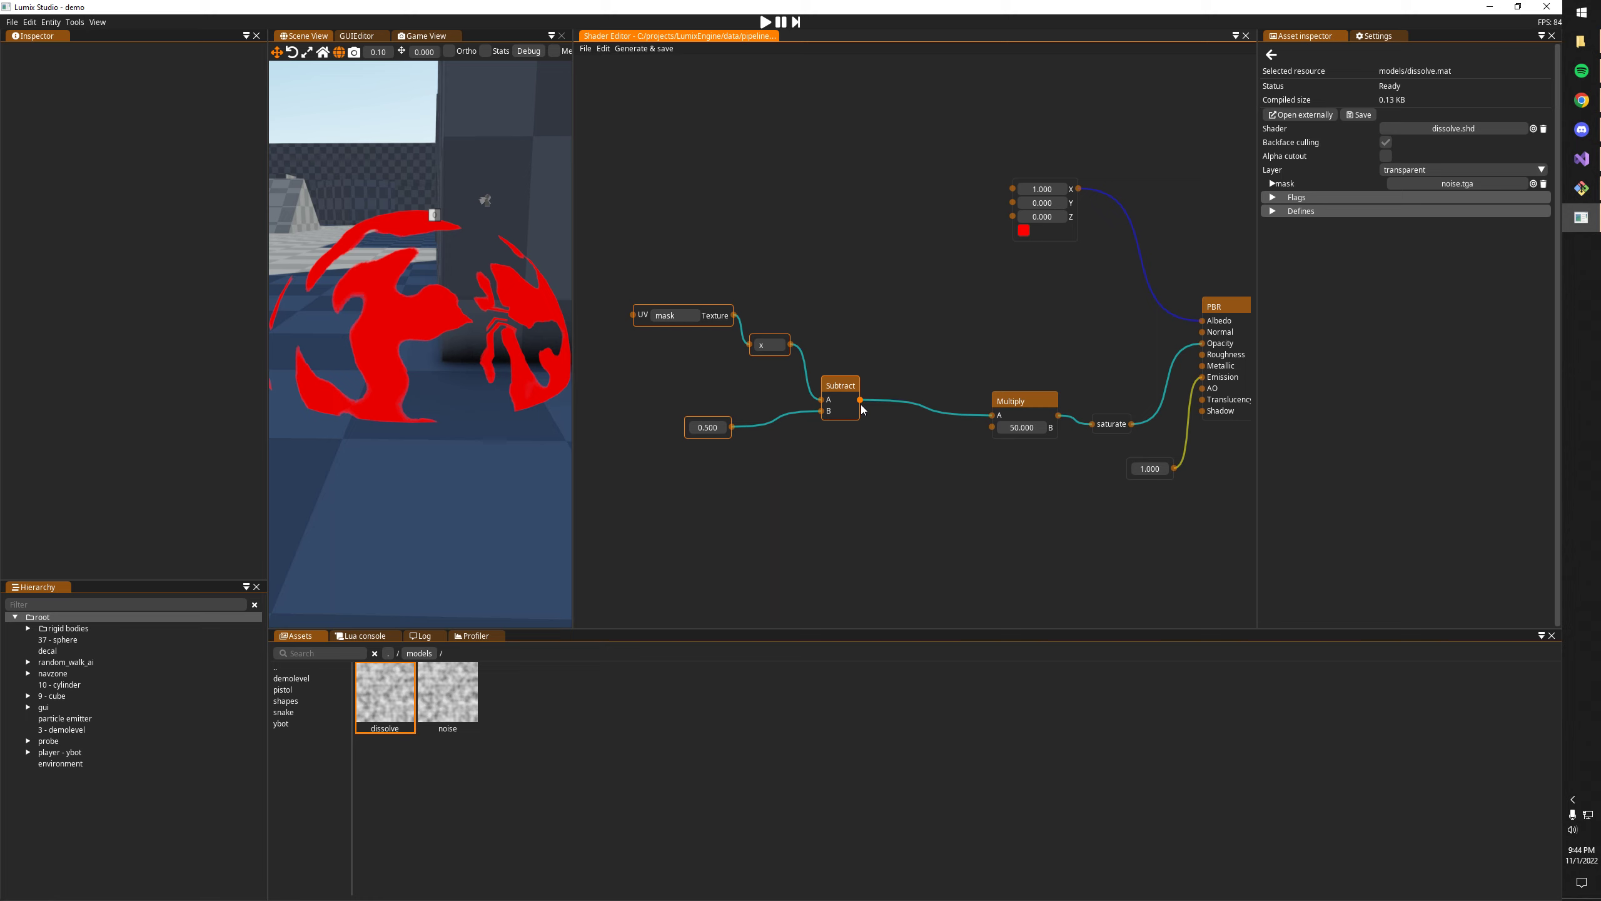
right_click(887, 442)
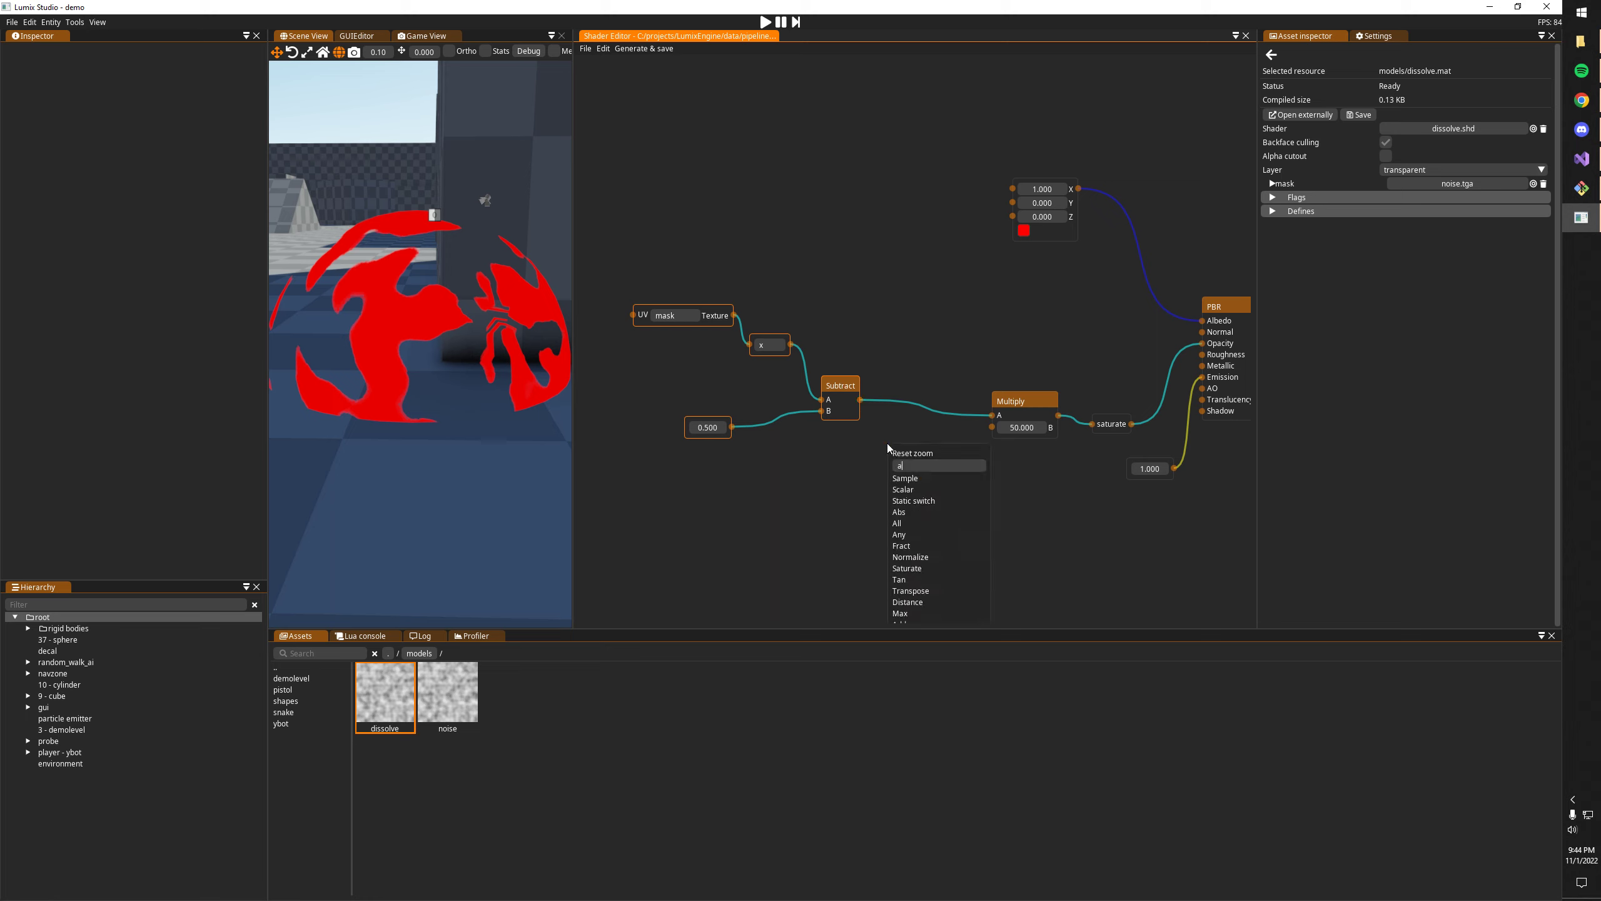
type("avbs")
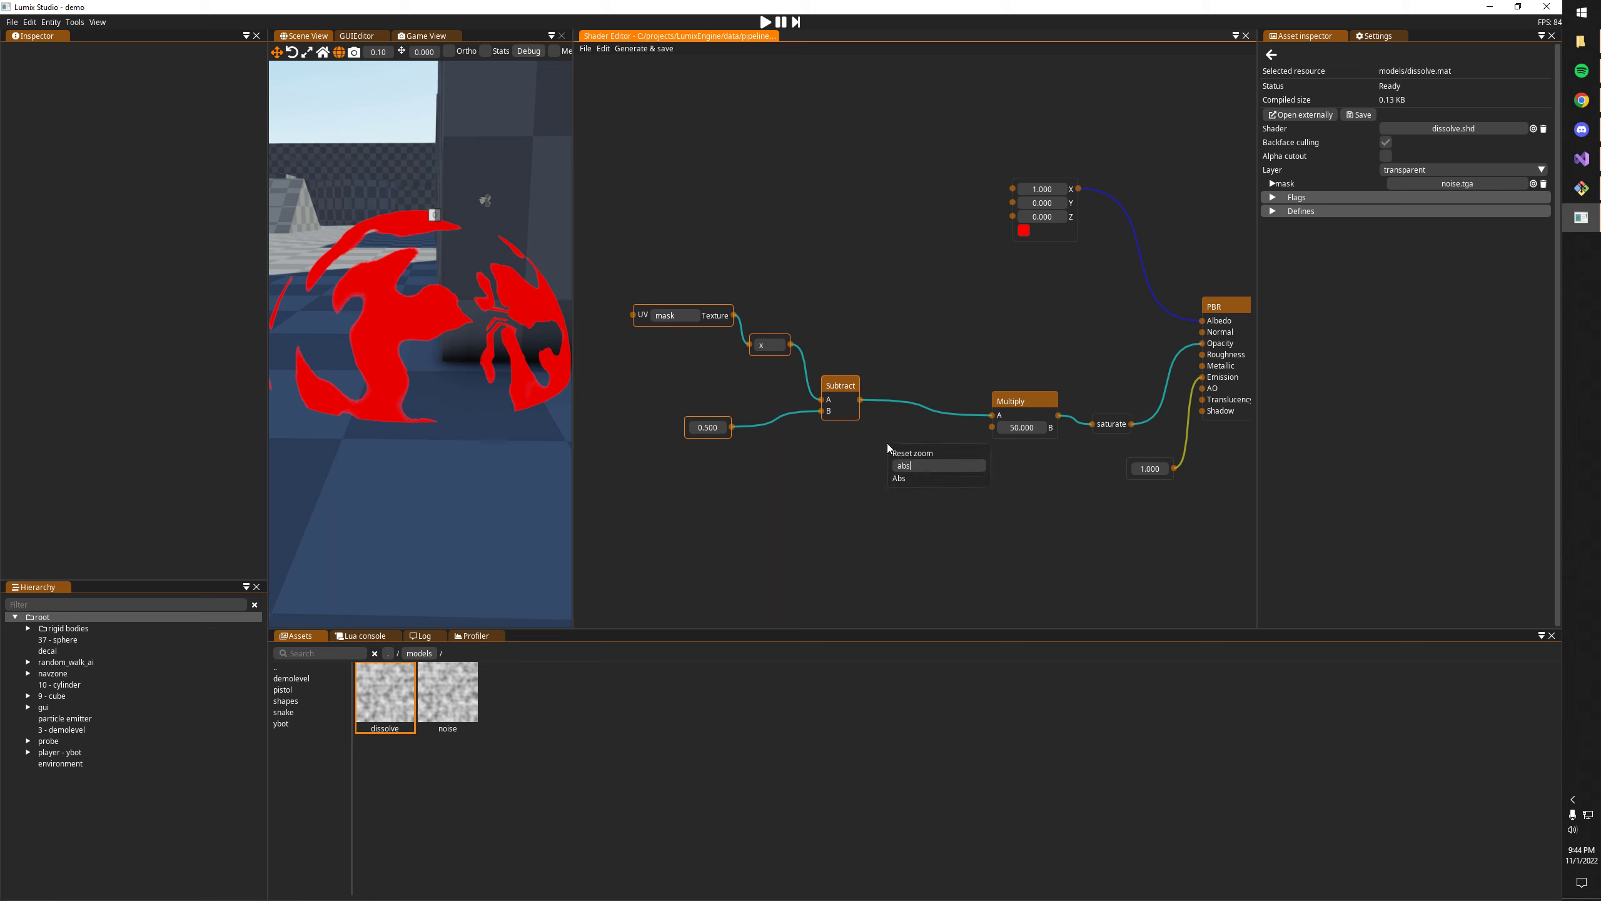
key("Return")
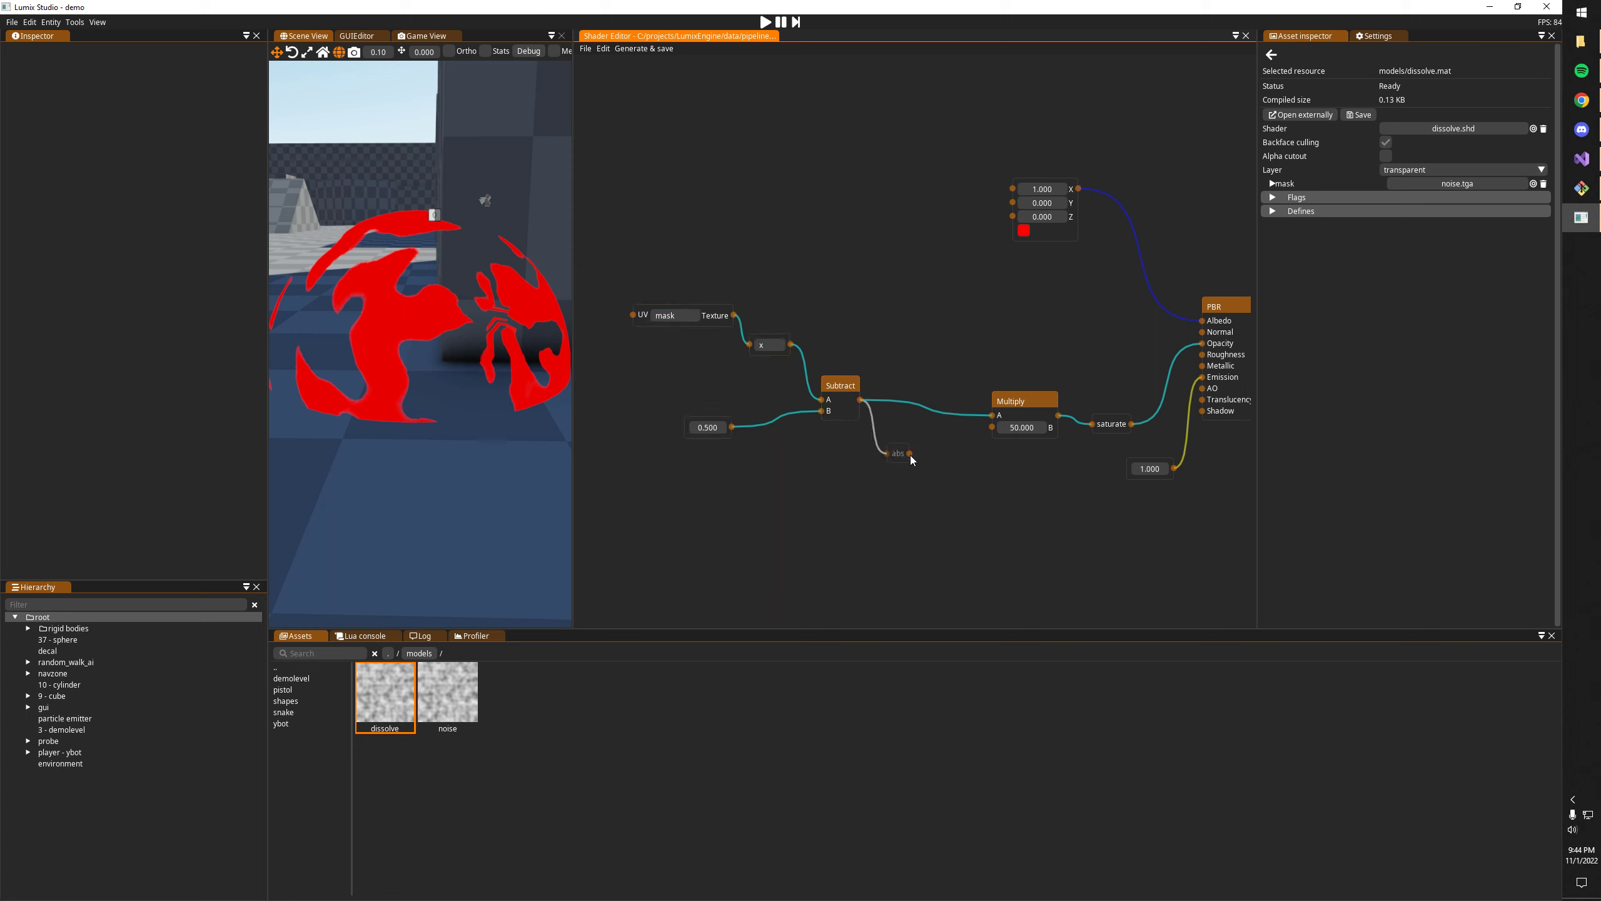
- Extend the Abs branch with a Multiply node with a factor of 20, followed by a Saturate node
right_click(918, 483)
type("multi")
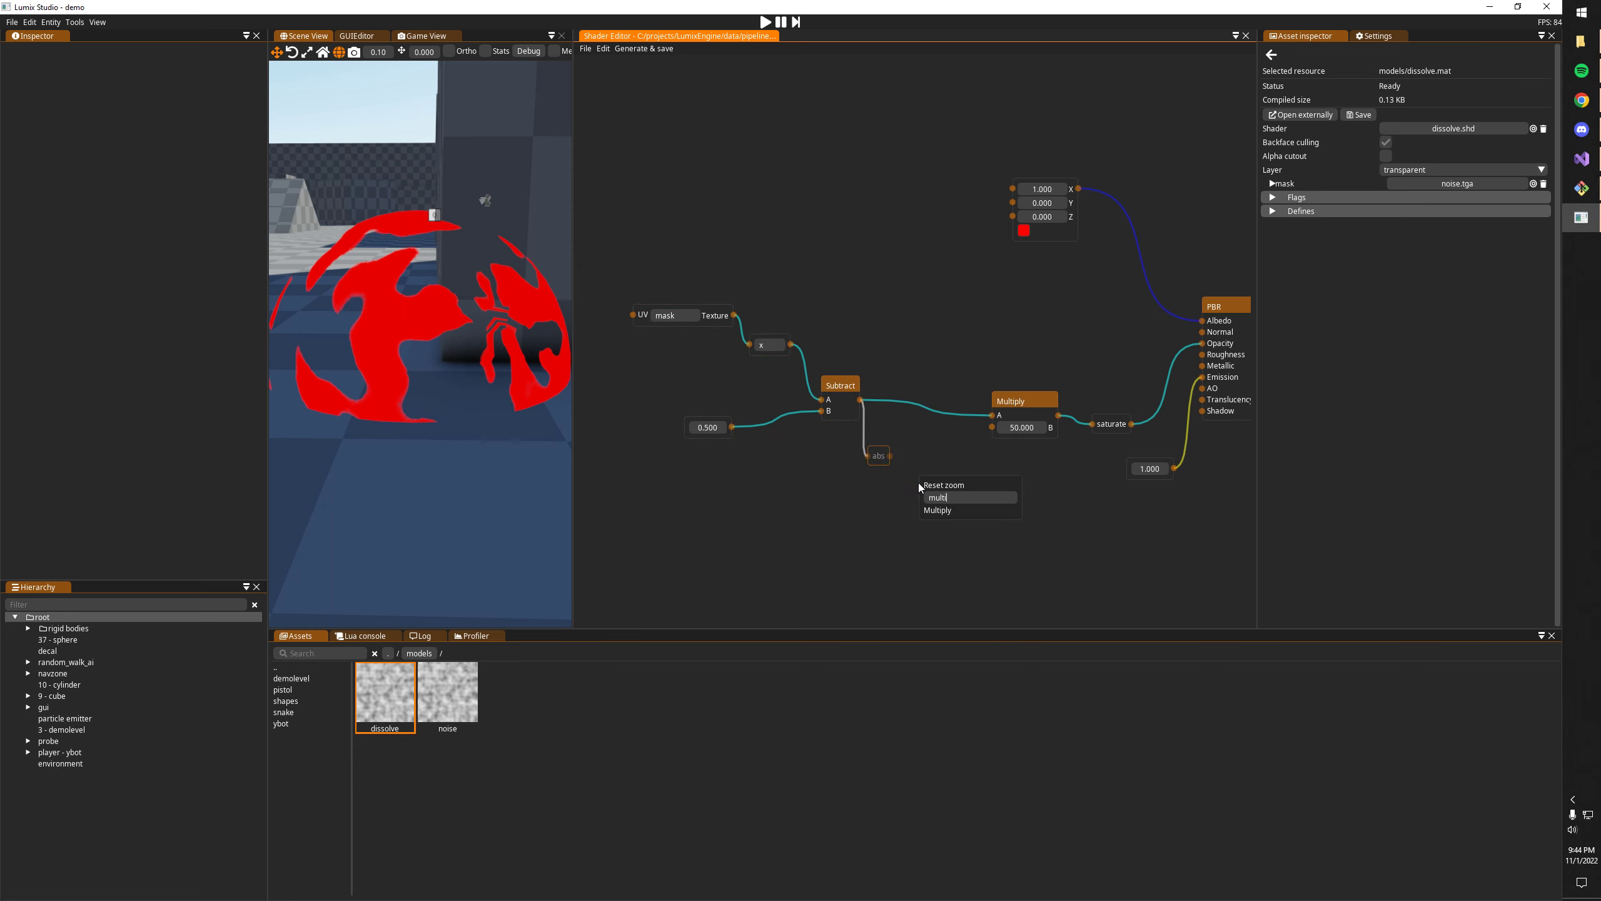
left_click(939, 511)
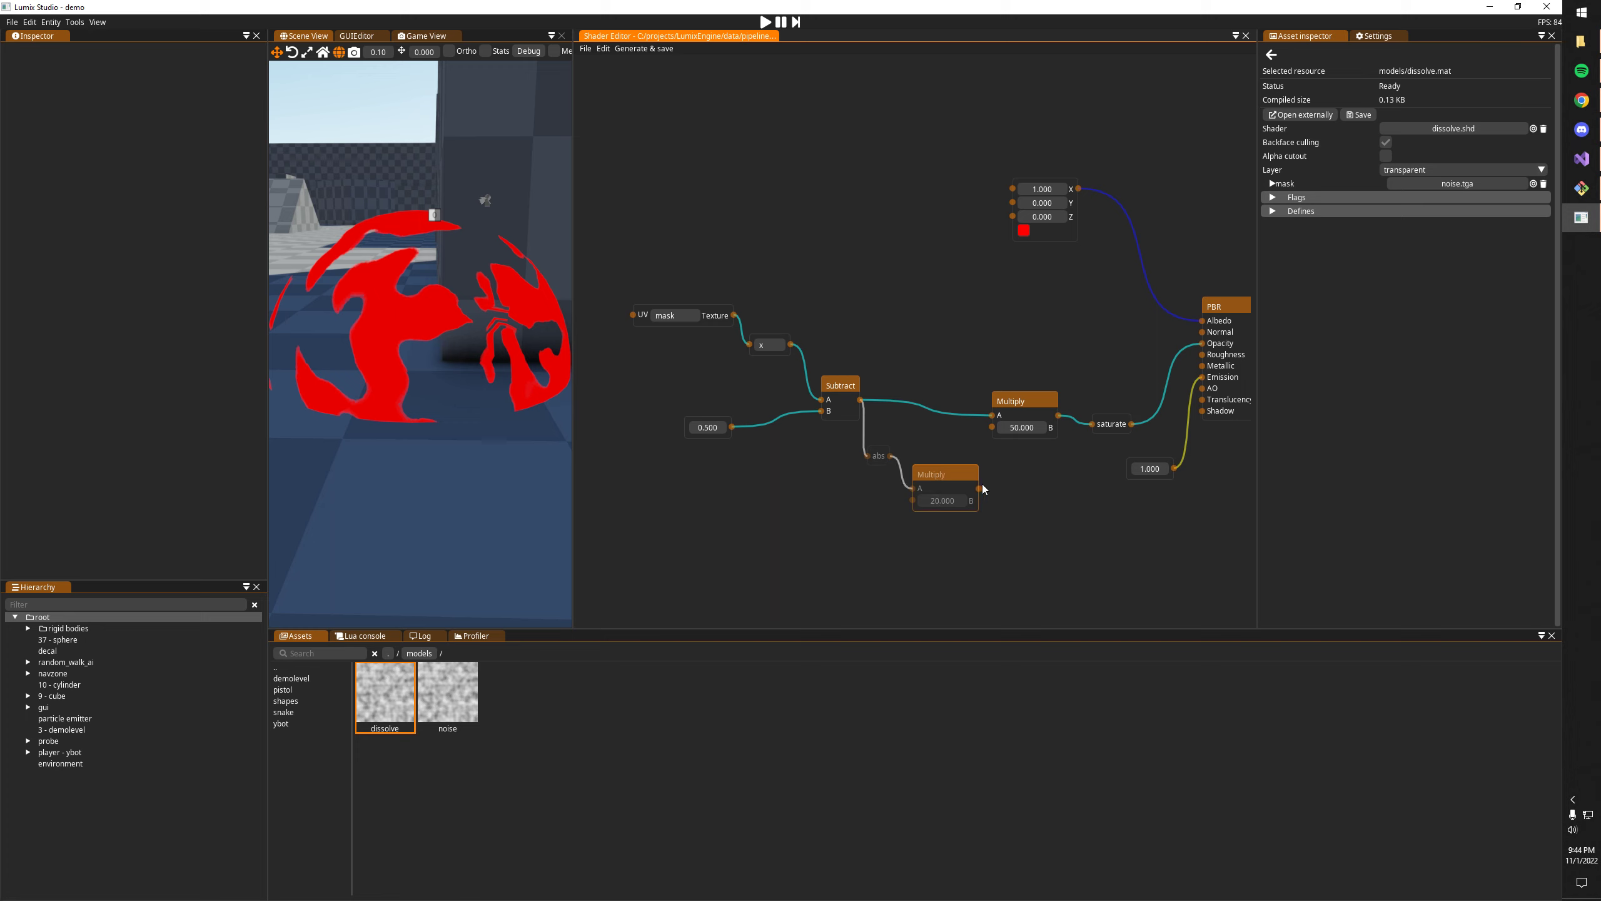
right_click(1002, 479)
type("sat")
left_click(1021, 511)
- Add a One Minus node after the new Saturate, connect it to the PBR node's Emission, and generate and save the shader
right_click(1067, 526)
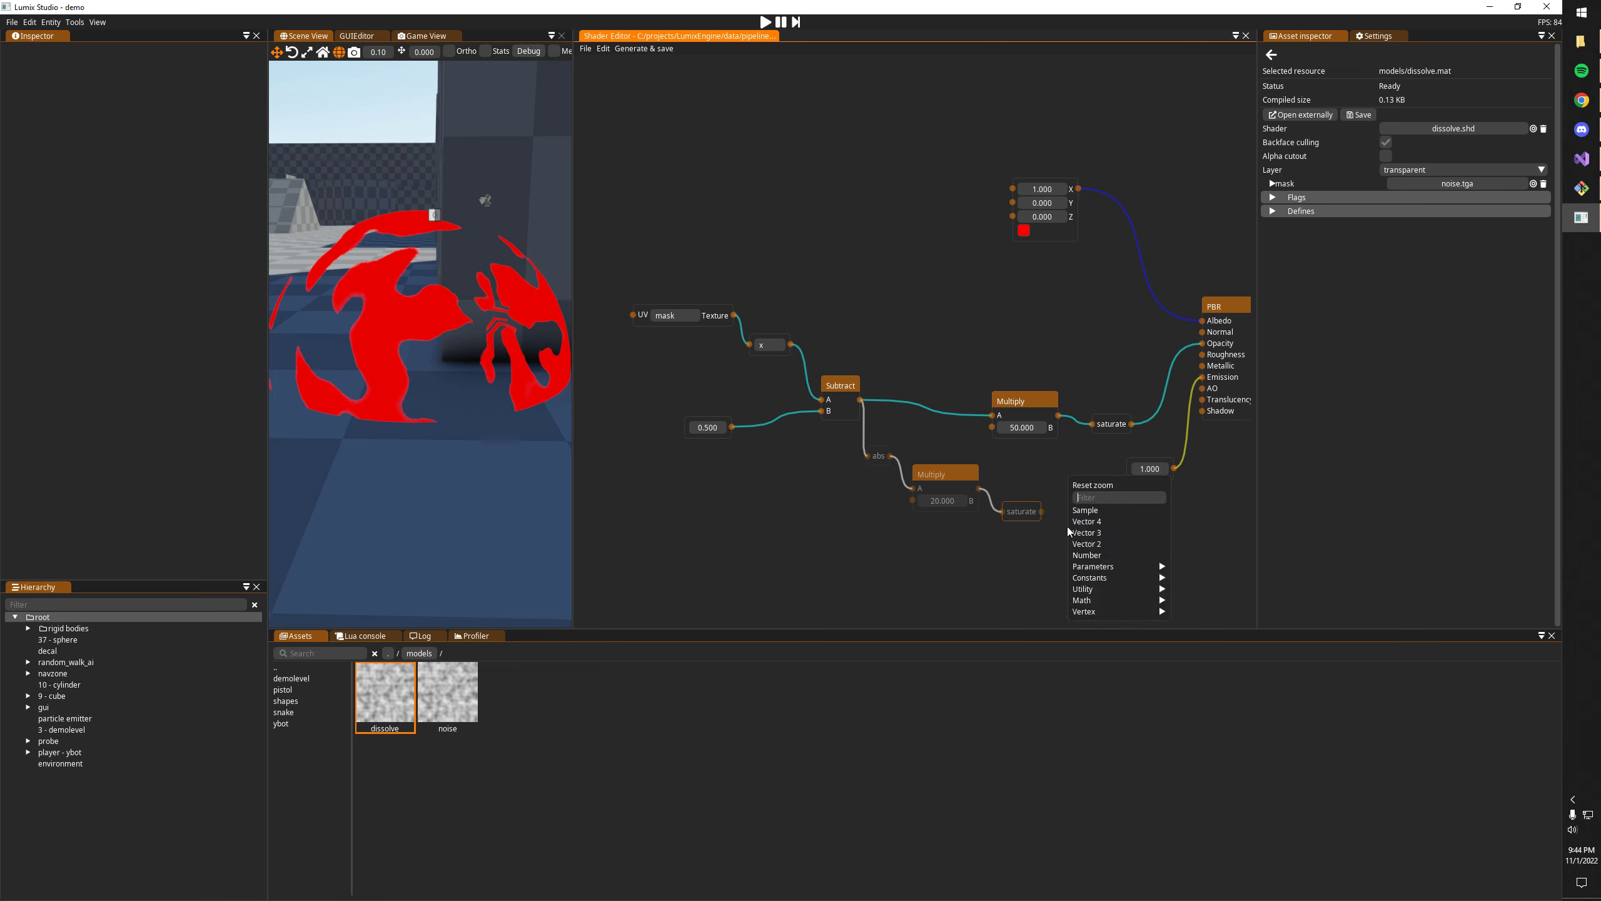
type("onem")
key("BackSpace")
left_click(1093, 509)
left_click_drag(1092, 536, 1202, 376)
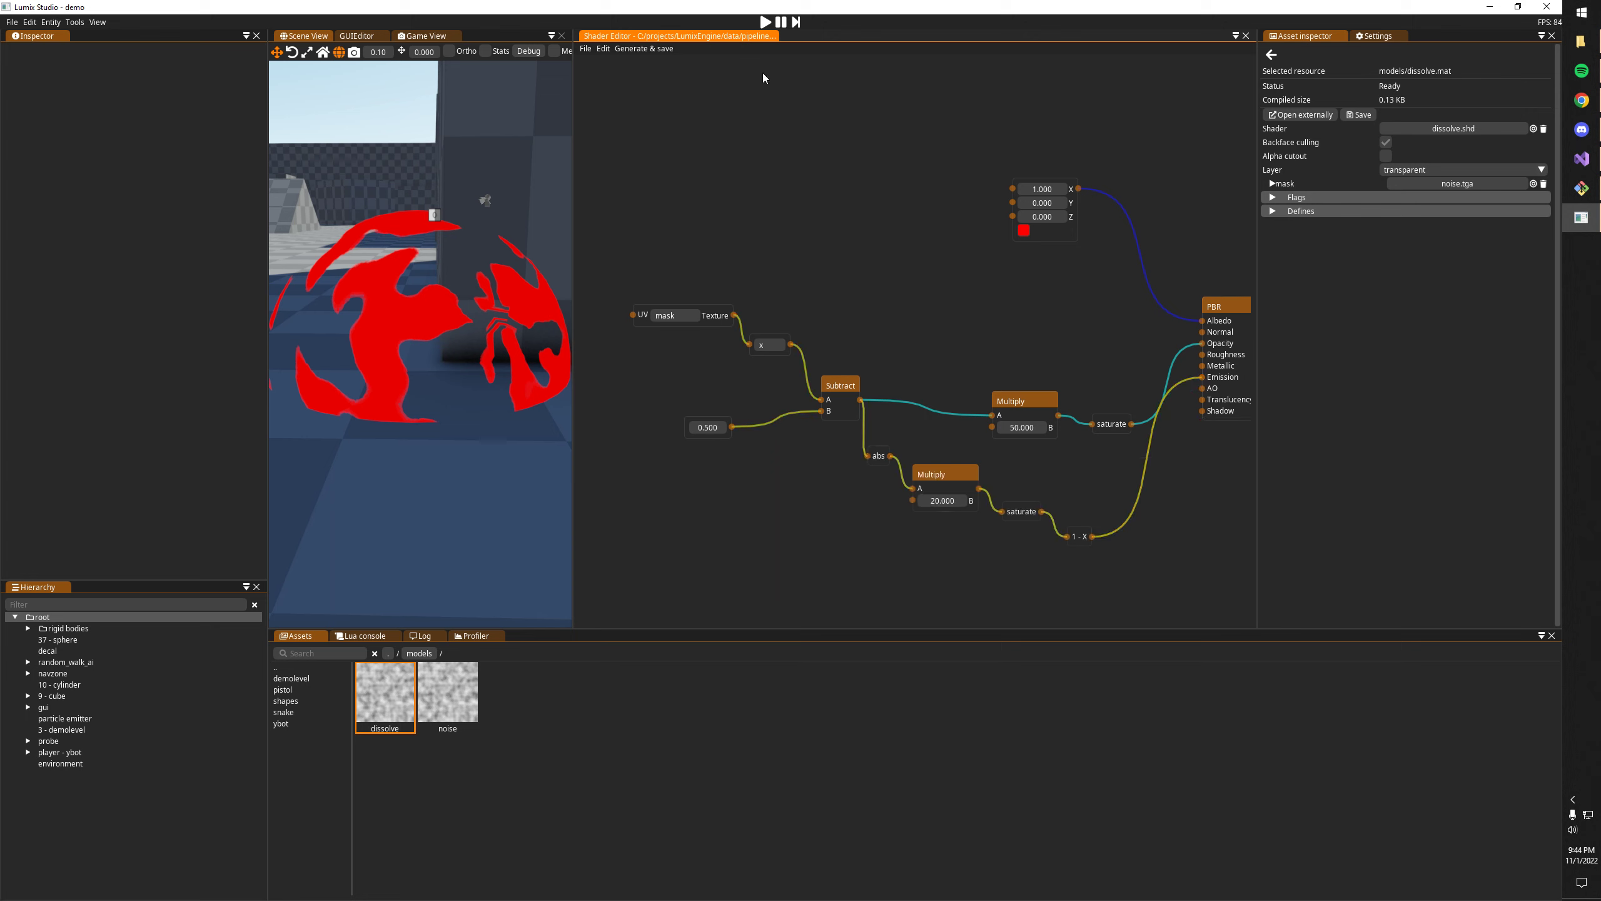
left_click(658, 49)
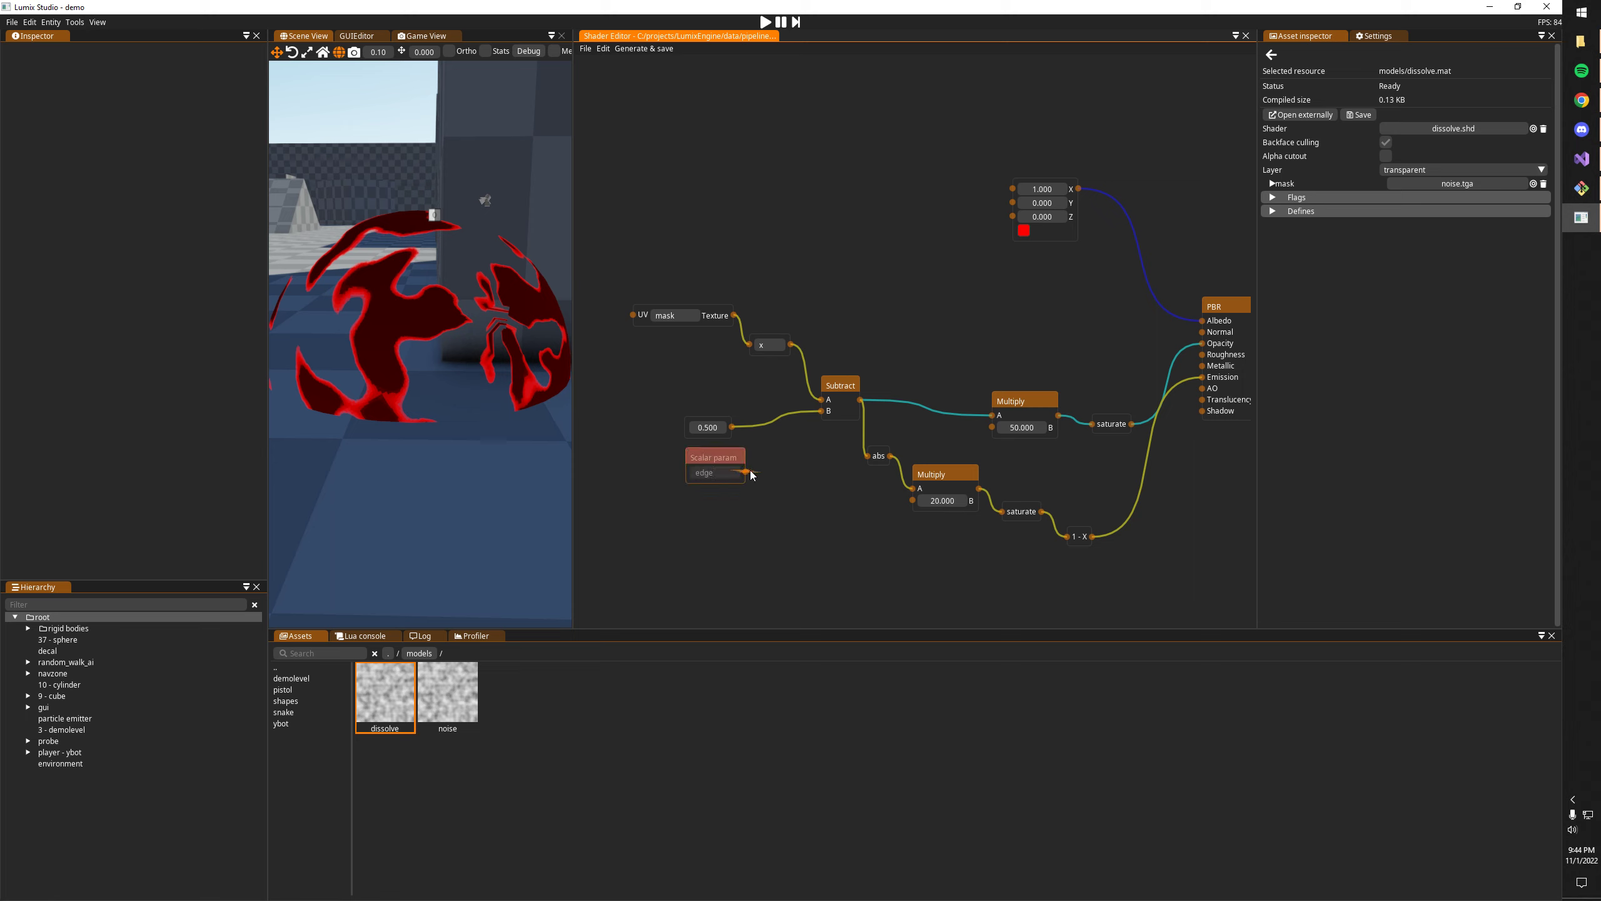
- Replace the 0.5 constant on Subtract's B input with the edge scalar parameter in the saved shader, and set the material's edge to 0.54
left_click_drag(750, 474, 820, 410)
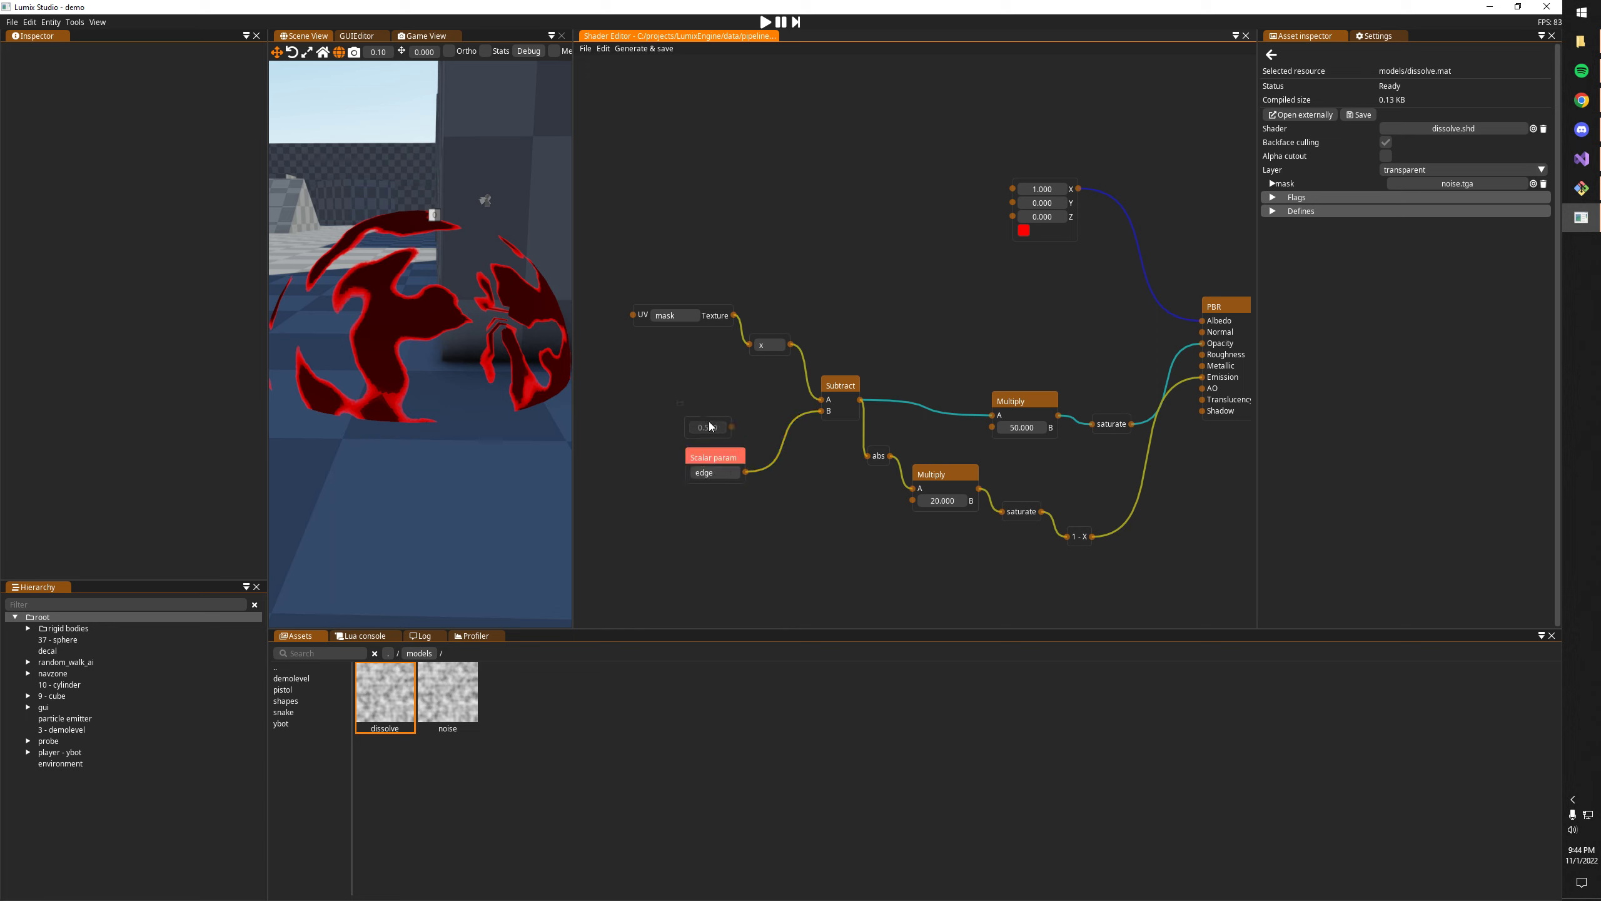
key("Delete")
left_click(636, 53)
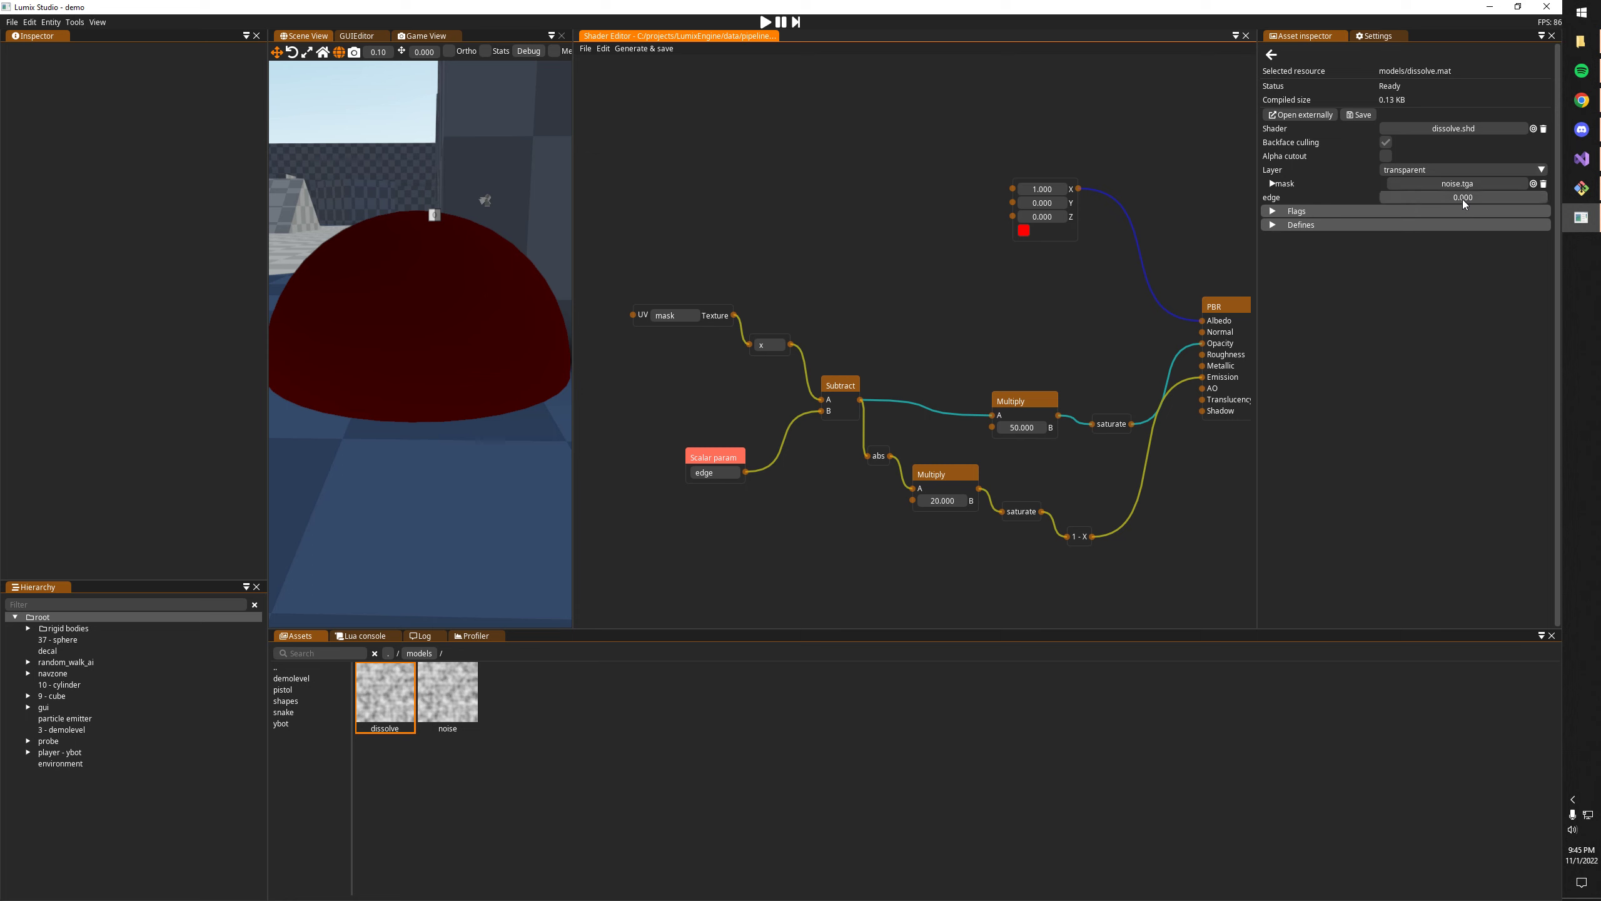
left_click(1462, 199)
left_click_drag(1478, 200, 1497, 201)
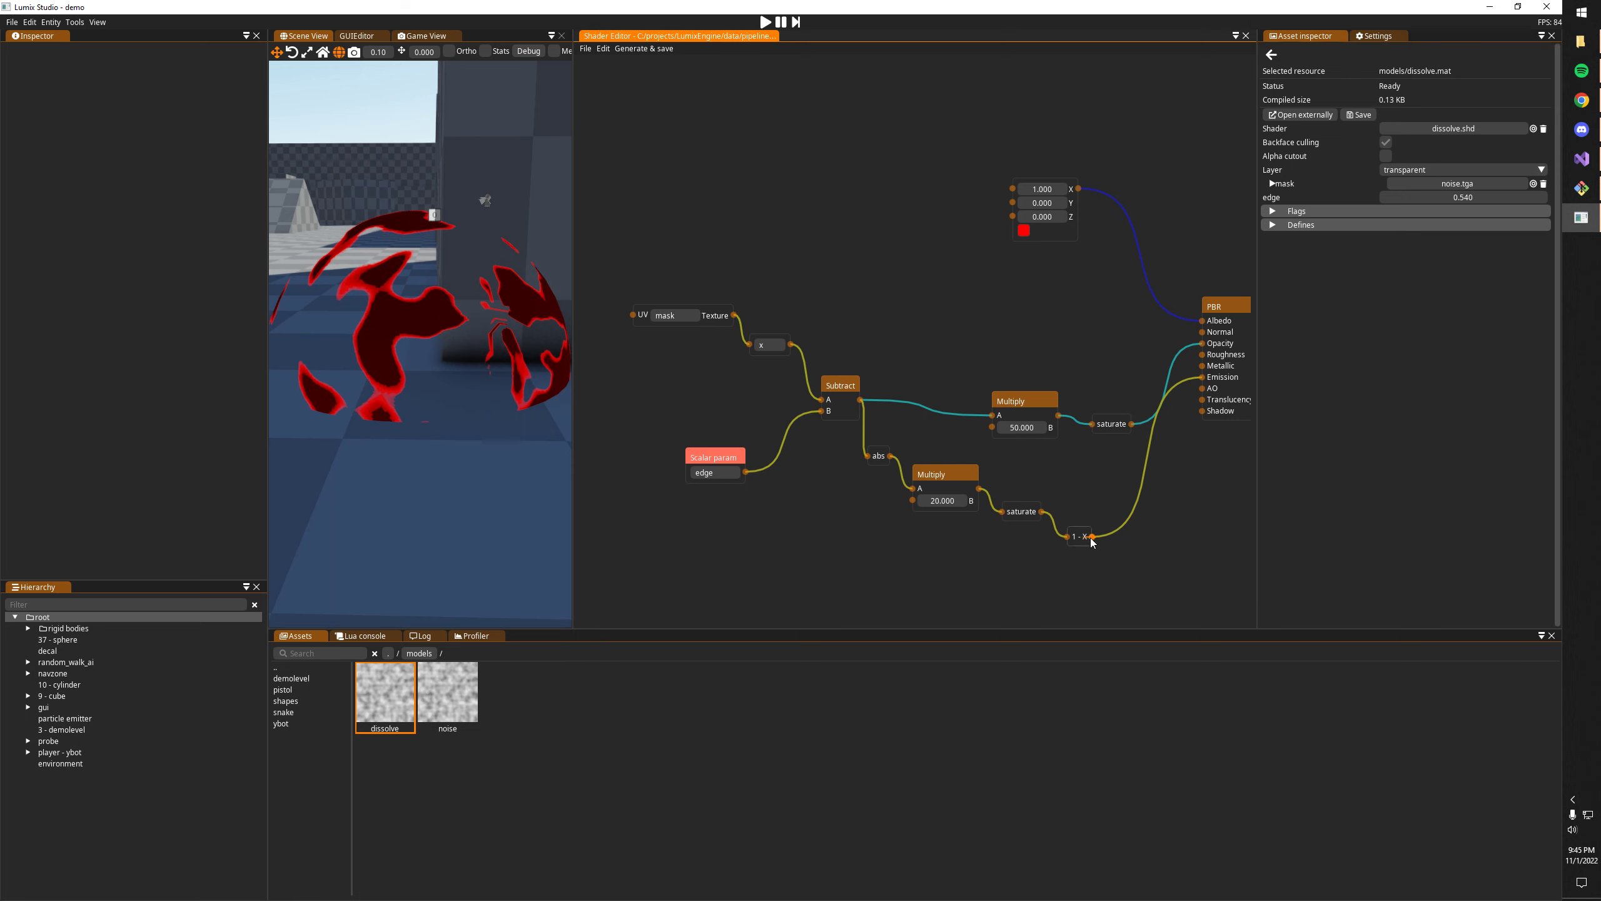
- Insert a Multiply node with a factor of 16 between One Minus and Emission, and generate and save the shader
right_click(1129, 568)
type("mu")
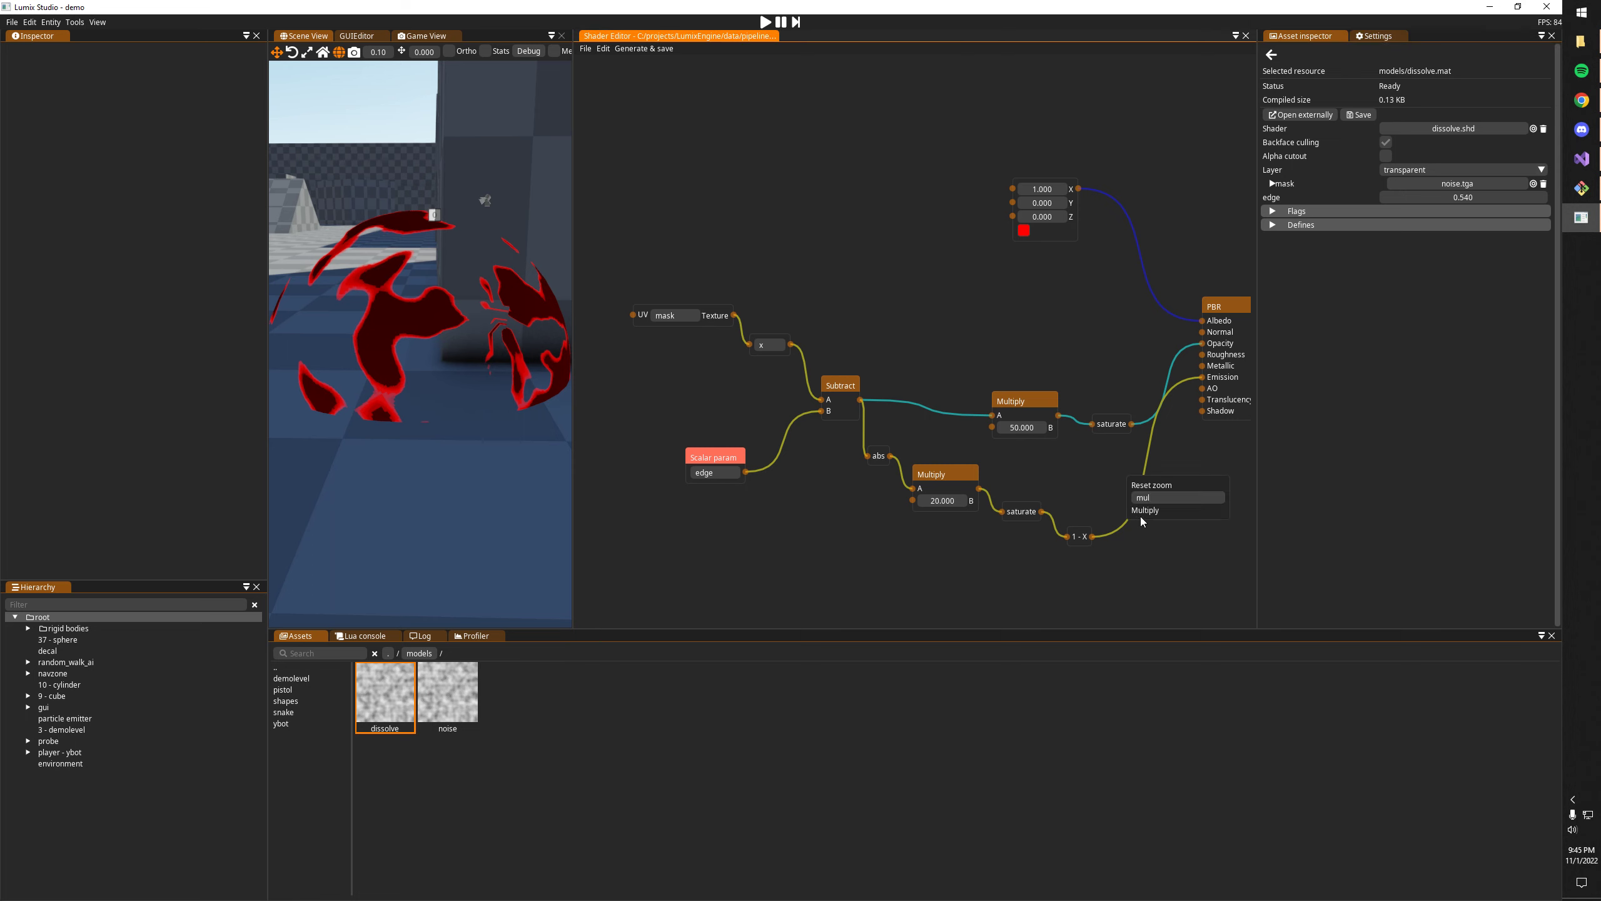
type("l")
left_click(1144, 511)
left_click_drag(1188, 472, 1202, 377)
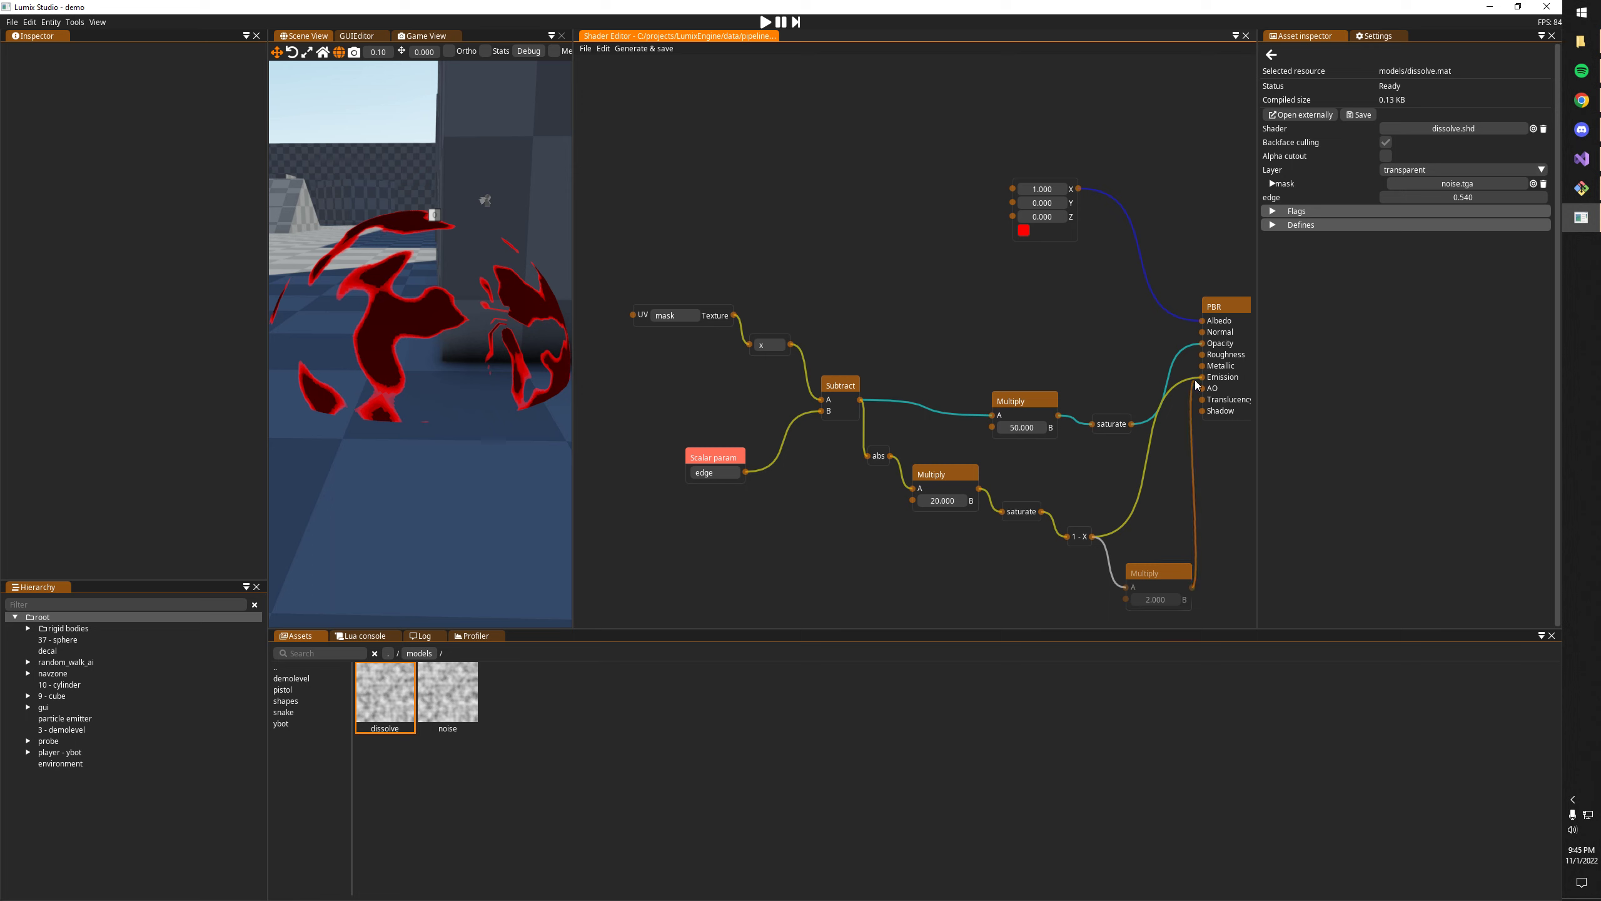
left_click_drag(1143, 604, 1129, 520)
double_click(1132, 520)
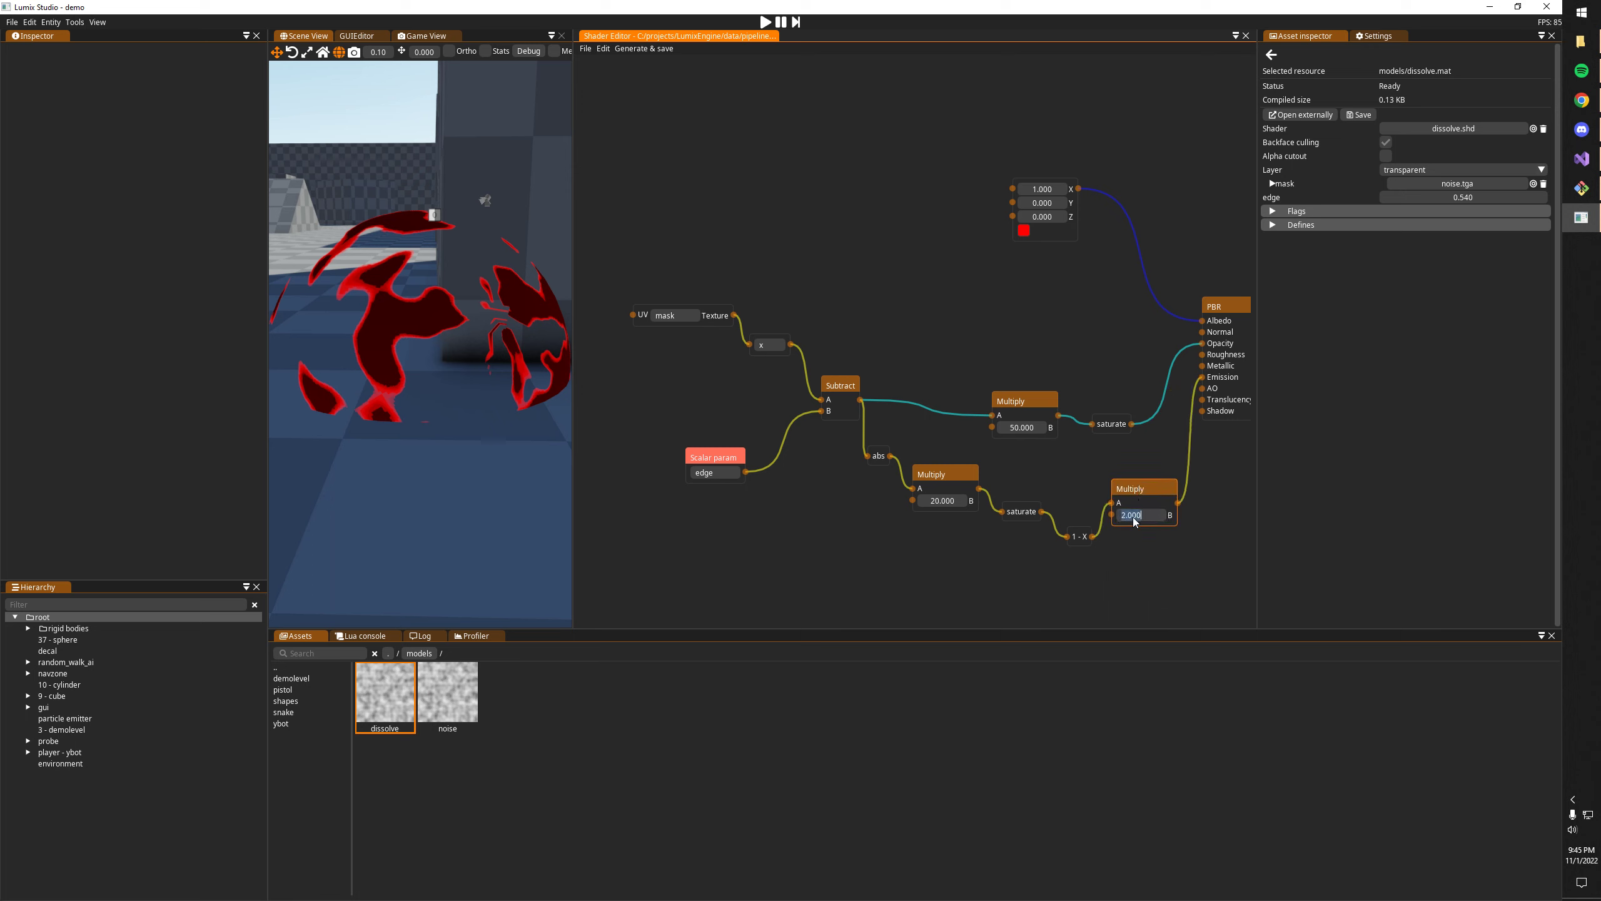
key("Return")
left_click(643, 49)
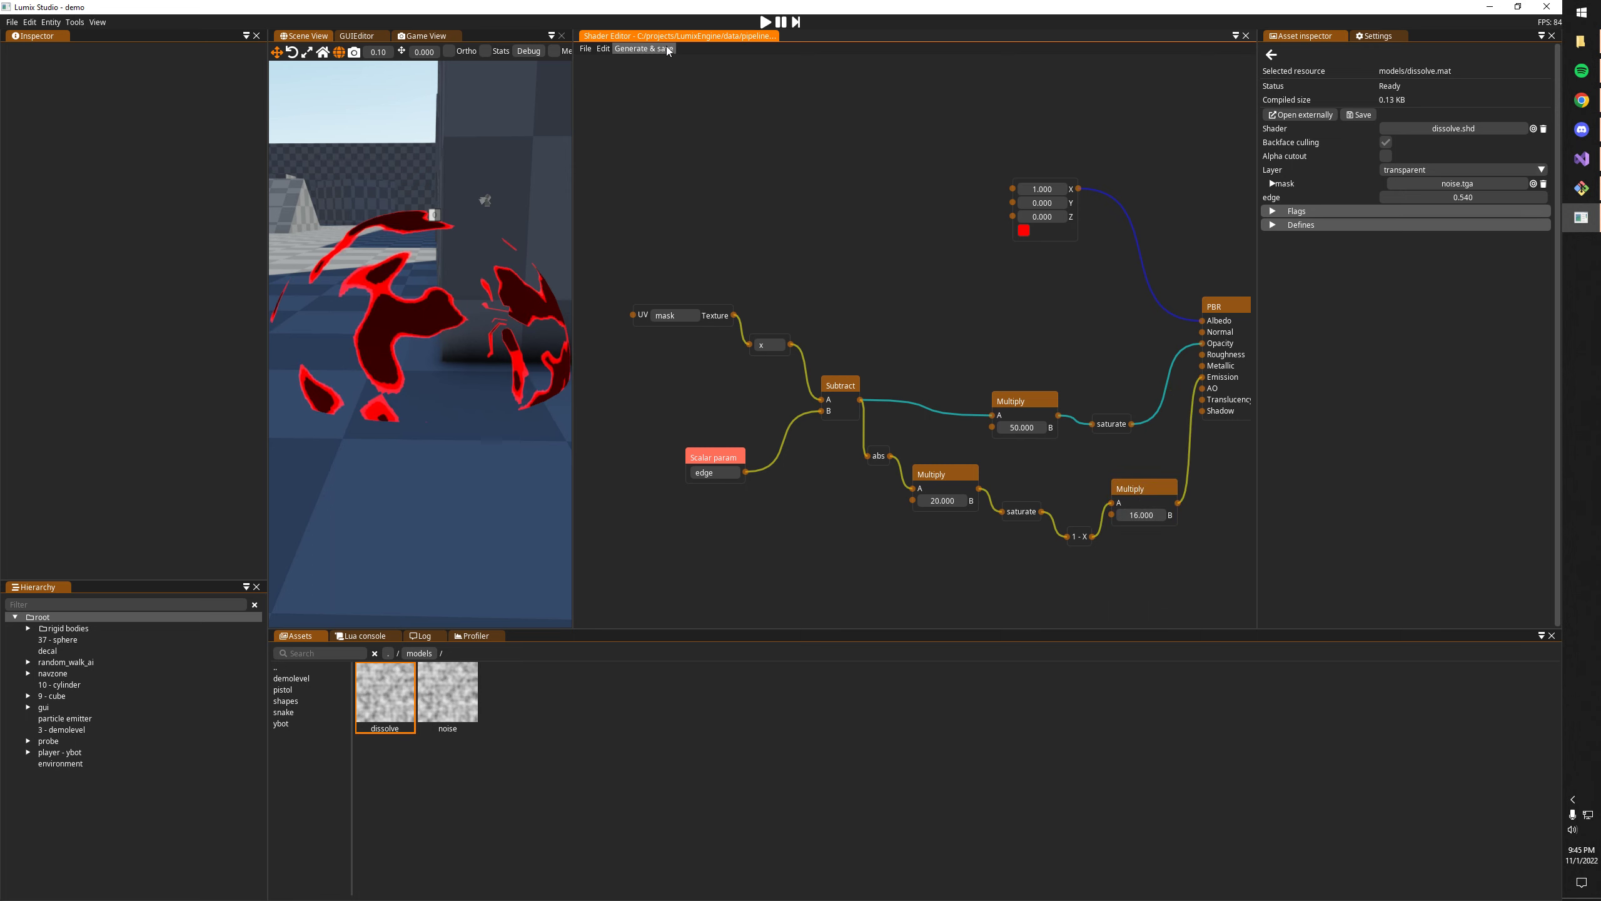
- Select the sphere in the scene and add a Lua Script file component to it
key("a")
right_click_drag(376, 290, 454, 294)
left_click(377, 292)
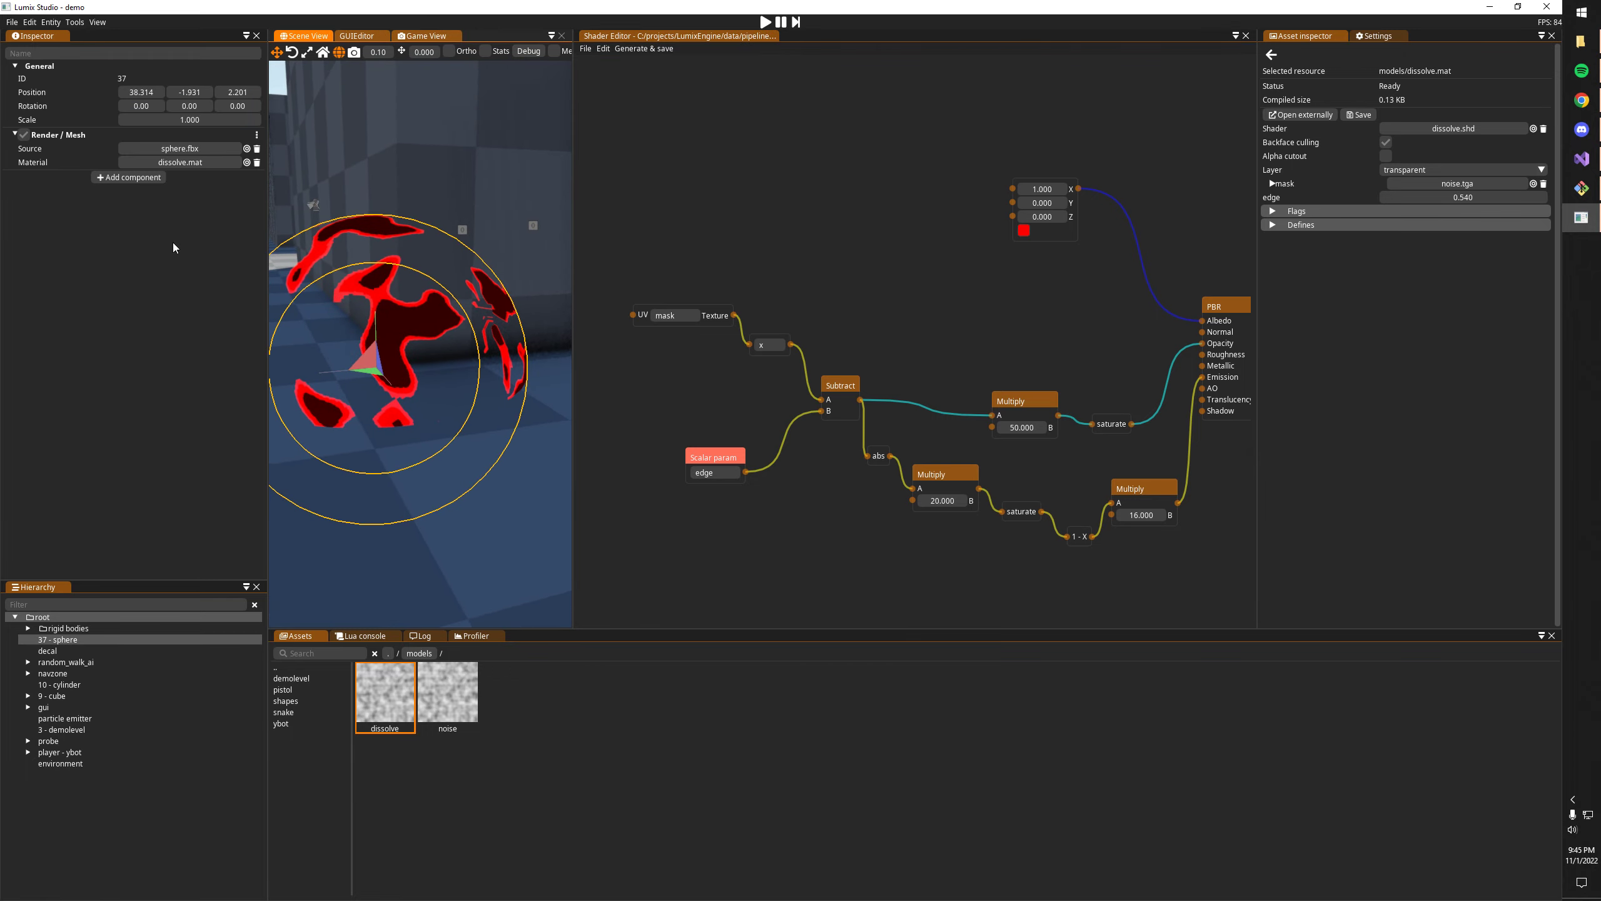
left_click(142, 178)
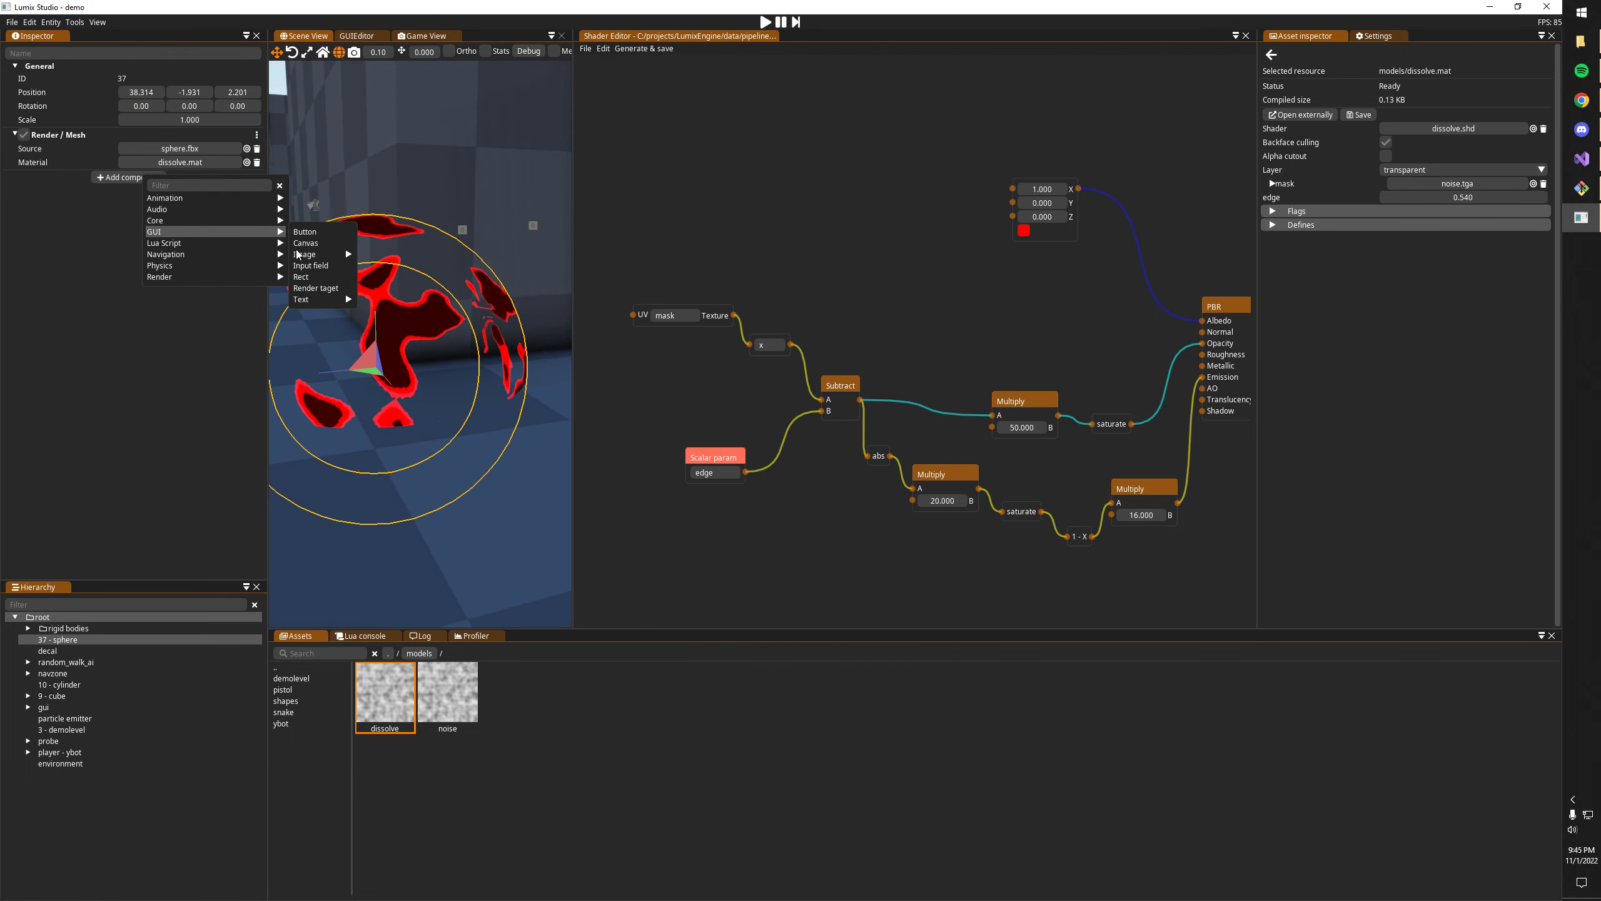
mouse_move(245, 246)
mouse_move(312, 243)
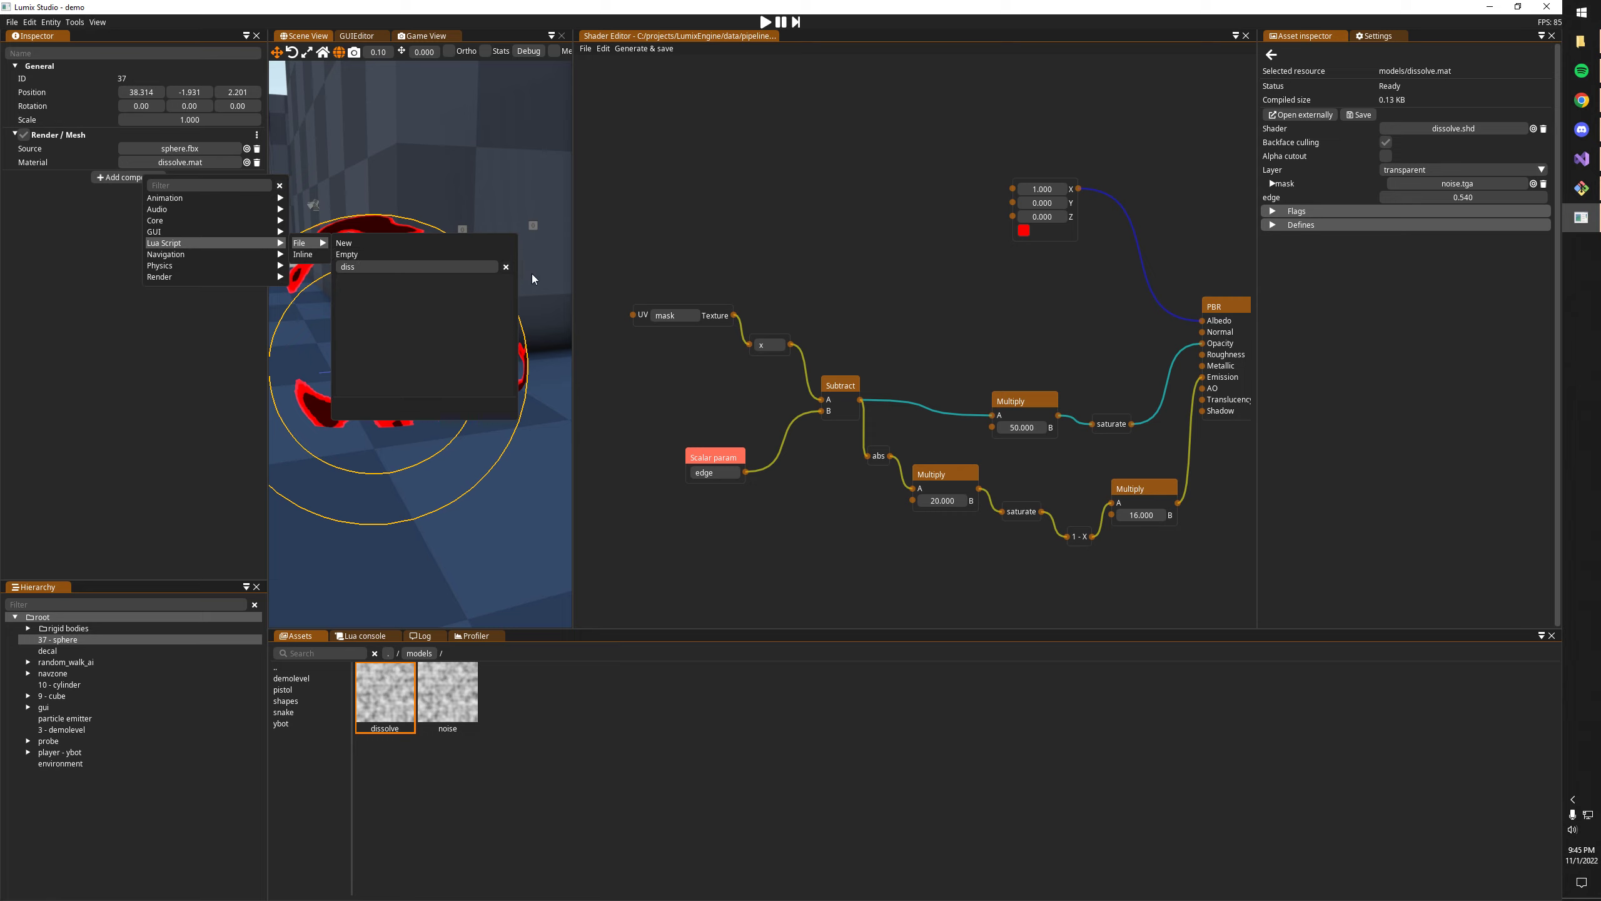
left_click(507, 266)
left_click(361, 325)
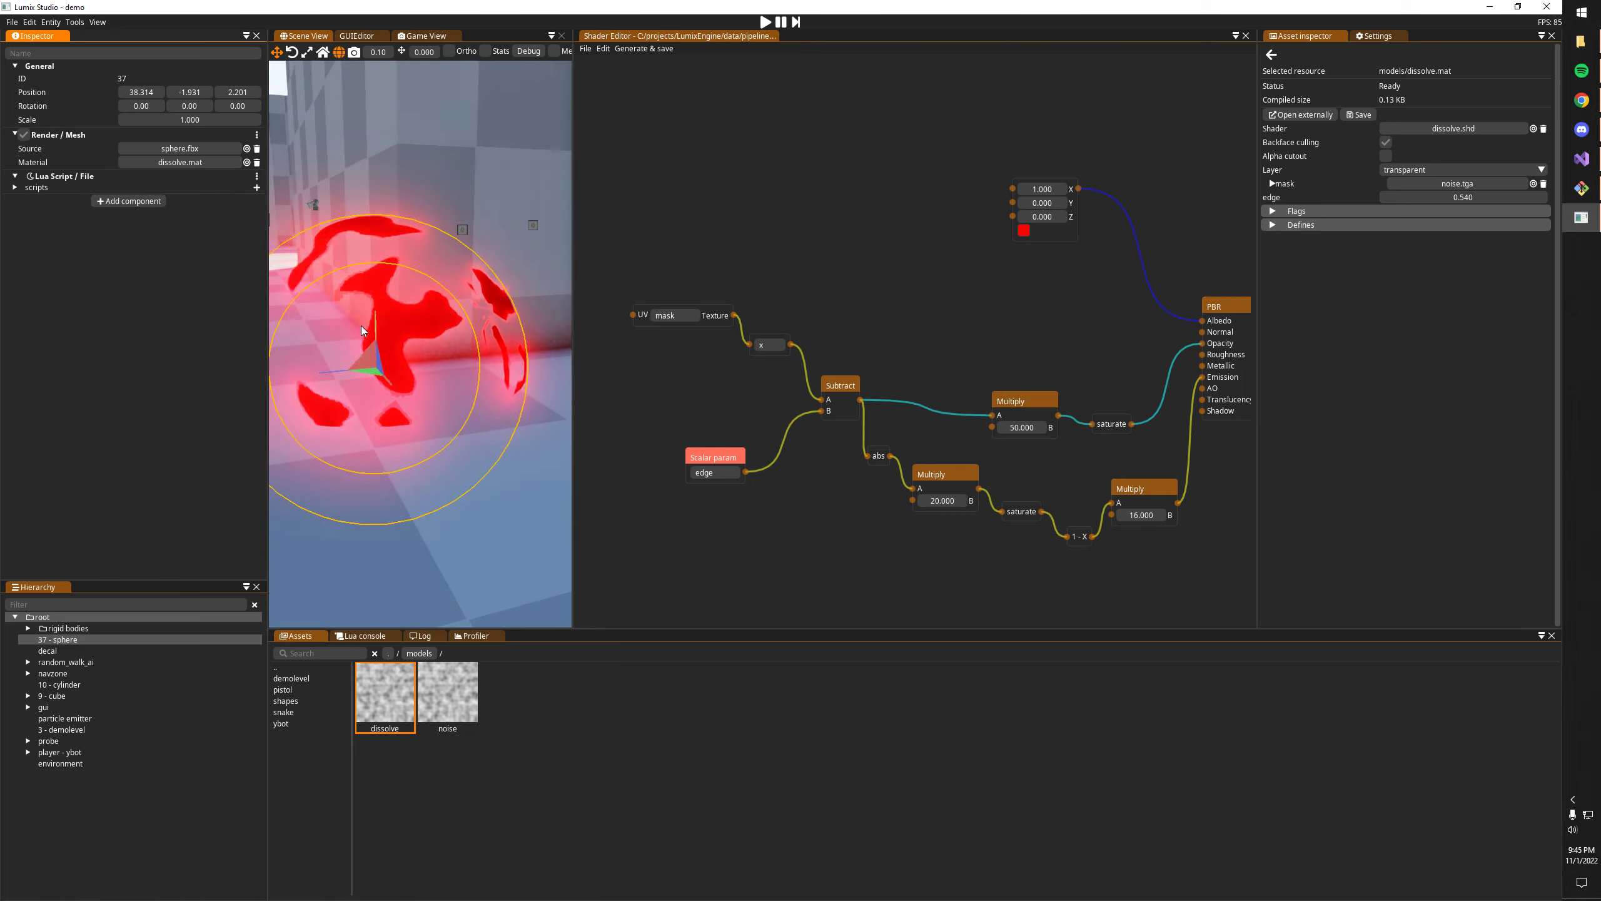
- Set the emission Multiply factor to 64, and generate and save the shader
key("a")
mouse_move(361, 328)
right_mouse_down()
mouse_move(403, 334)
mouse_move(341, 334)
mouse_move(354, 372)
mouse_move(353, 343)
right_mouse_up()
key("s")
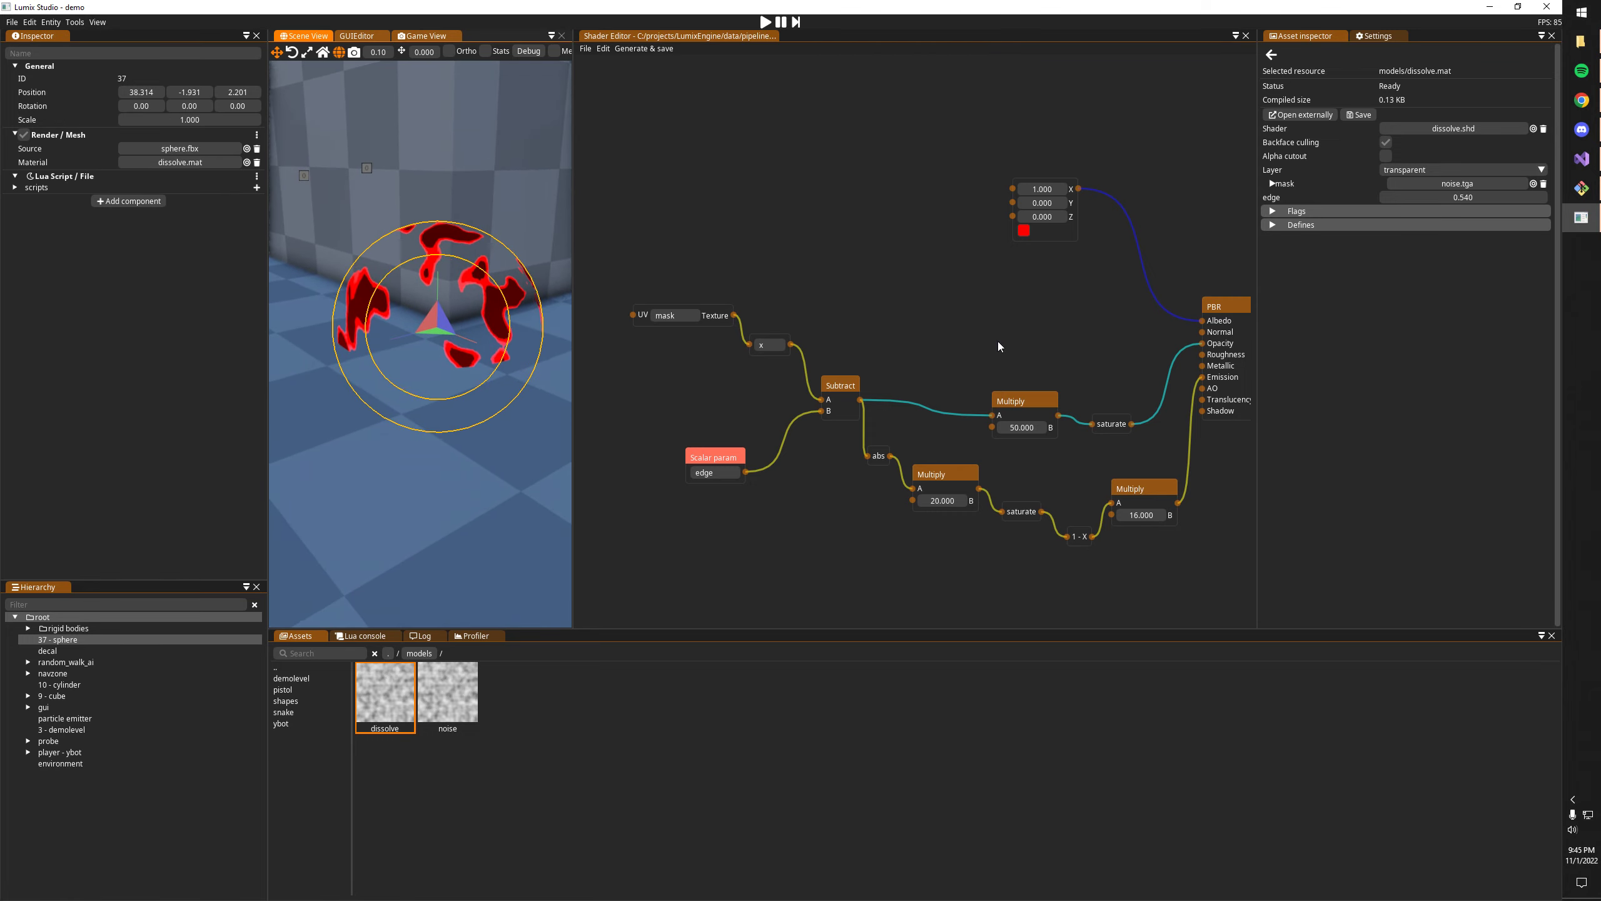
left_click(1142, 516)
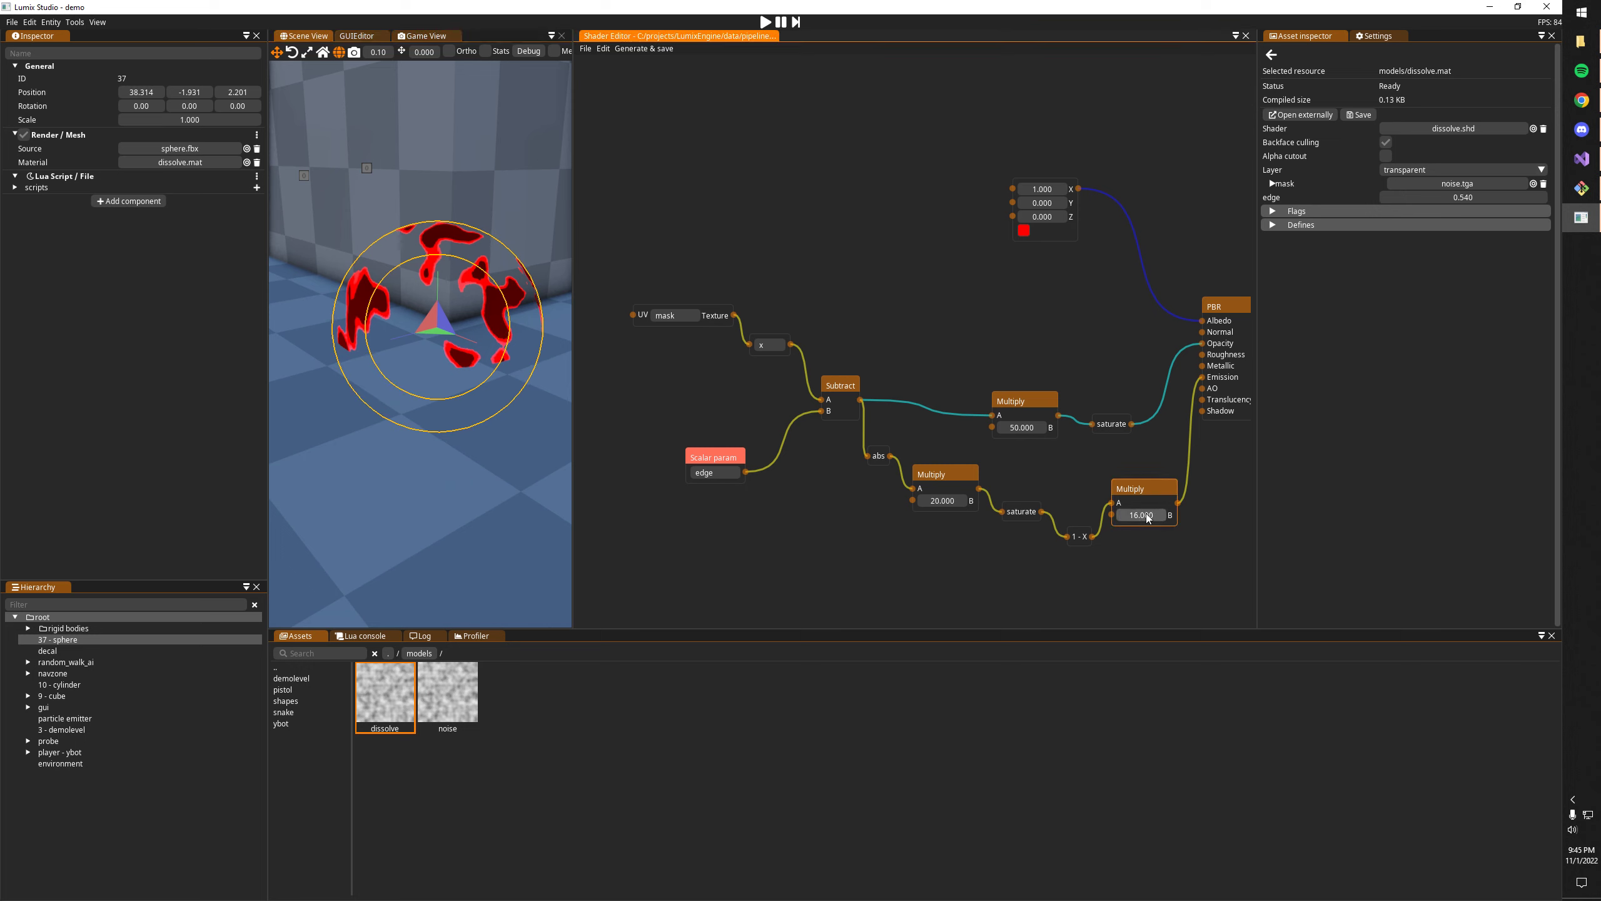
double_click(1148, 516)
type("64")
key("Return")
left_click(645, 52)
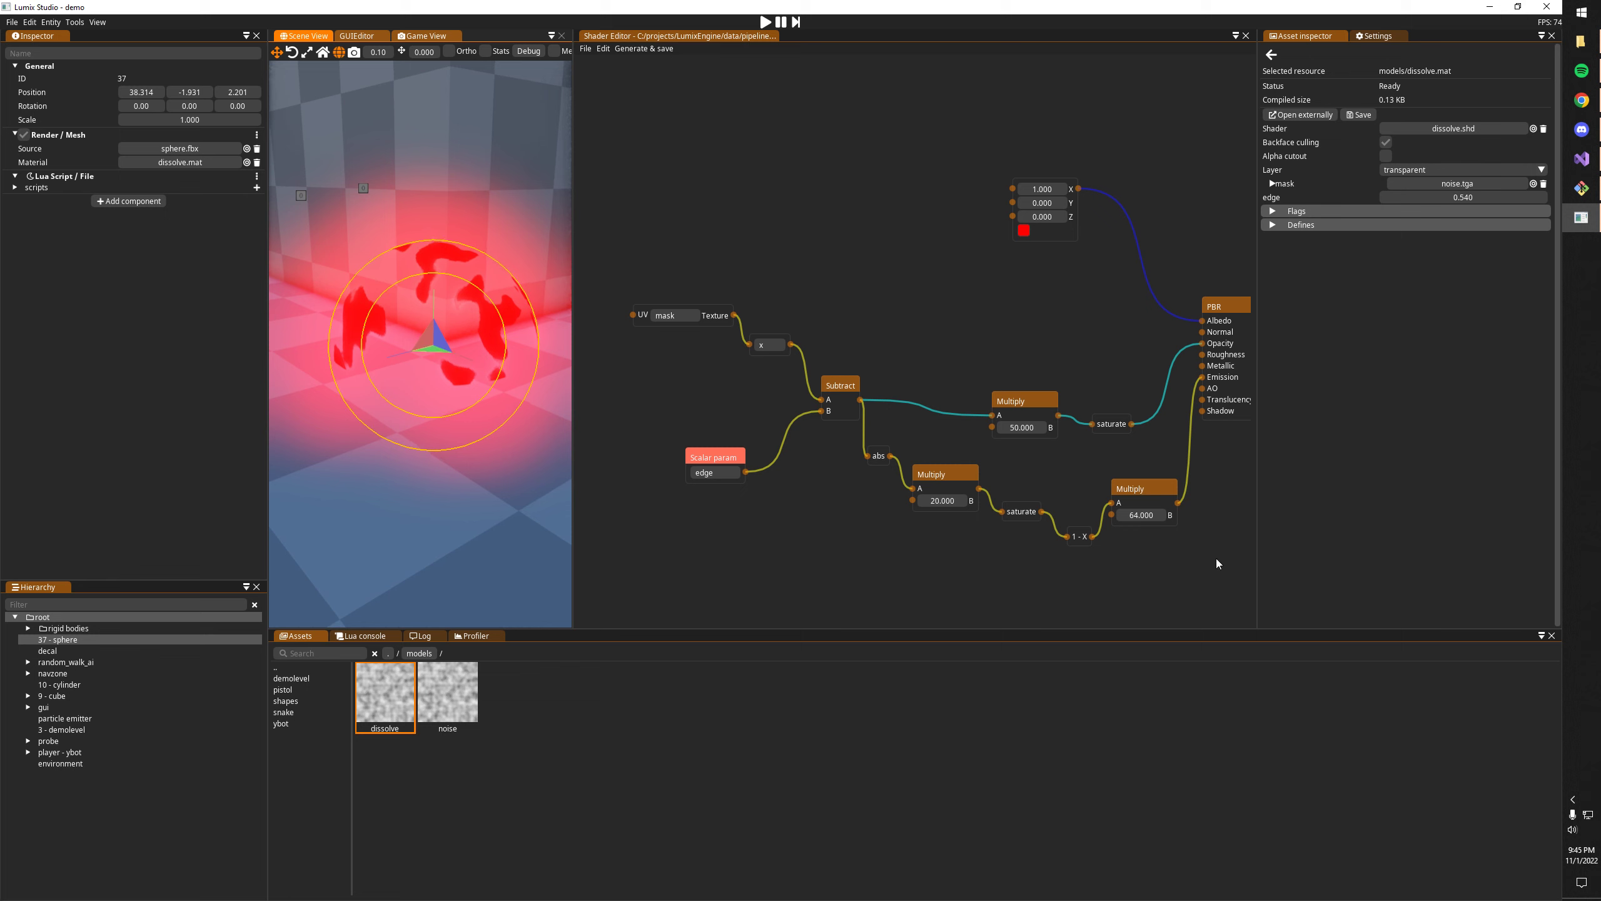
- Lower the emission Multiply factor to 32, and generate and save the shader
double_click(1146, 519)
type("32")
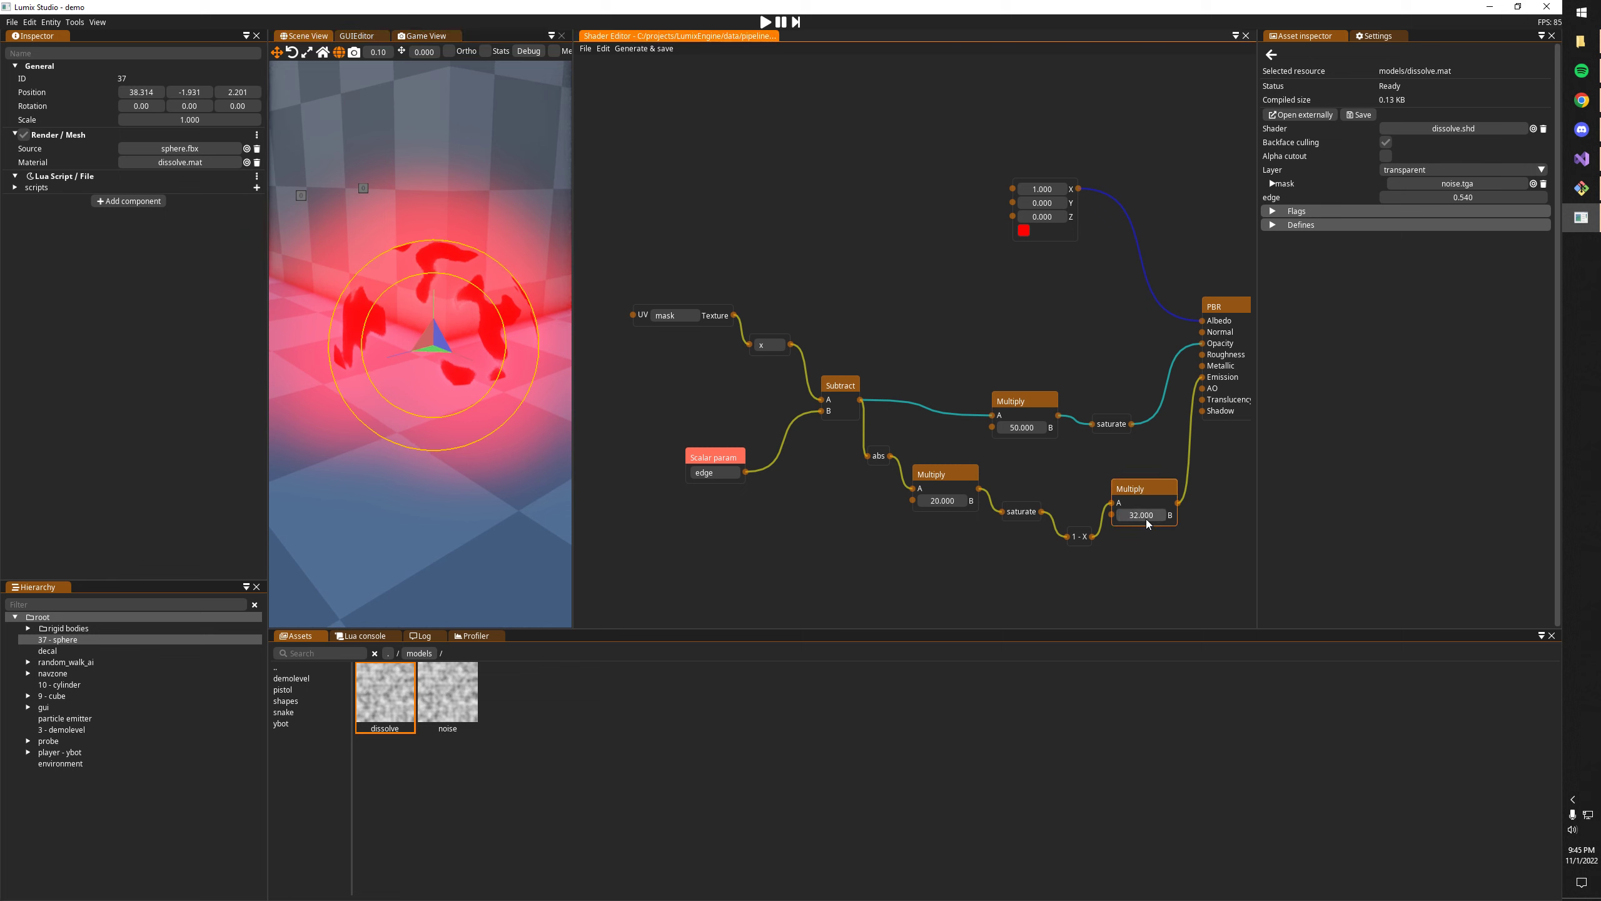
key("Return")
left_click(629, 51)
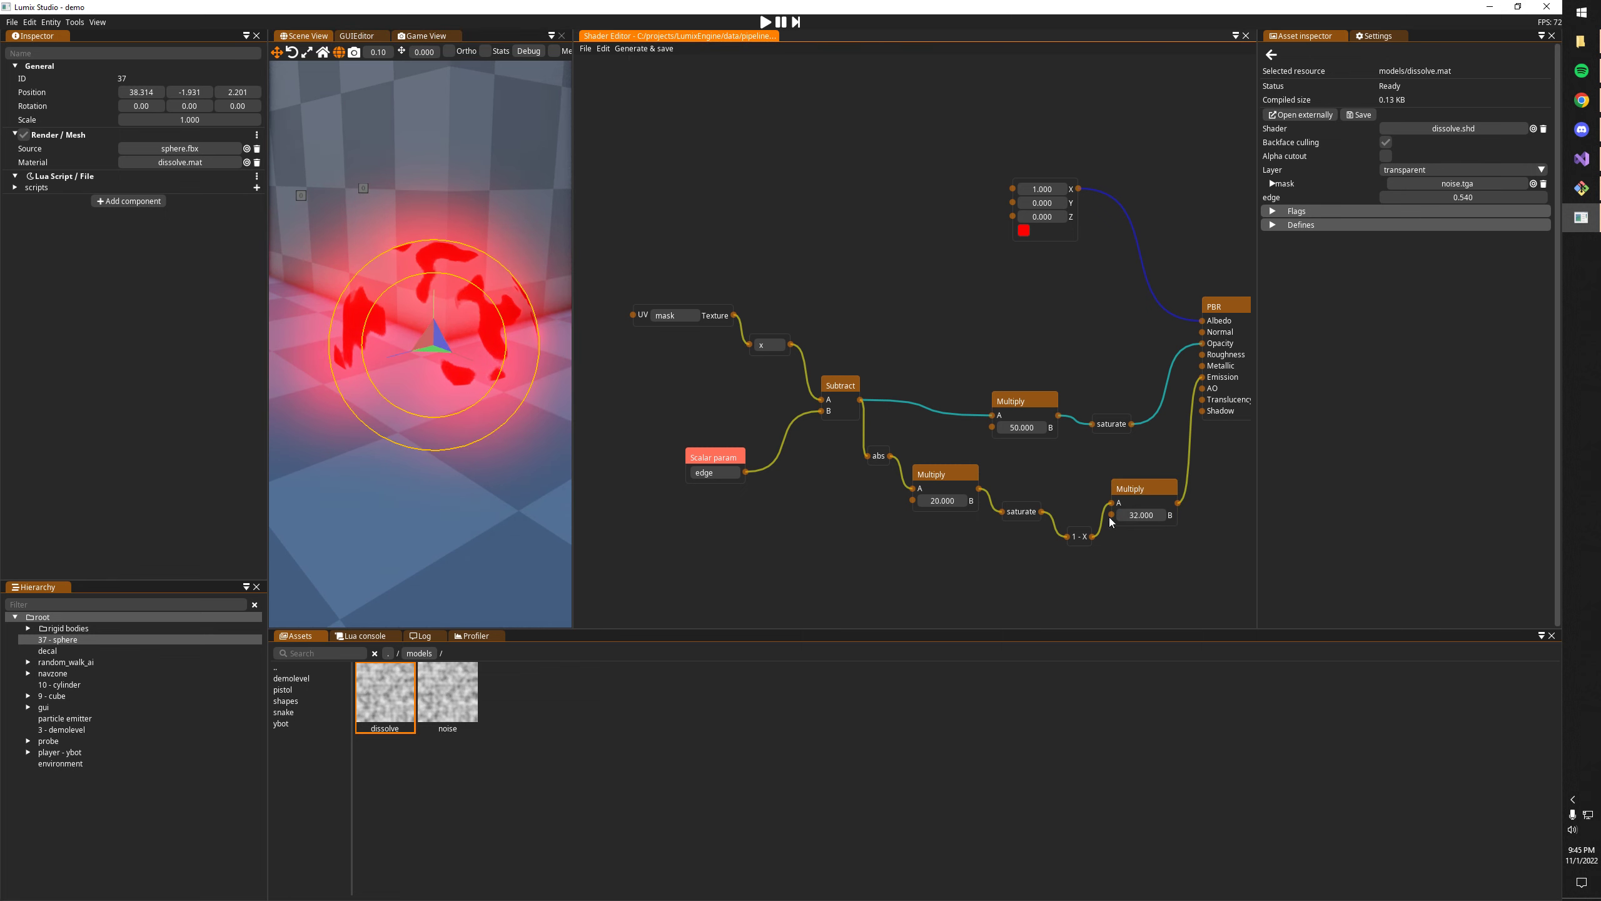
- Set the emission Multiply factor to 22, and generate and save the shader
double_click(1143, 515)
type("22")
key("Return")
left_click(652, 51)
- Preview the dissolve on the sphere by varying the material's edge value, then set edge to 0.5 and save the material
right_click_drag(511, 417, 567, 437)
key("a")
key("w")
left_click(1448, 198)
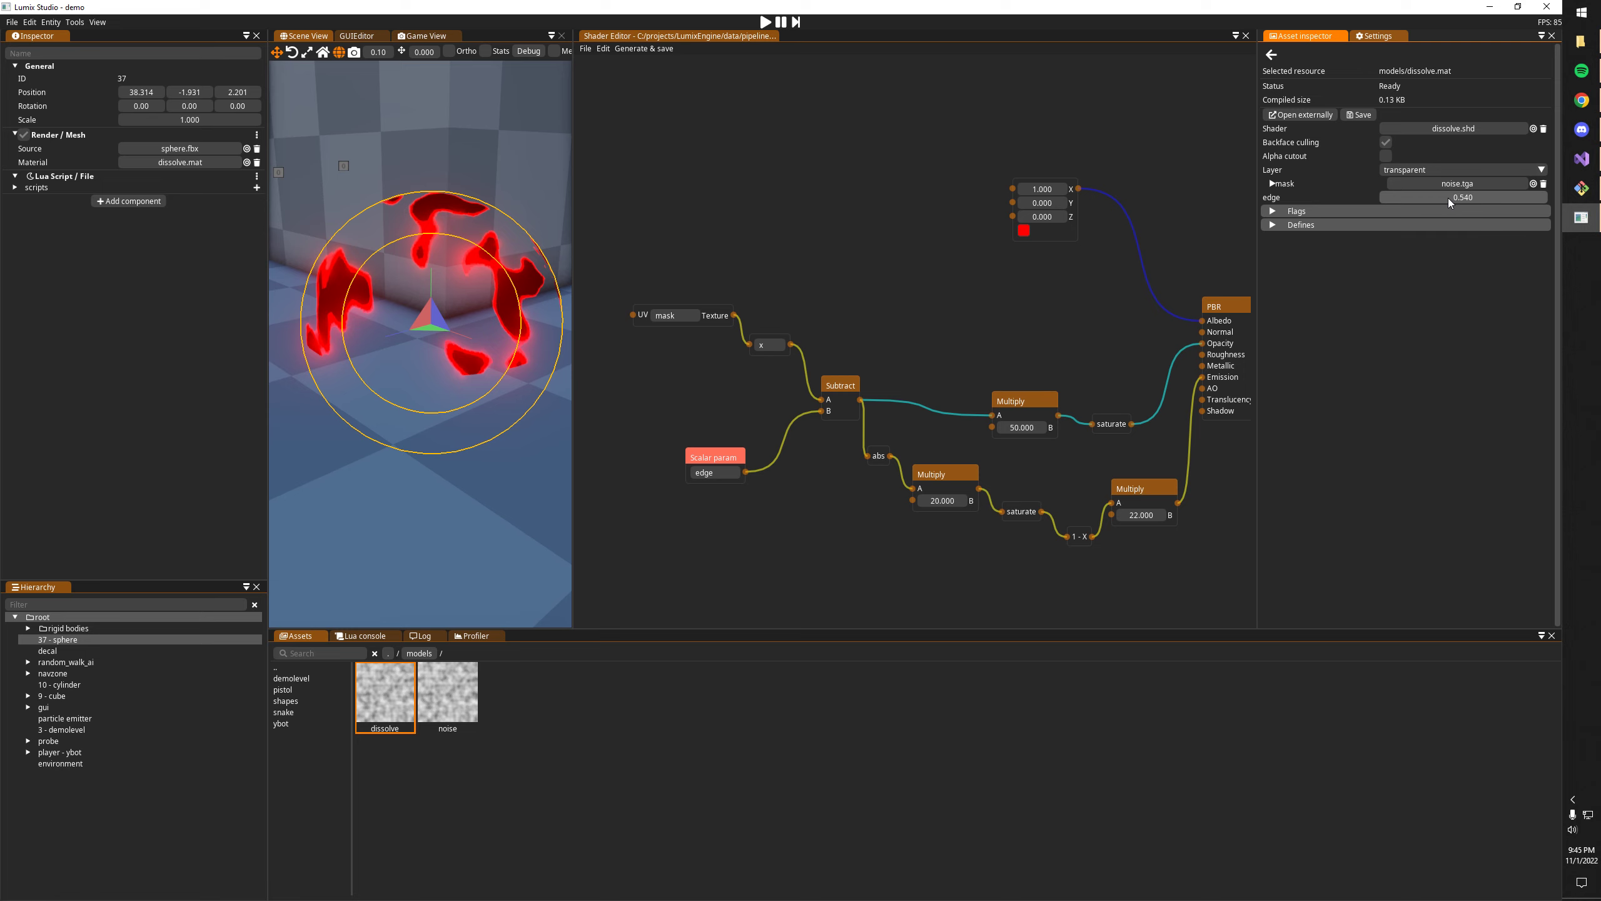
left_click_drag(1448, 198, 1470, 199)
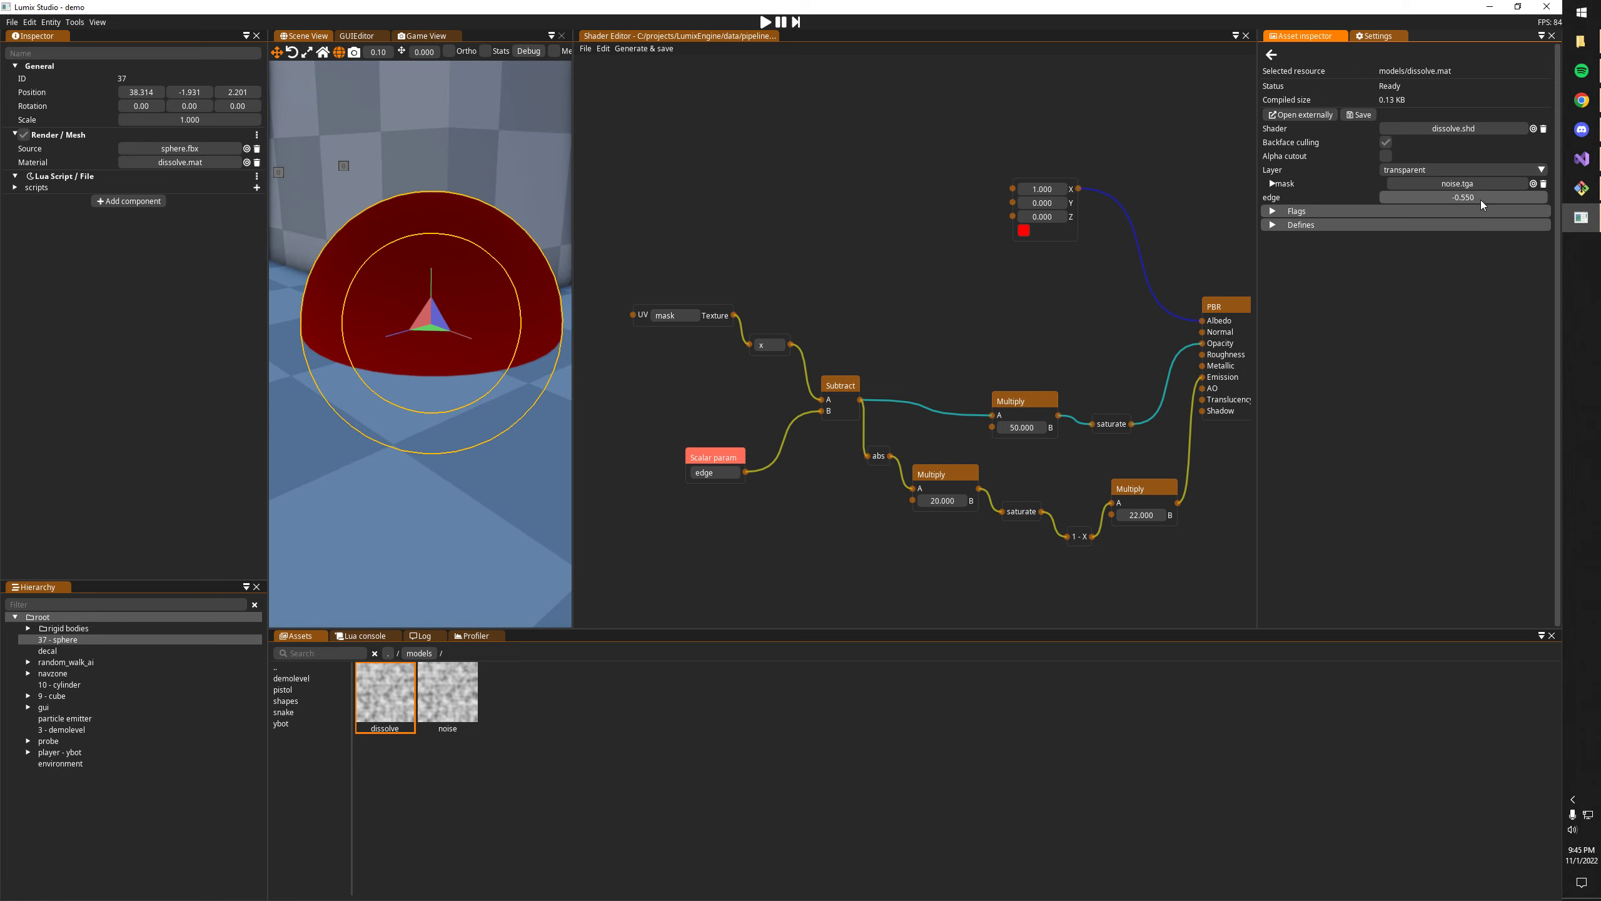
double_click(1481, 201)
type("0.5")
key("Return")
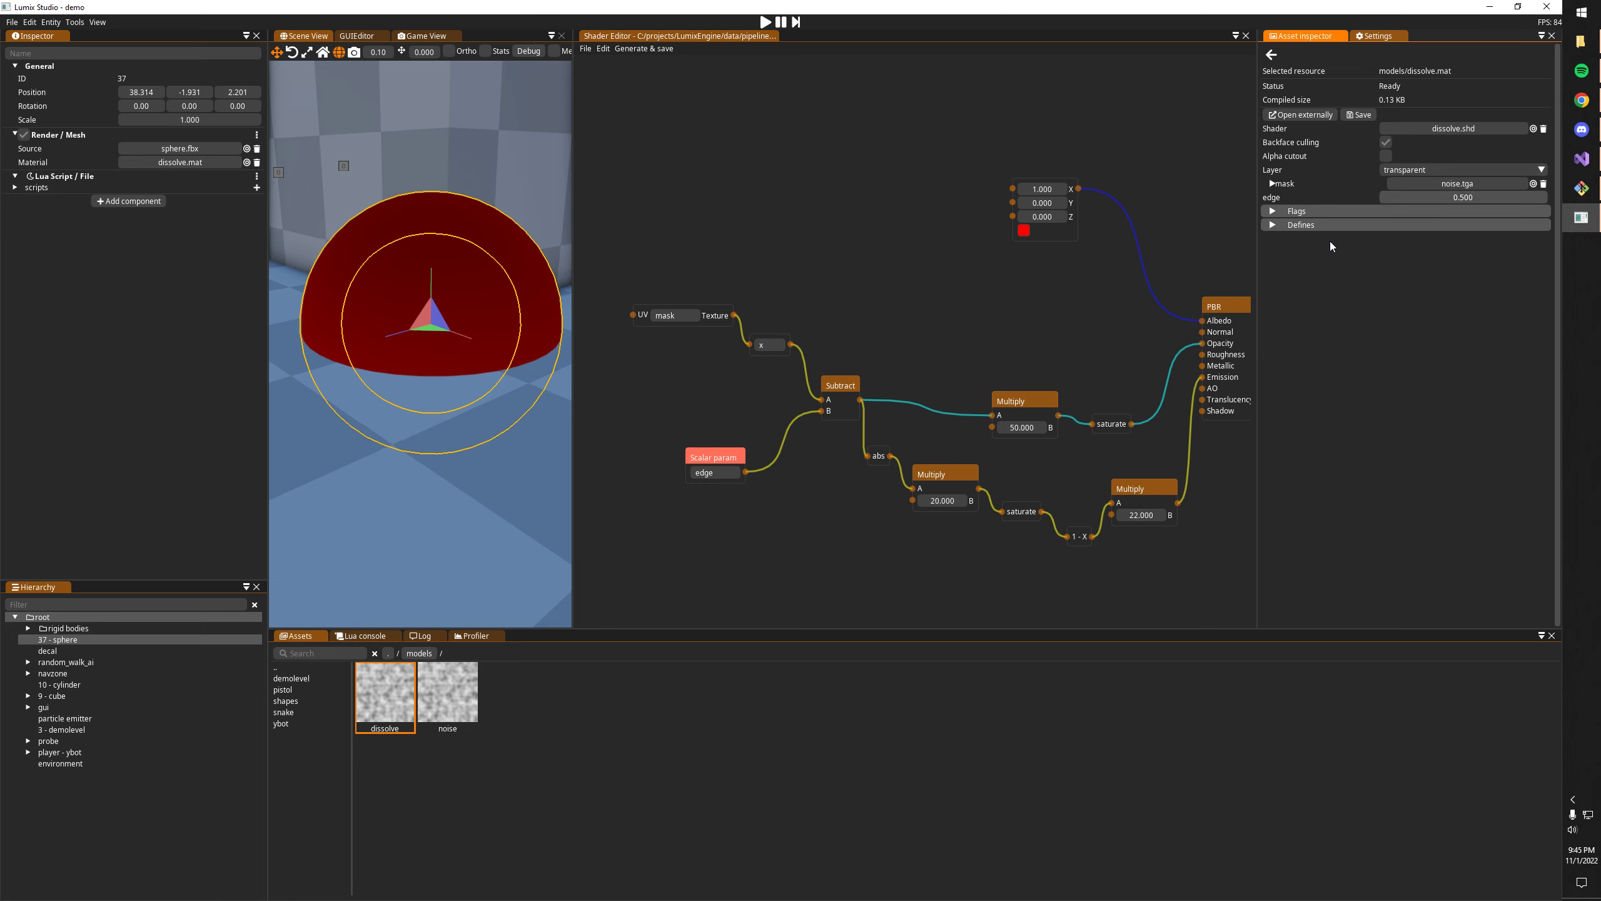
left_click(1359, 114)
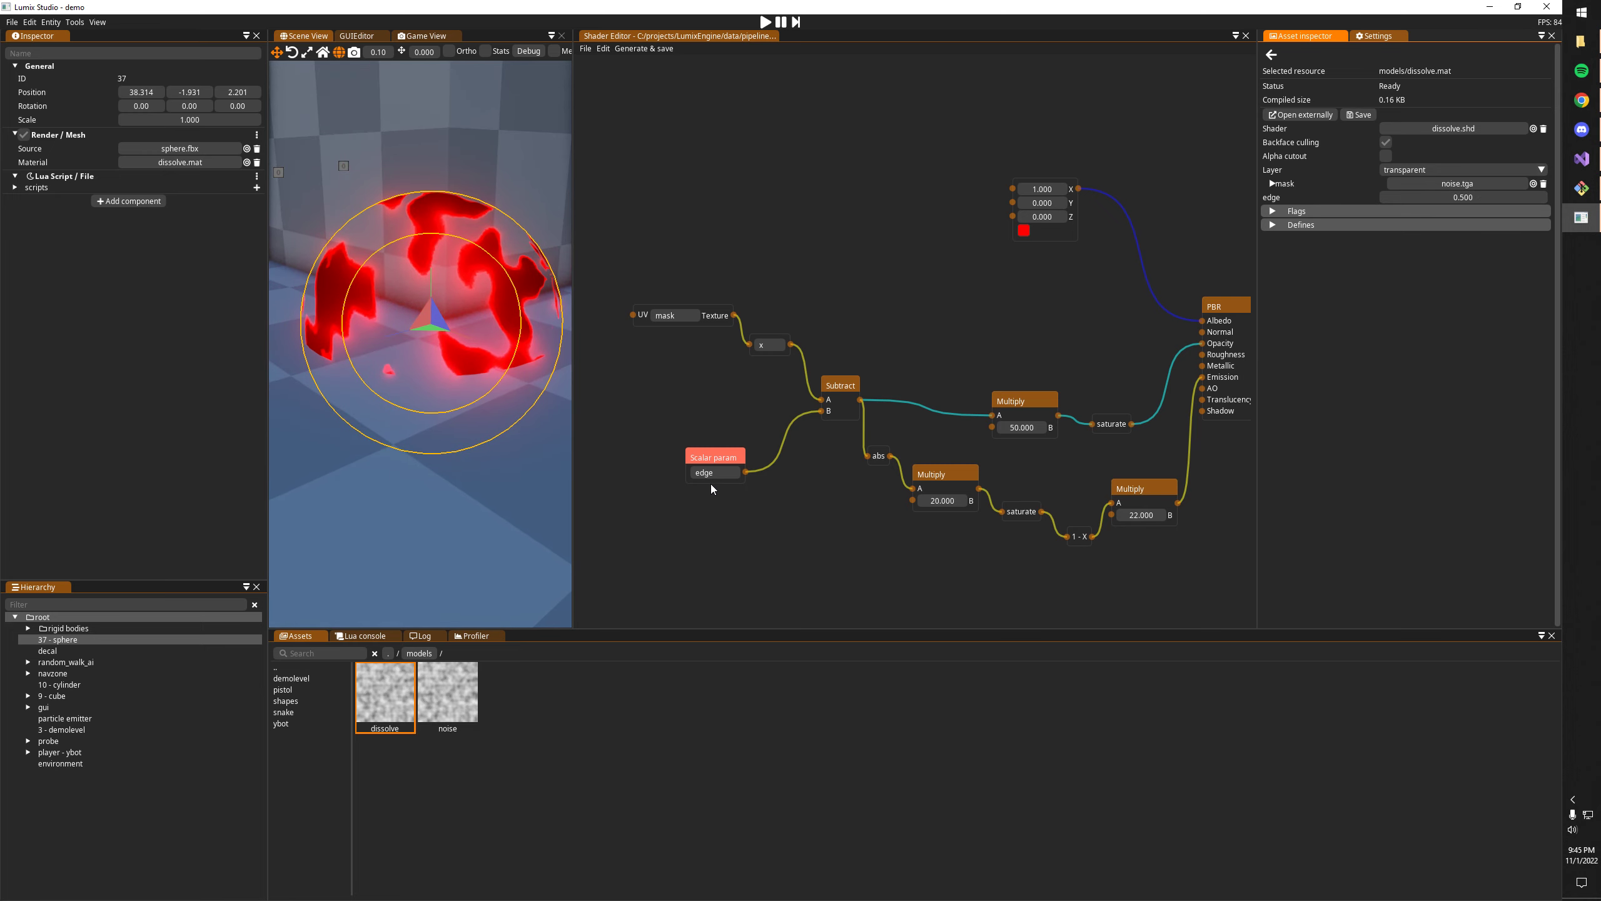
- Move the edge parameter node up to make room, and add a Time node feeding a Sin node below it
left_click_drag(711, 485, 702, 449)
right_click(599, 488)
type("time")
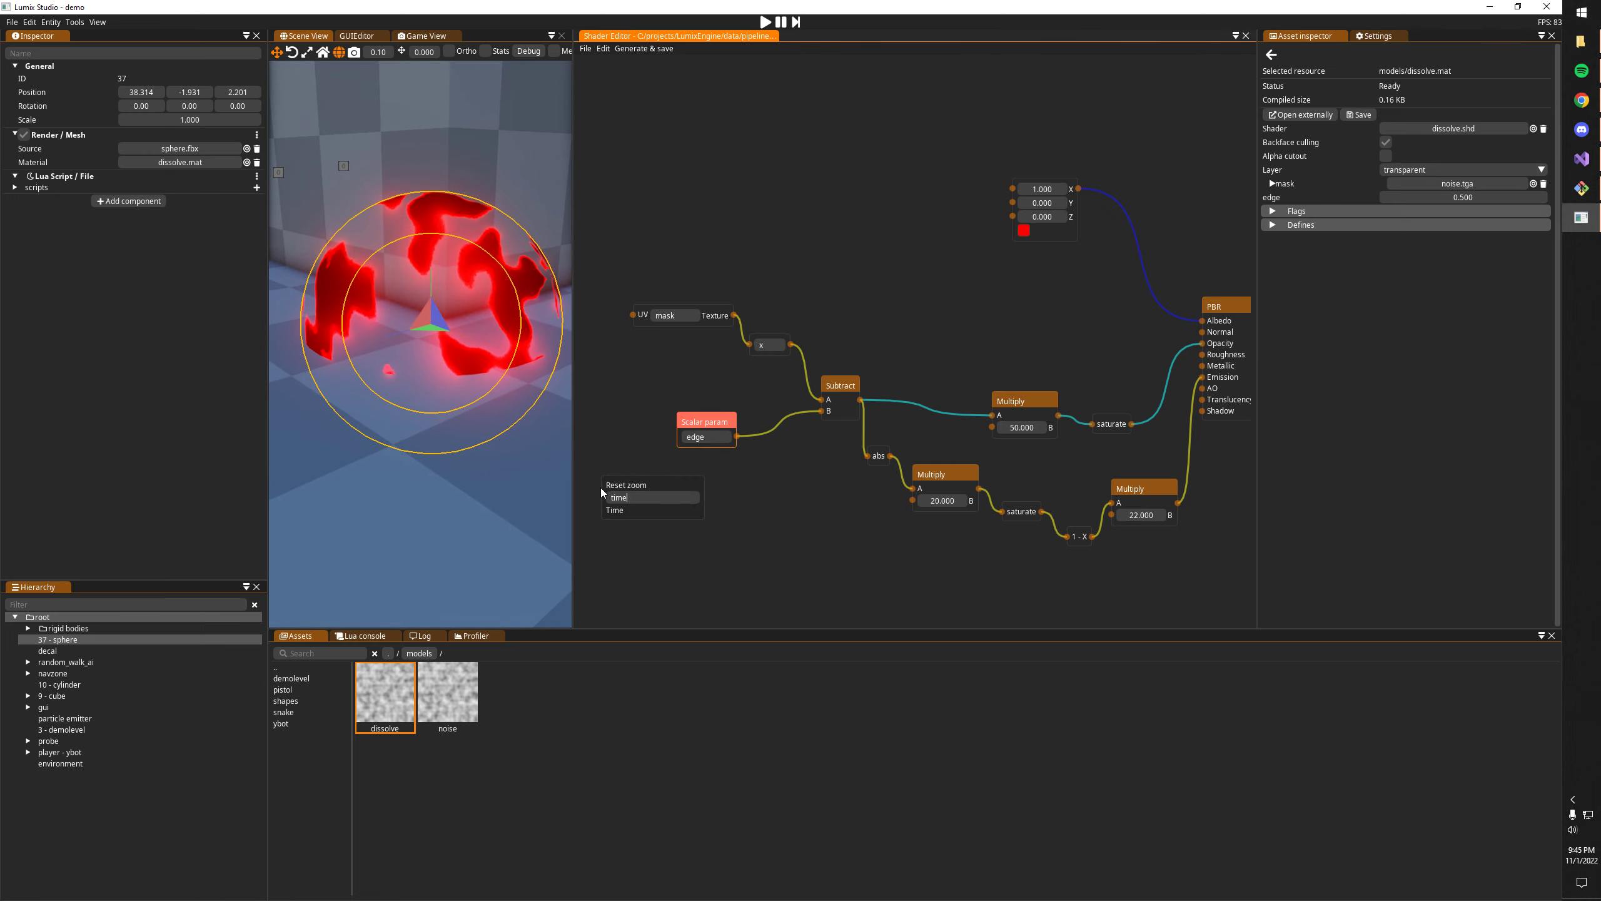
key("Return")
right_click(647, 485)
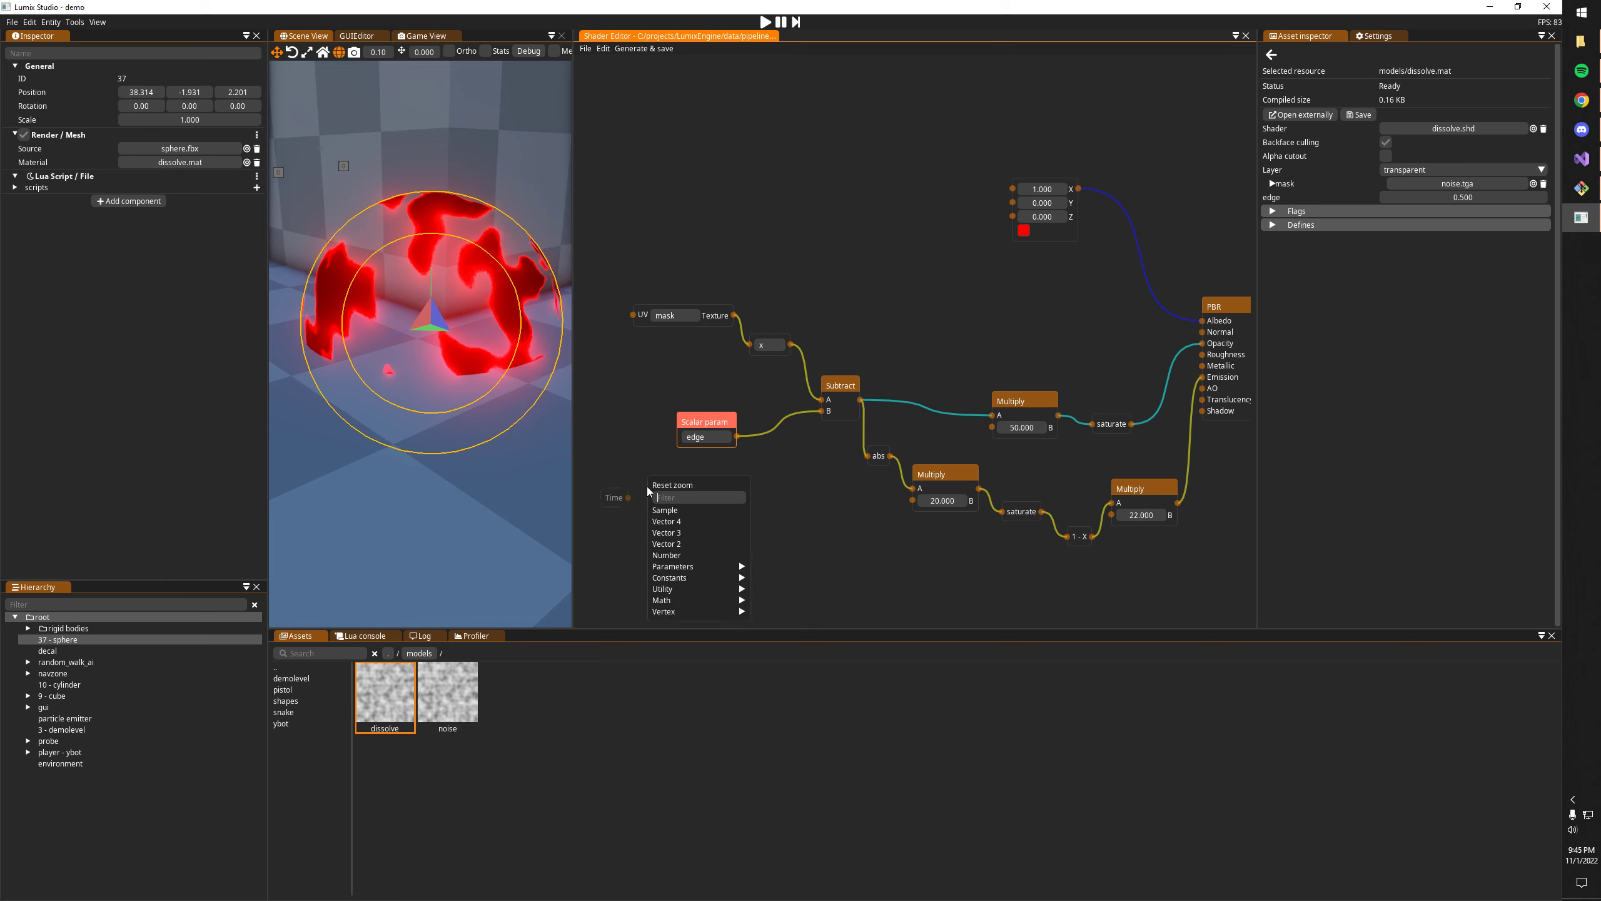
type("sin")
key("Return")
- Connect Sin through a new Abs node to Subtract's B input in place of the edge parameter, and generate and save the shader
left_click_drag(667, 497, 822, 412)
type("abs")
key("Return")
left_click(628, 50)
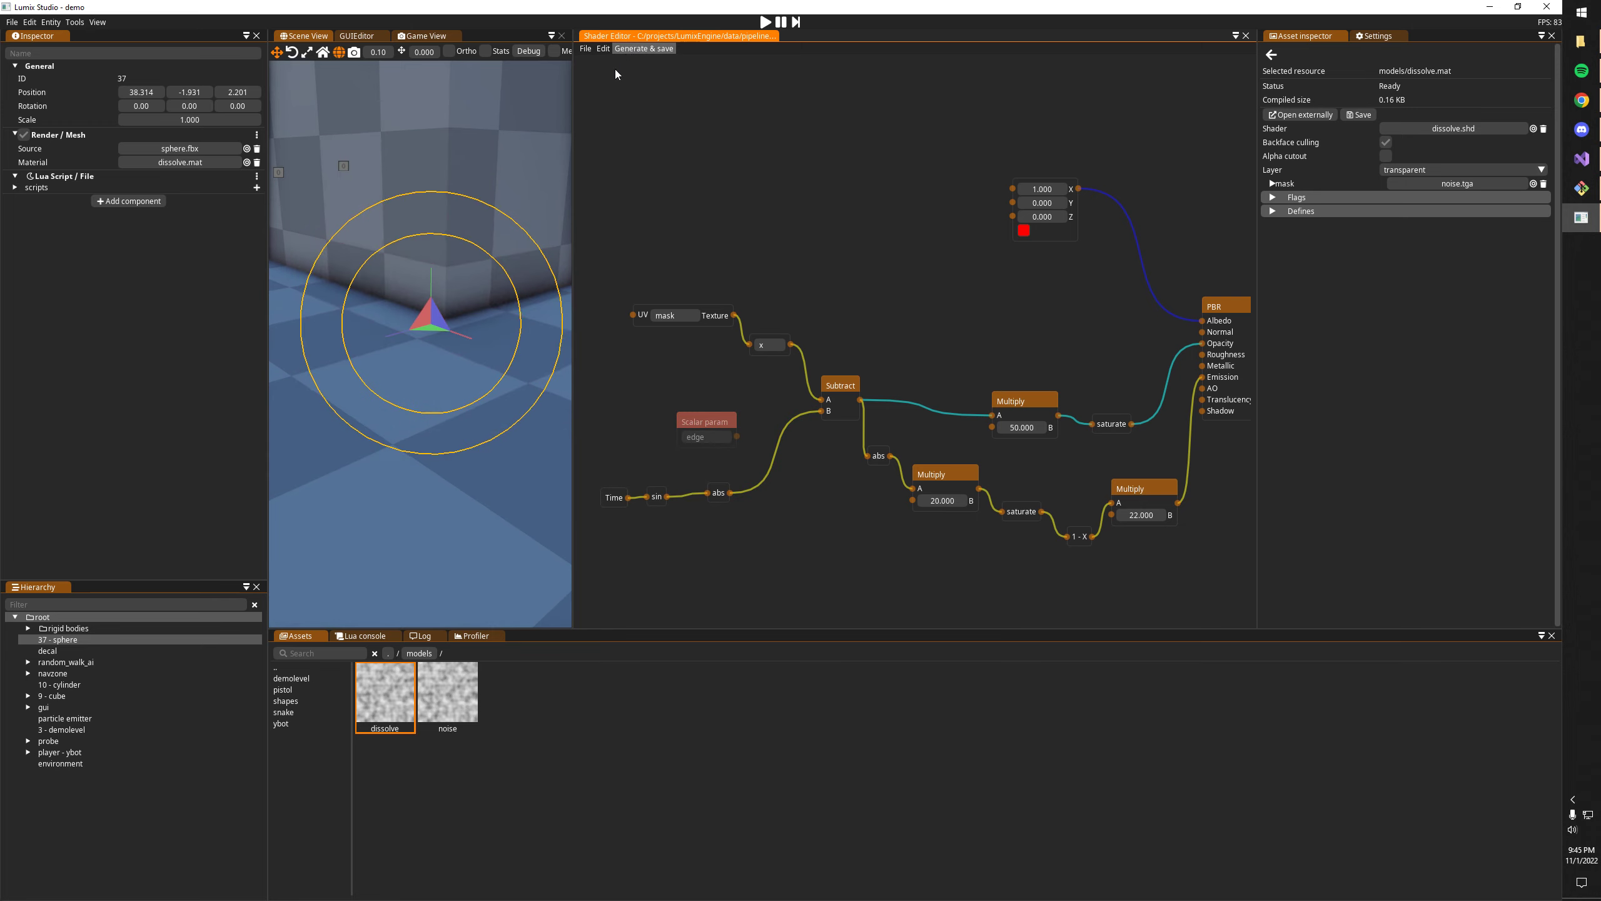